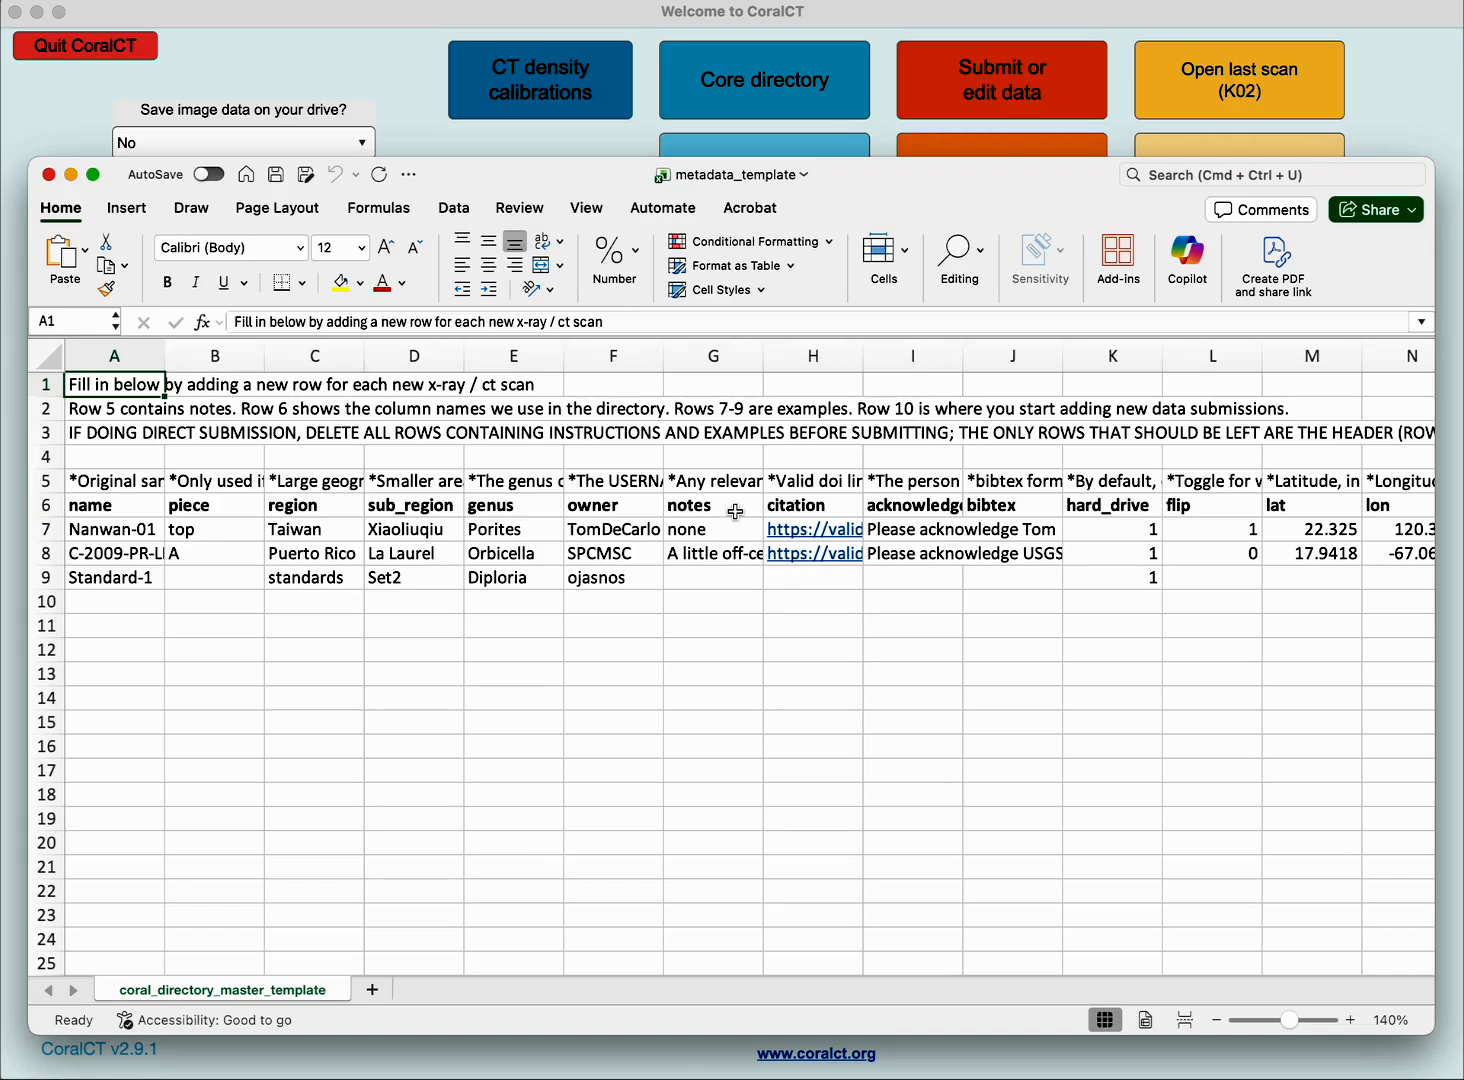
# Examine the notes, citation, acknowledgement and bibtex columns of the metadata template, including their example rows.
pyautogui.click(737, 513)
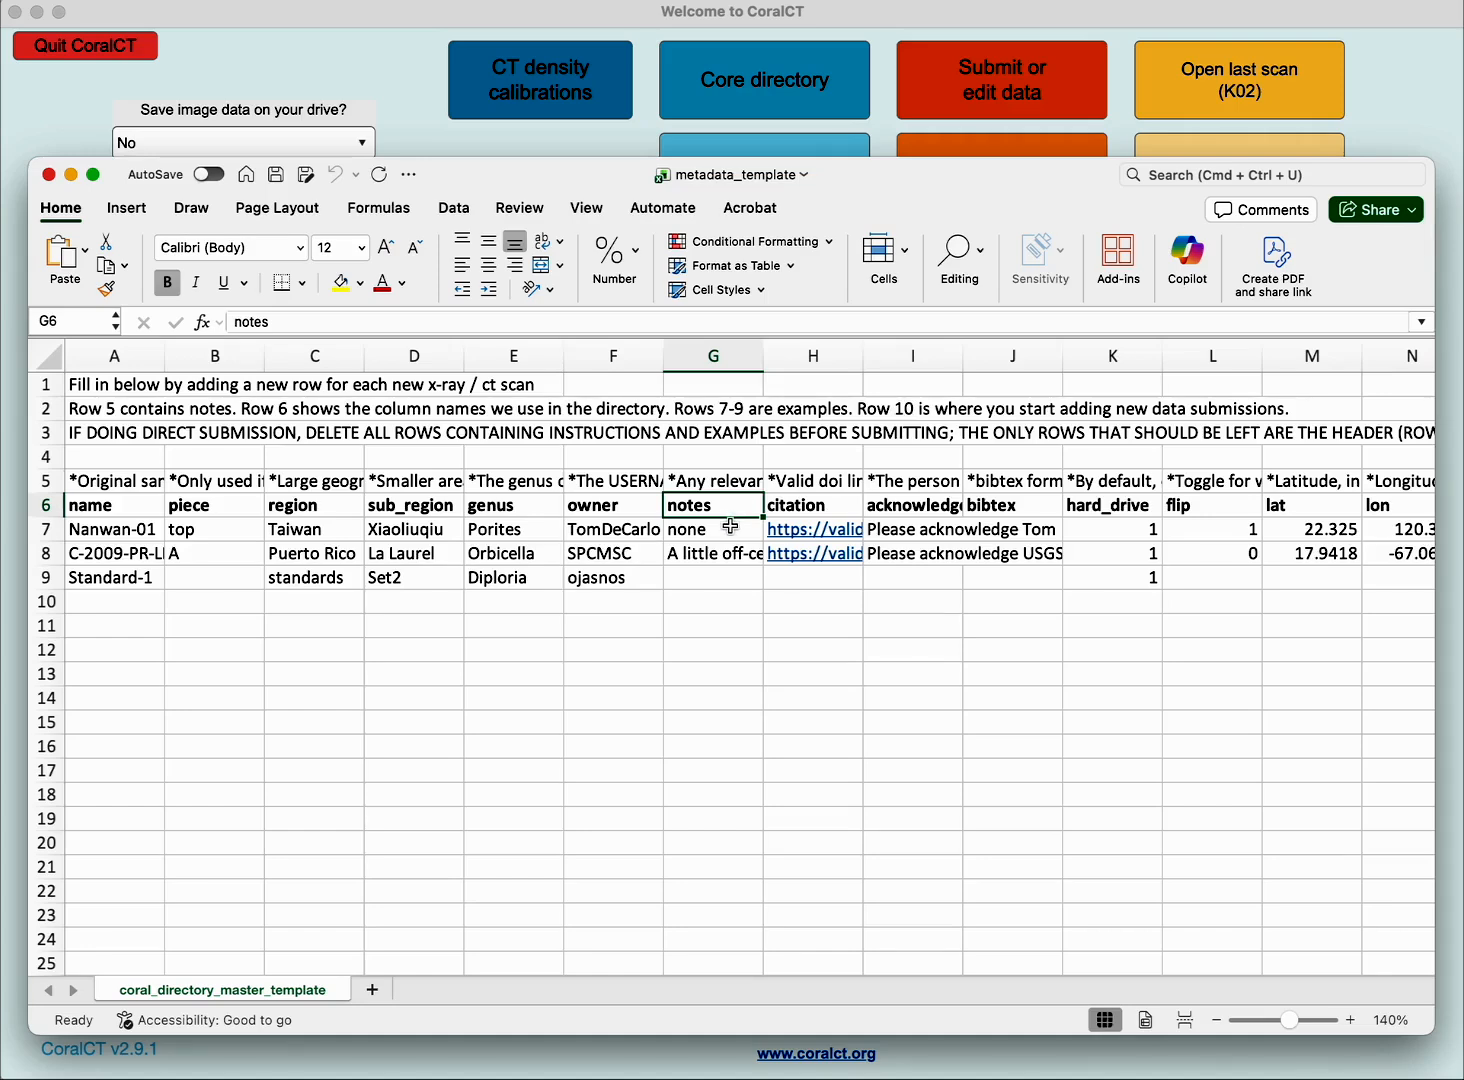
pyautogui.click(731, 527)
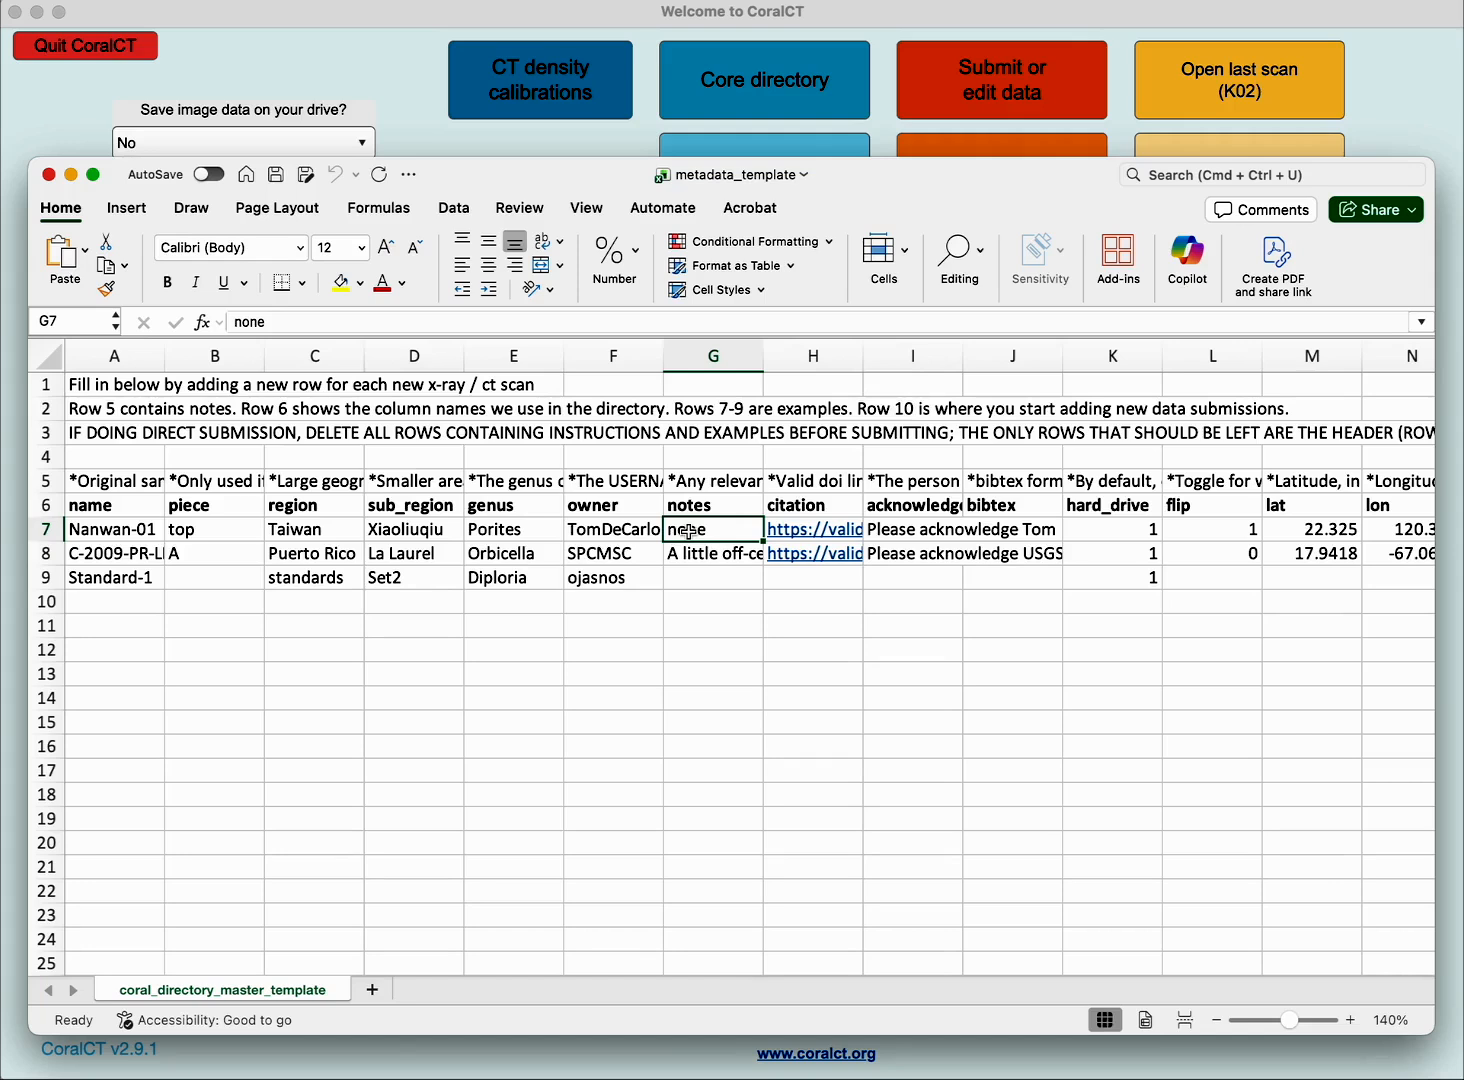
pyautogui.click(845, 530)
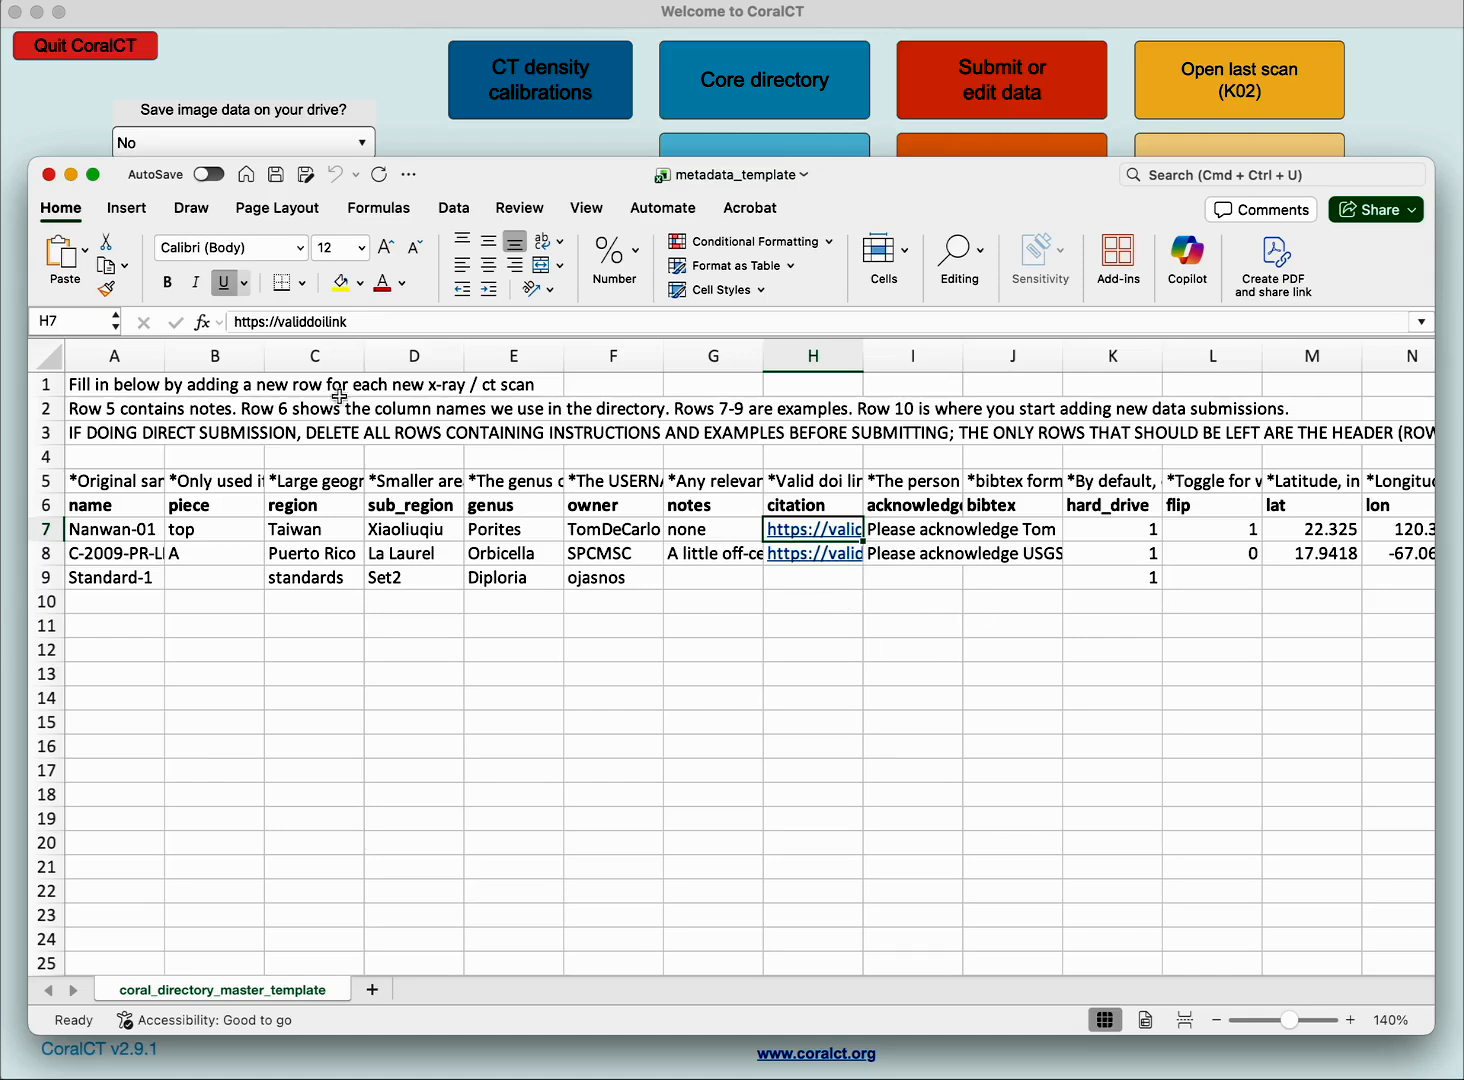
pyautogui.moveTo(235, 322); pyautogui.dragTo(351, 322)
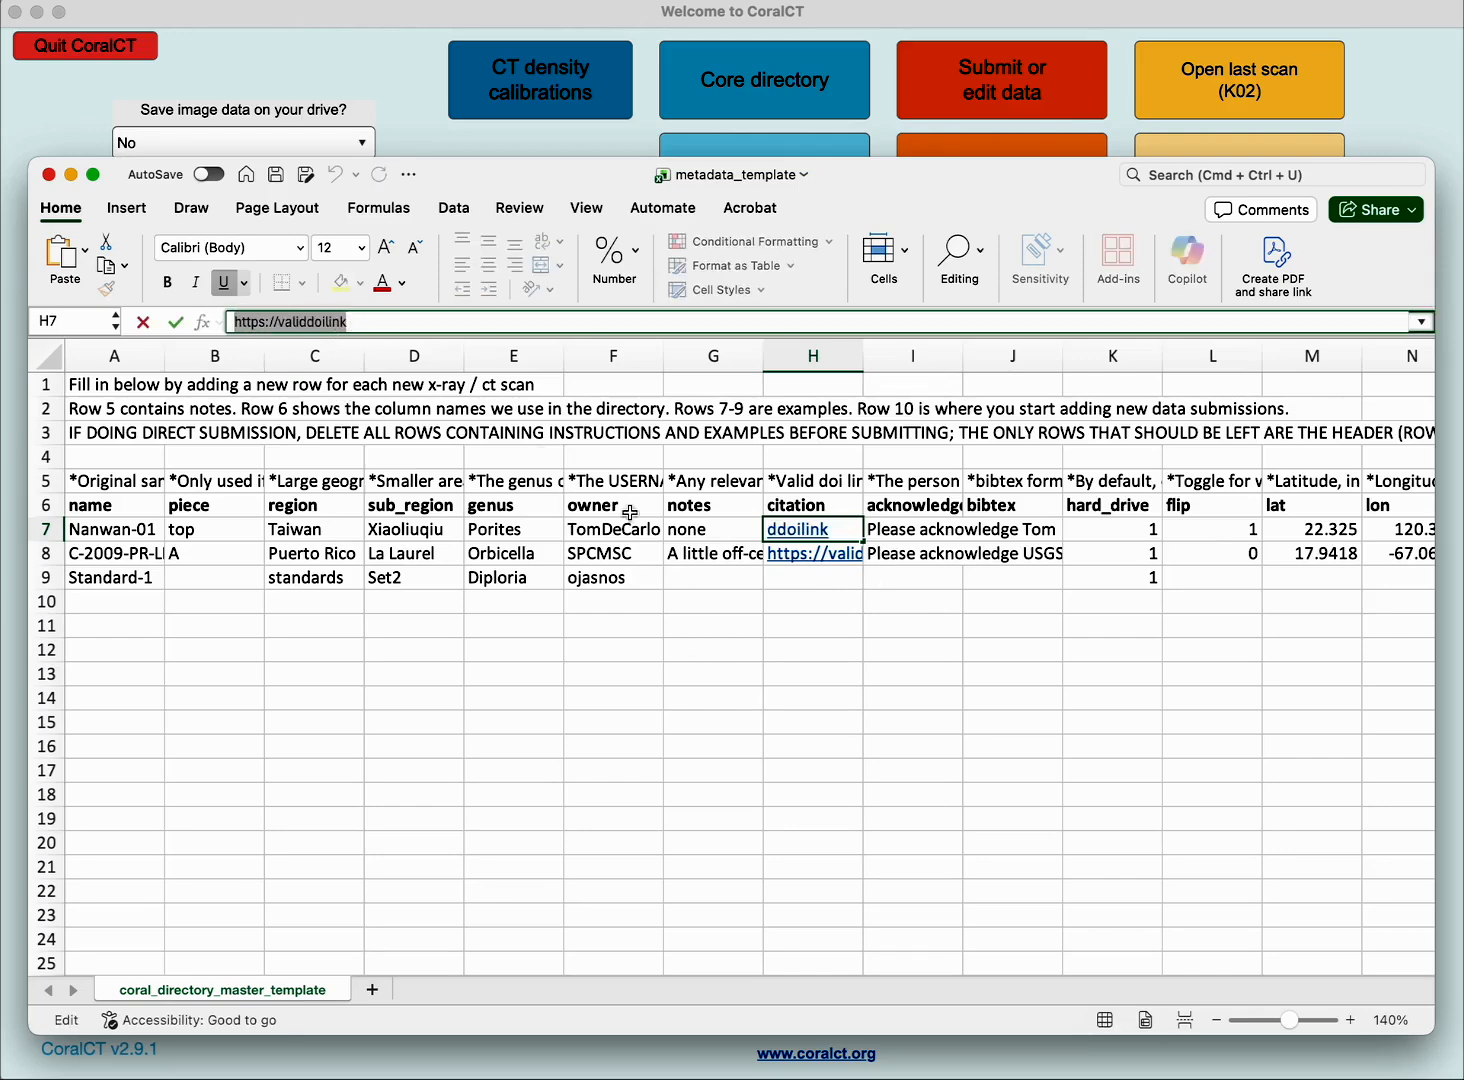
pyautogui.click(697, 521)
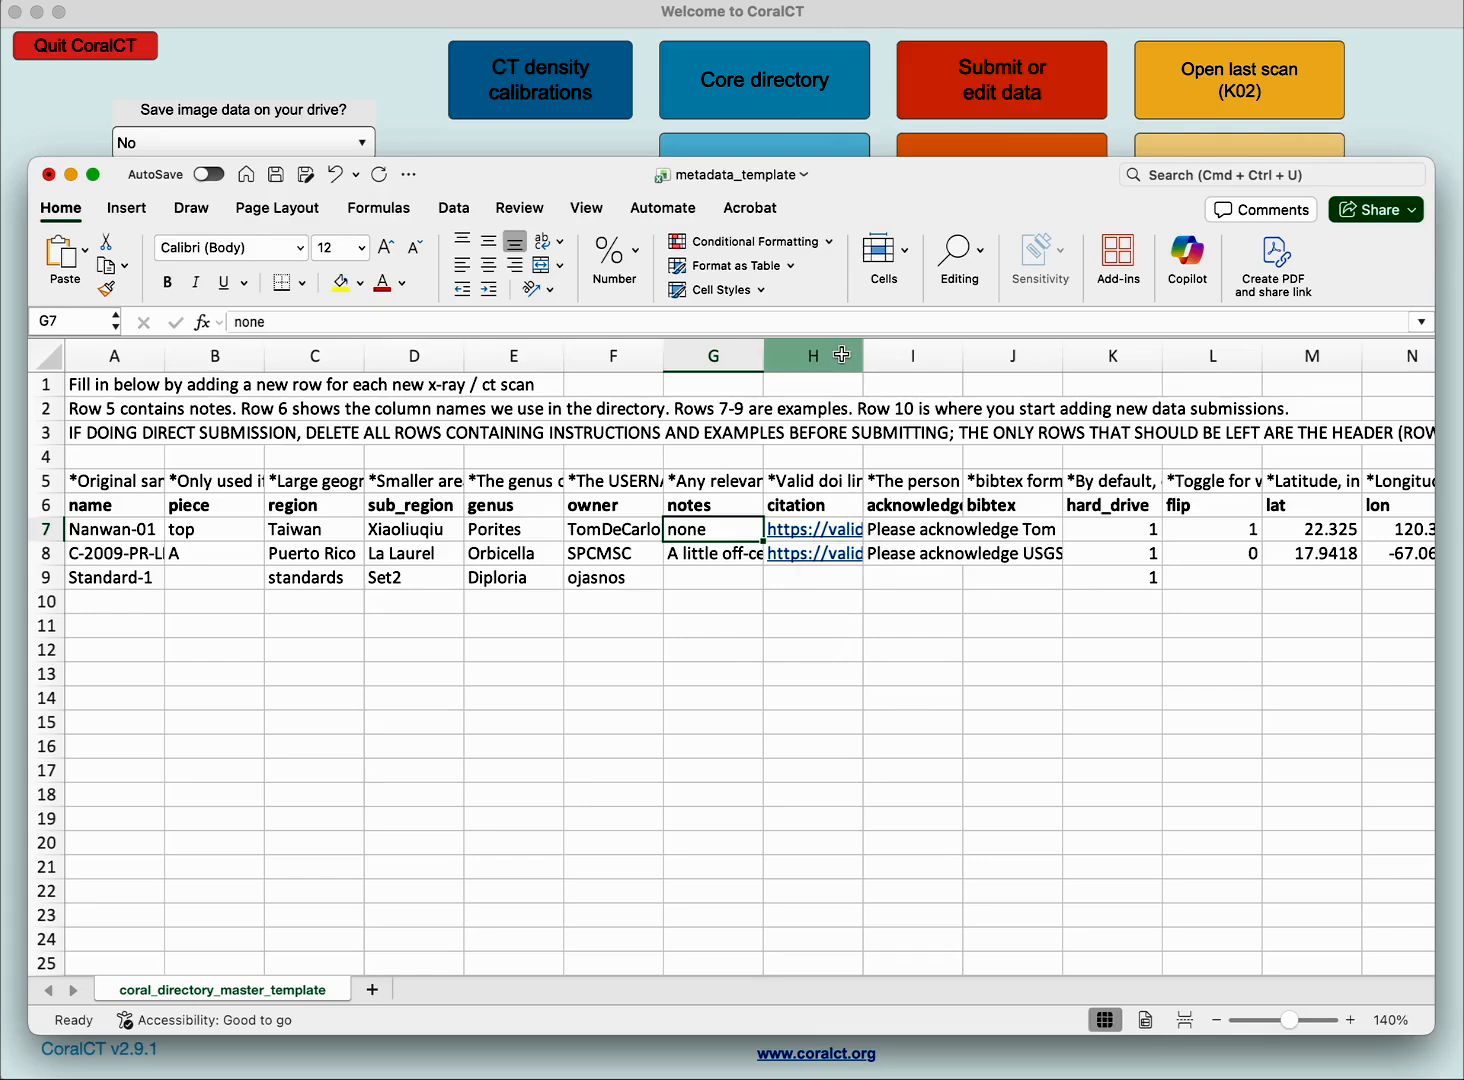
pyautogui.click(900, 524)
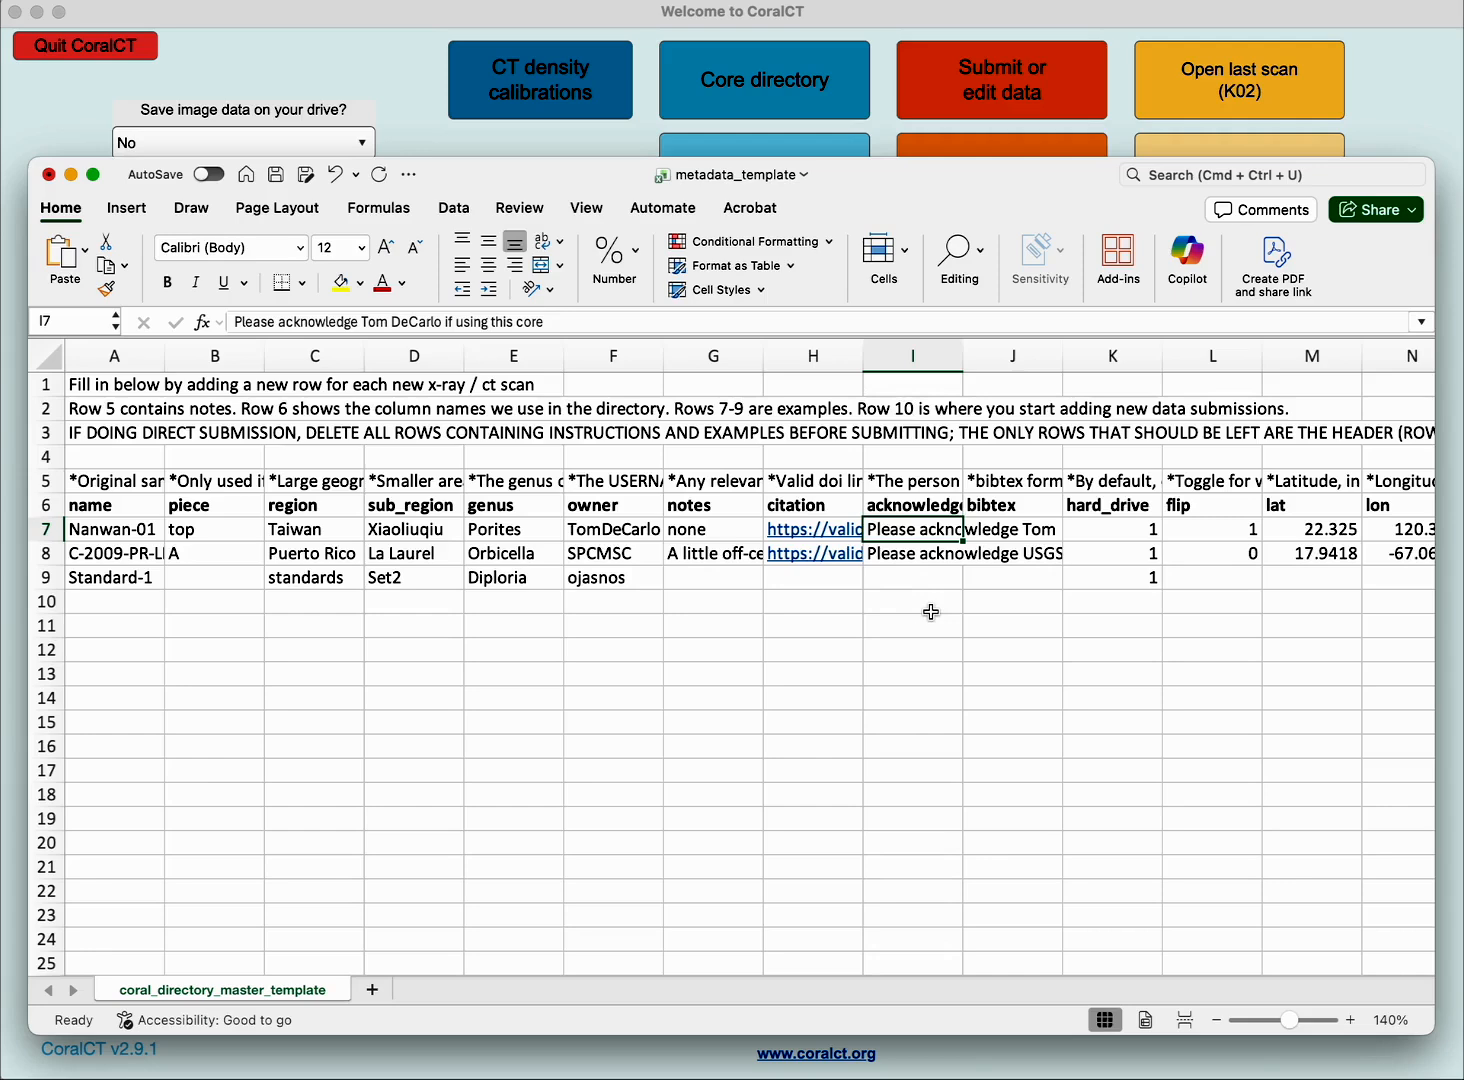
pyautogui.press('Down')
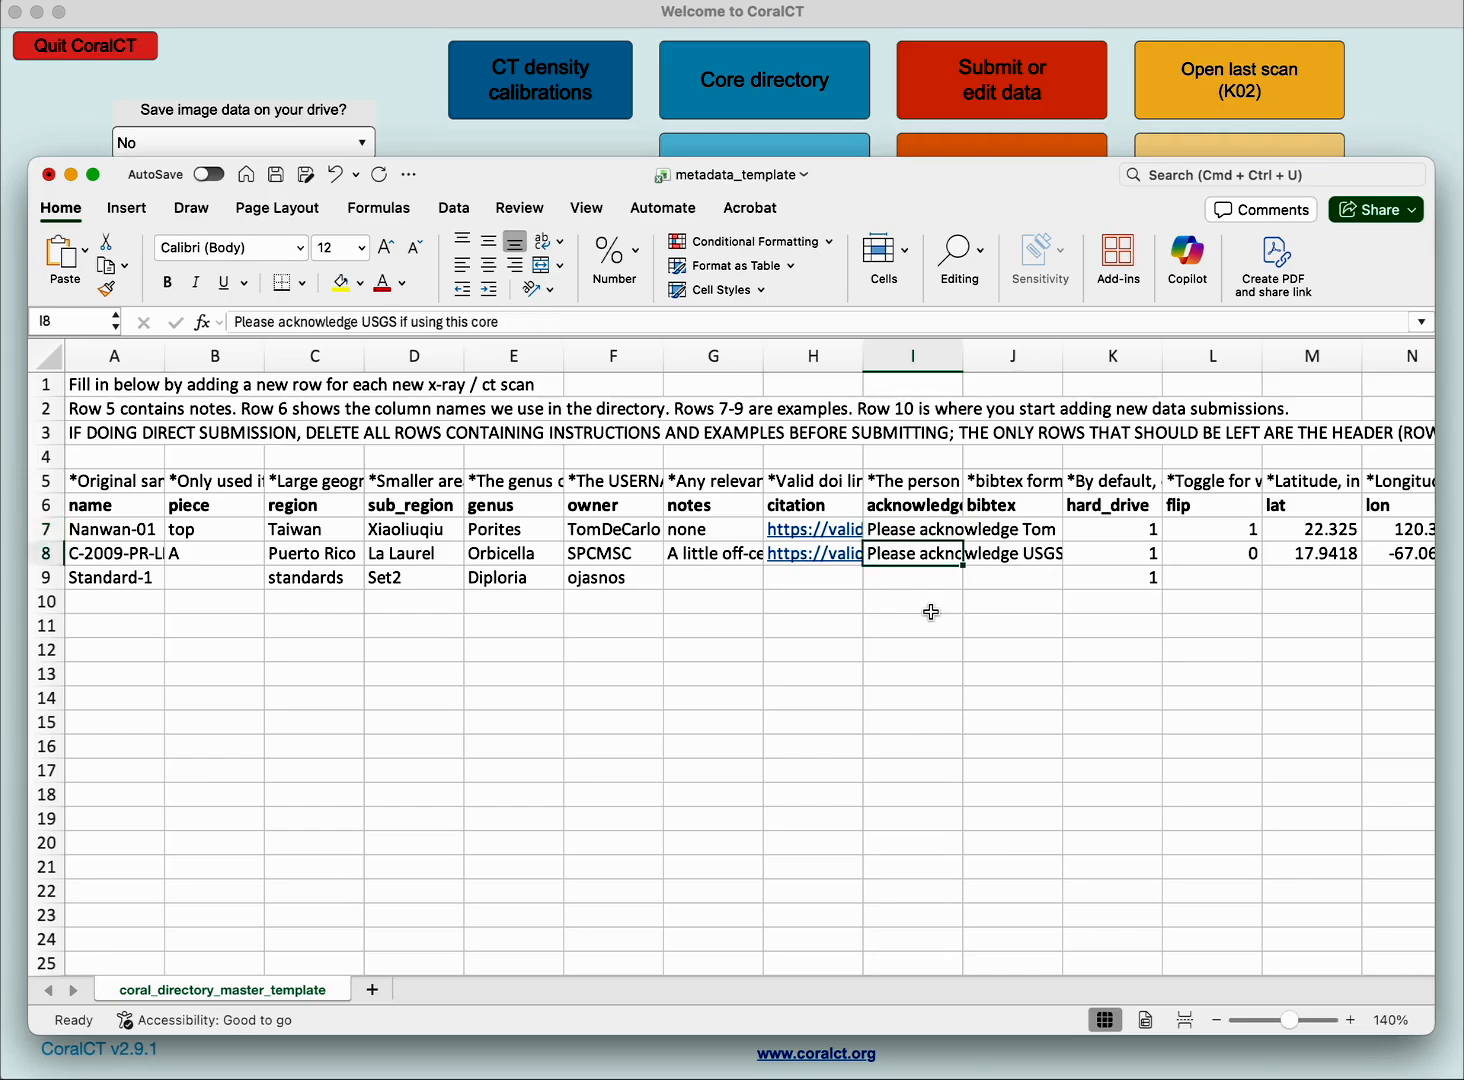
pyautogui.click(926, 586)
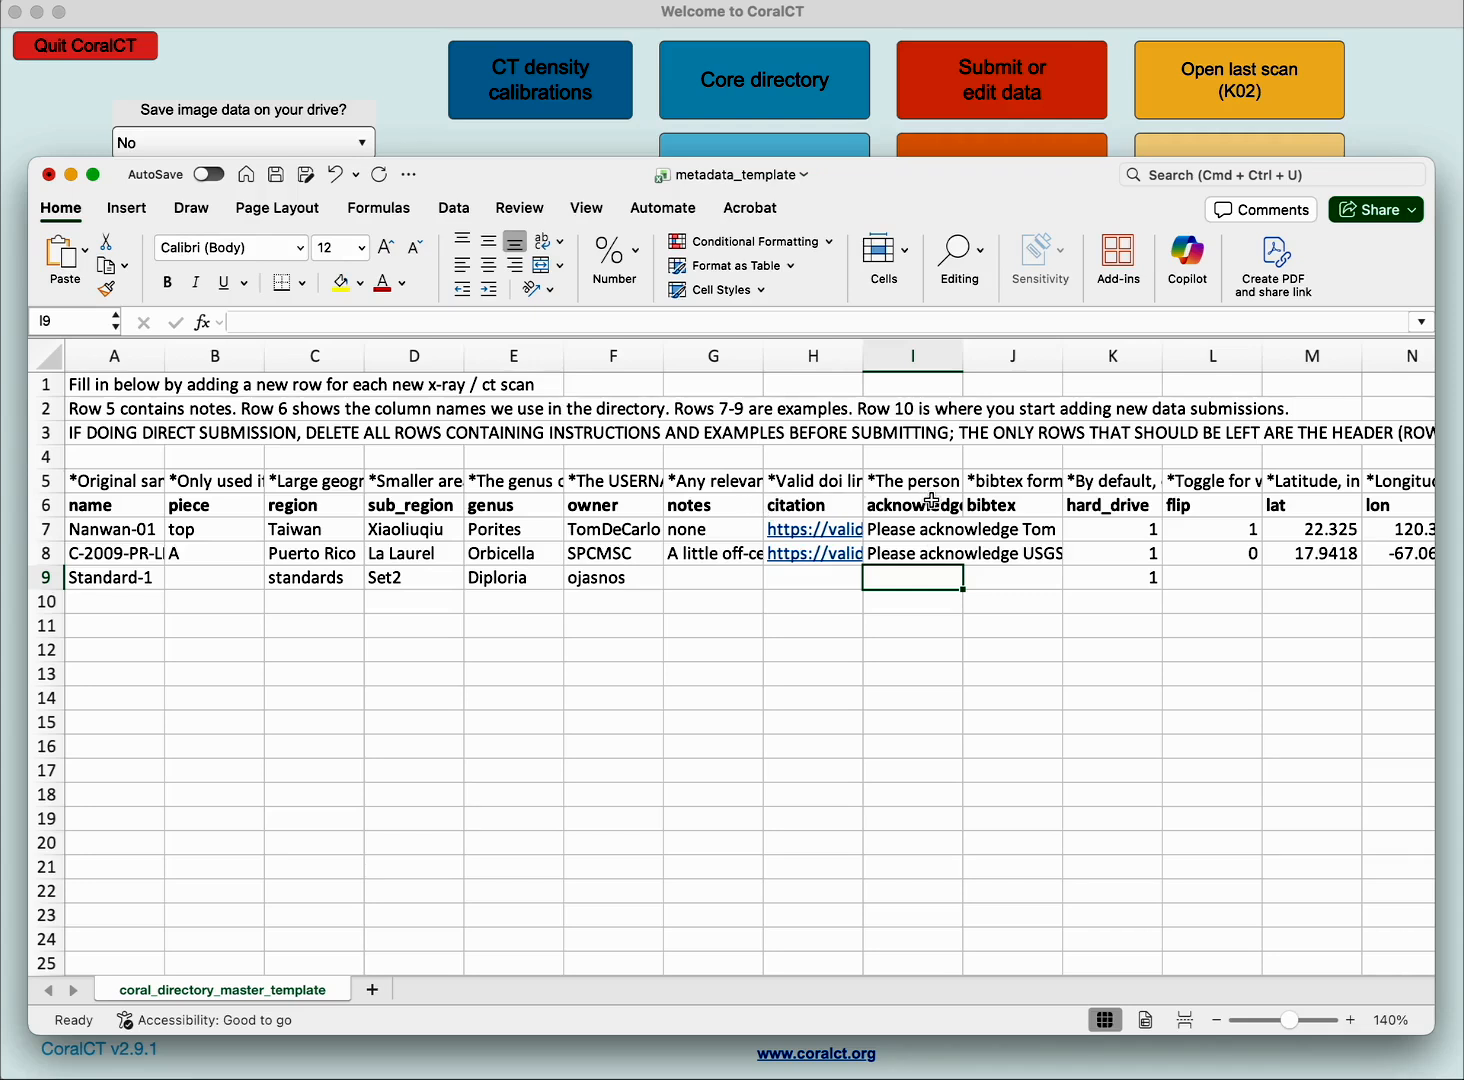
pyautogui.click(737, 503)
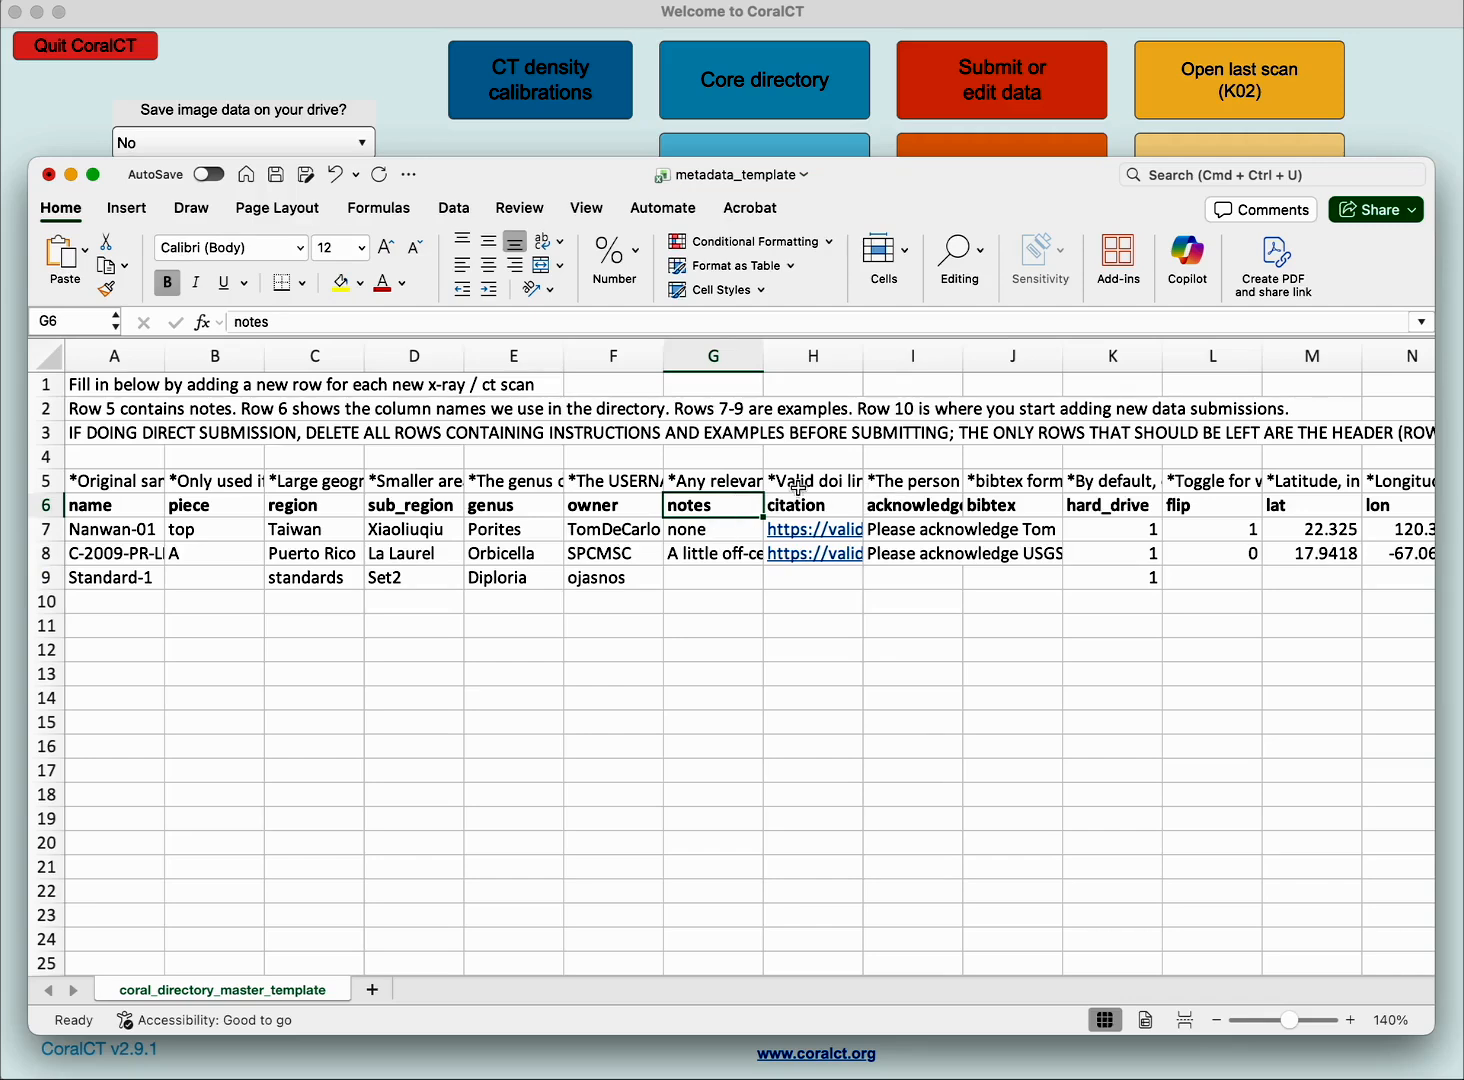
pyautogui.click(906, 514)
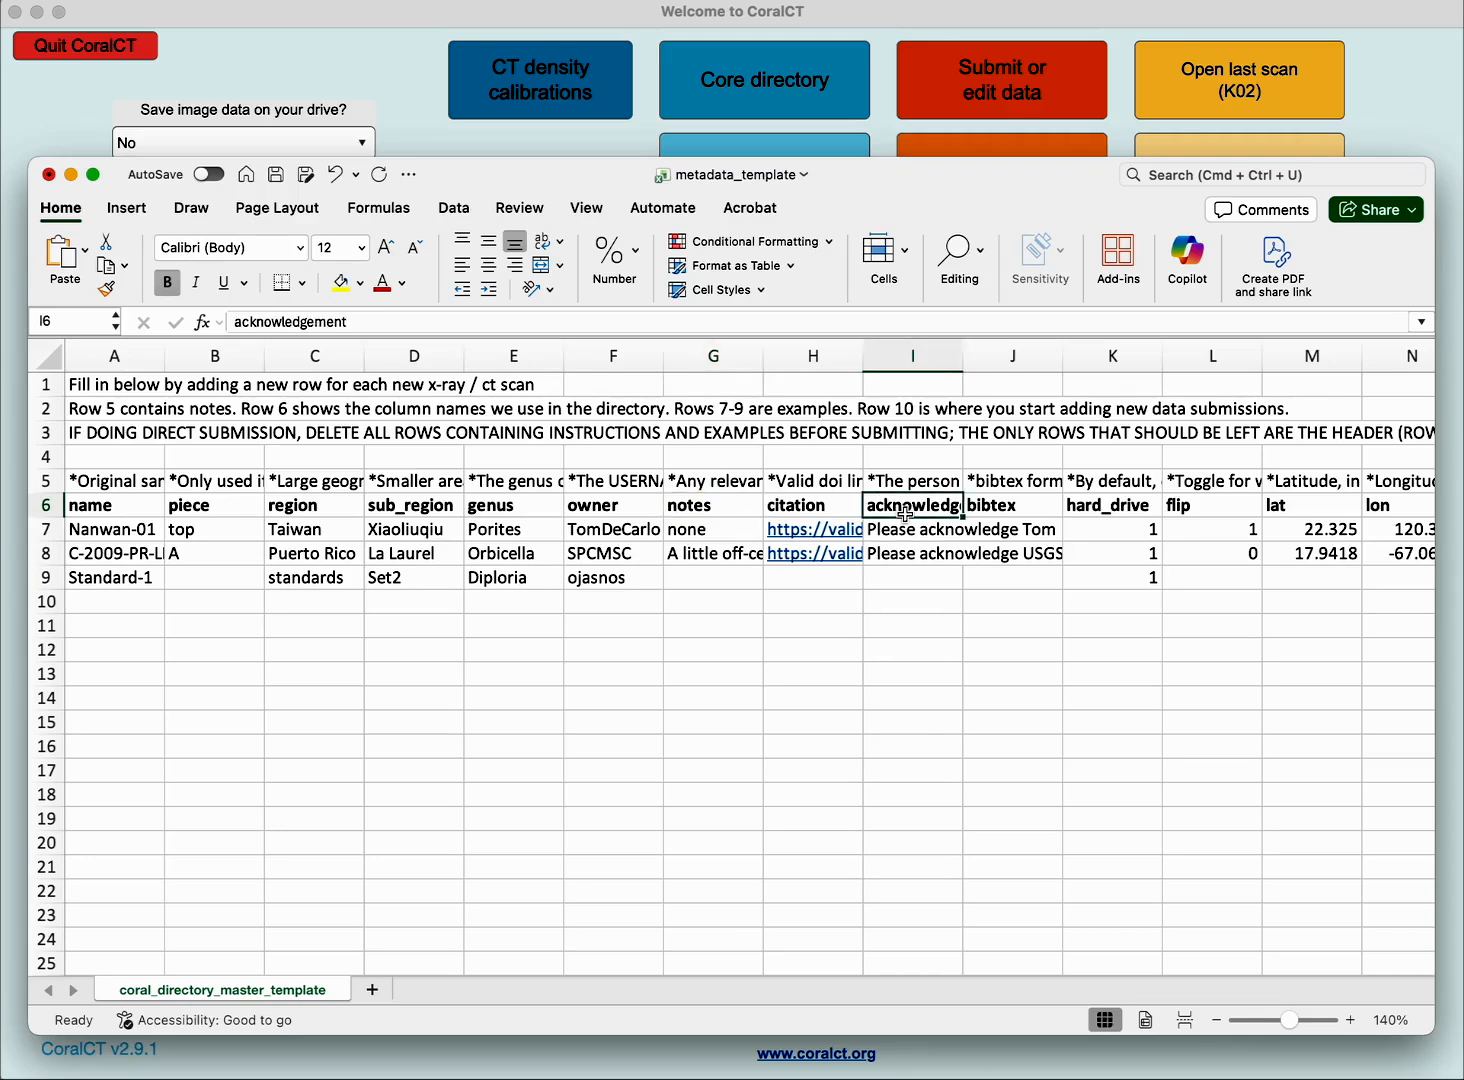
pyautogui.click(918, 538)
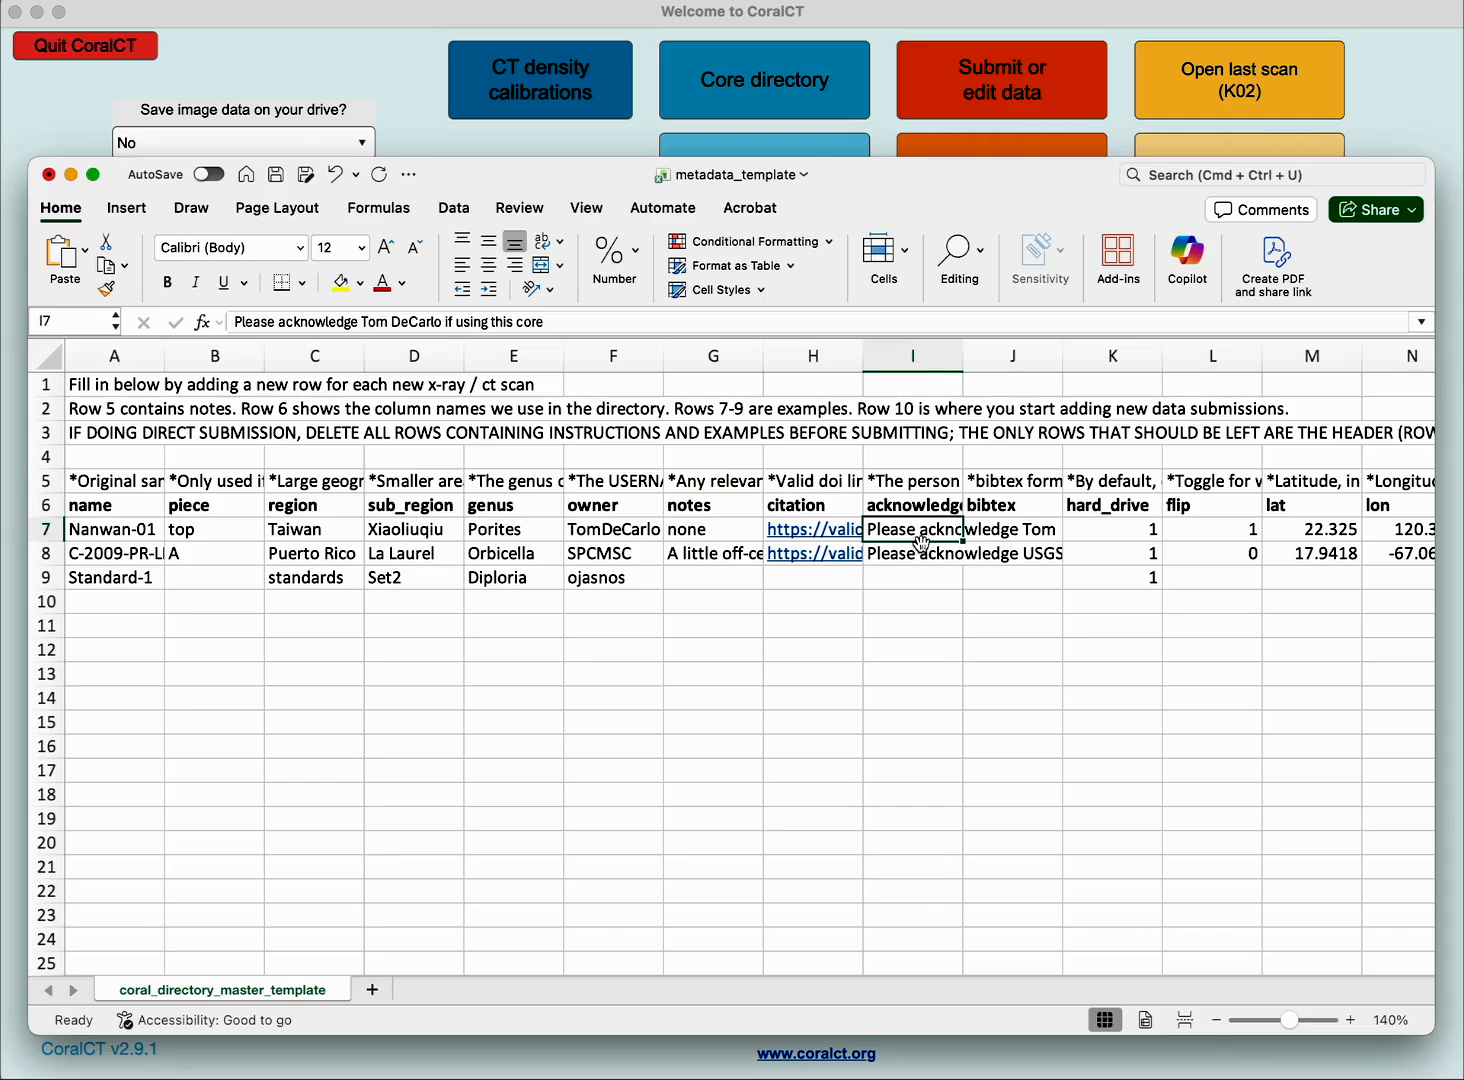
pyautogui.click(1005, 511)
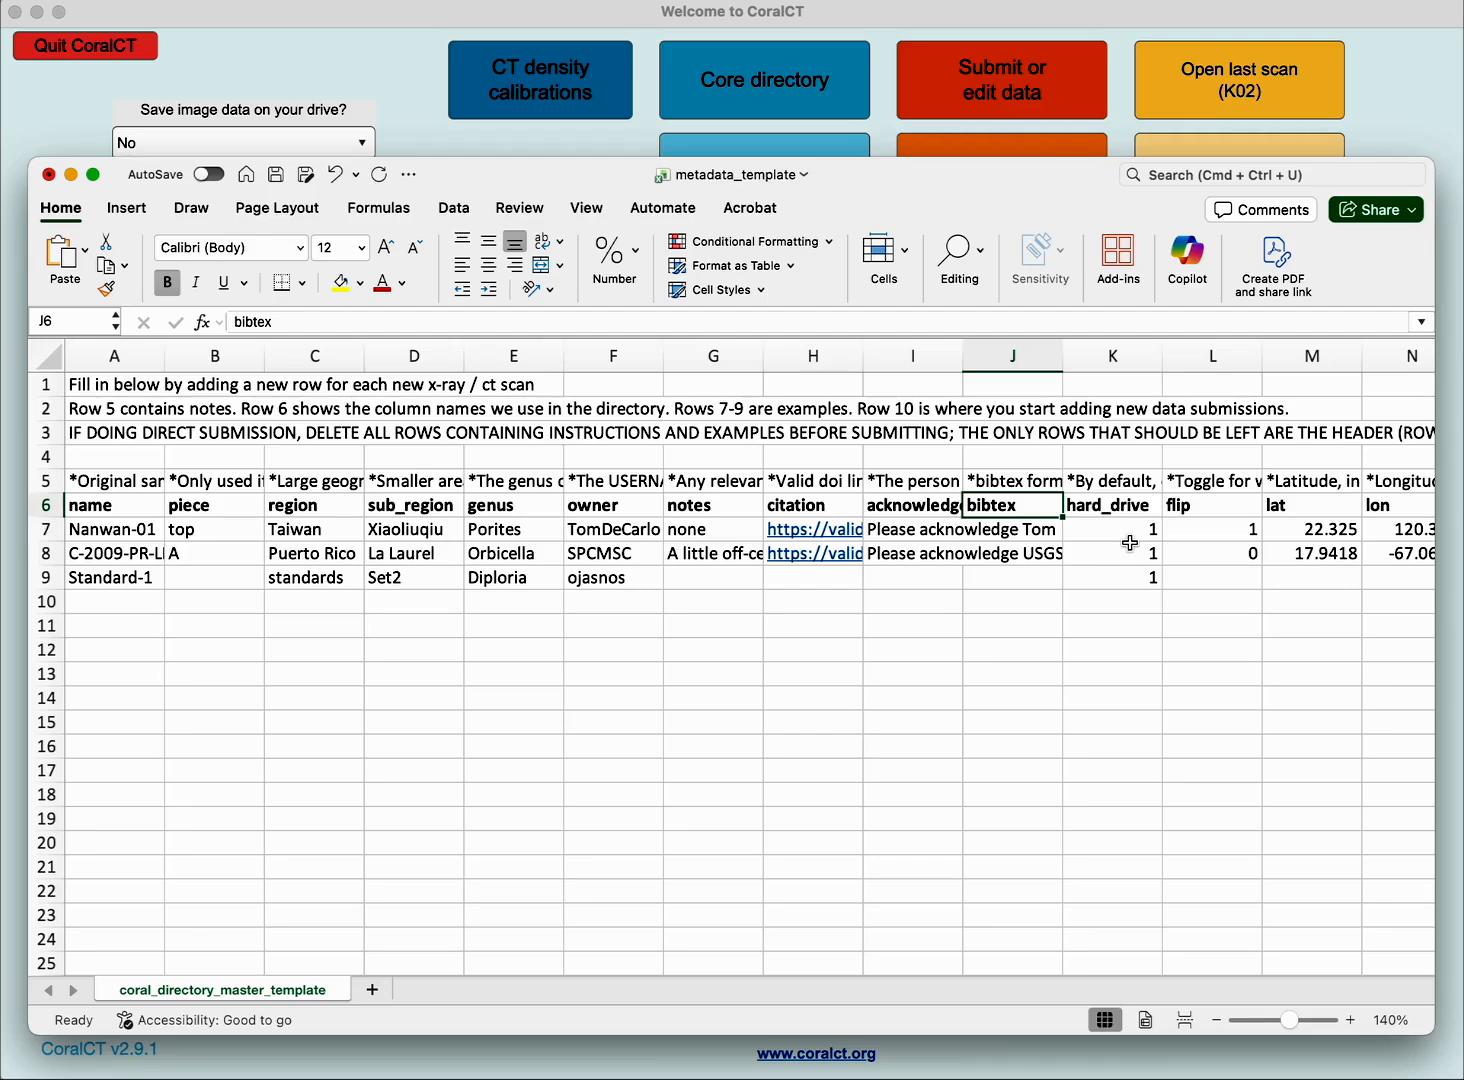
# Switch to CoralCT and open the core citation viewing and editing form under direct submission, confirming that the user guide was read.
pyautogui.click(267, 20)
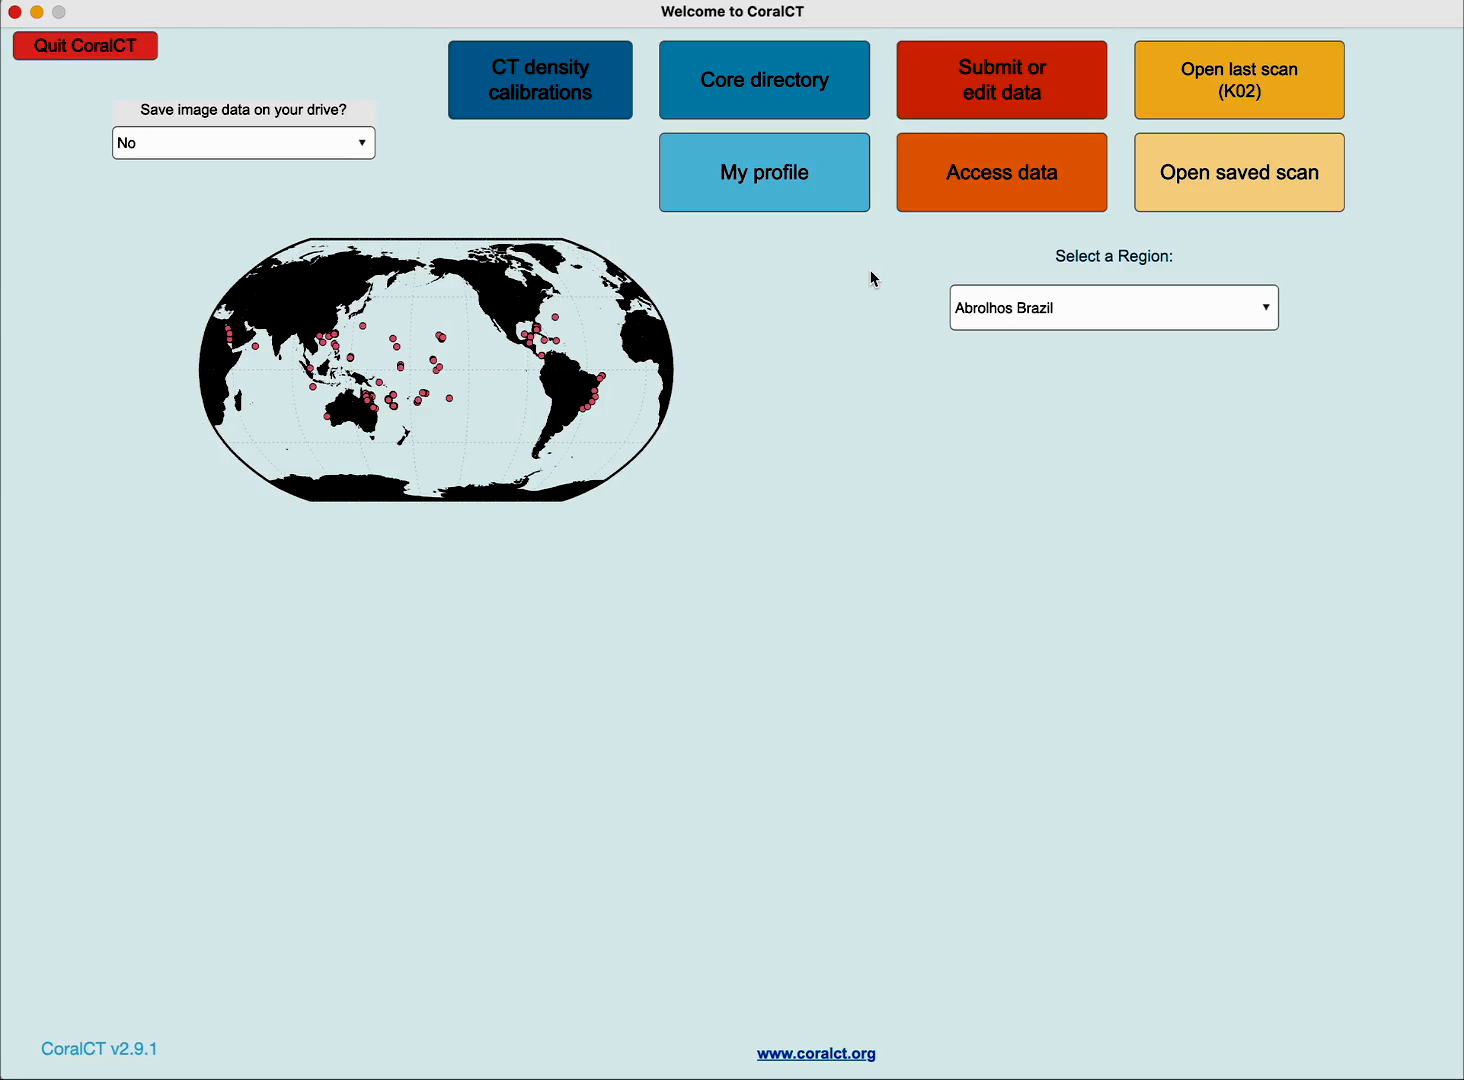
pyautogui.click(1072, 82)
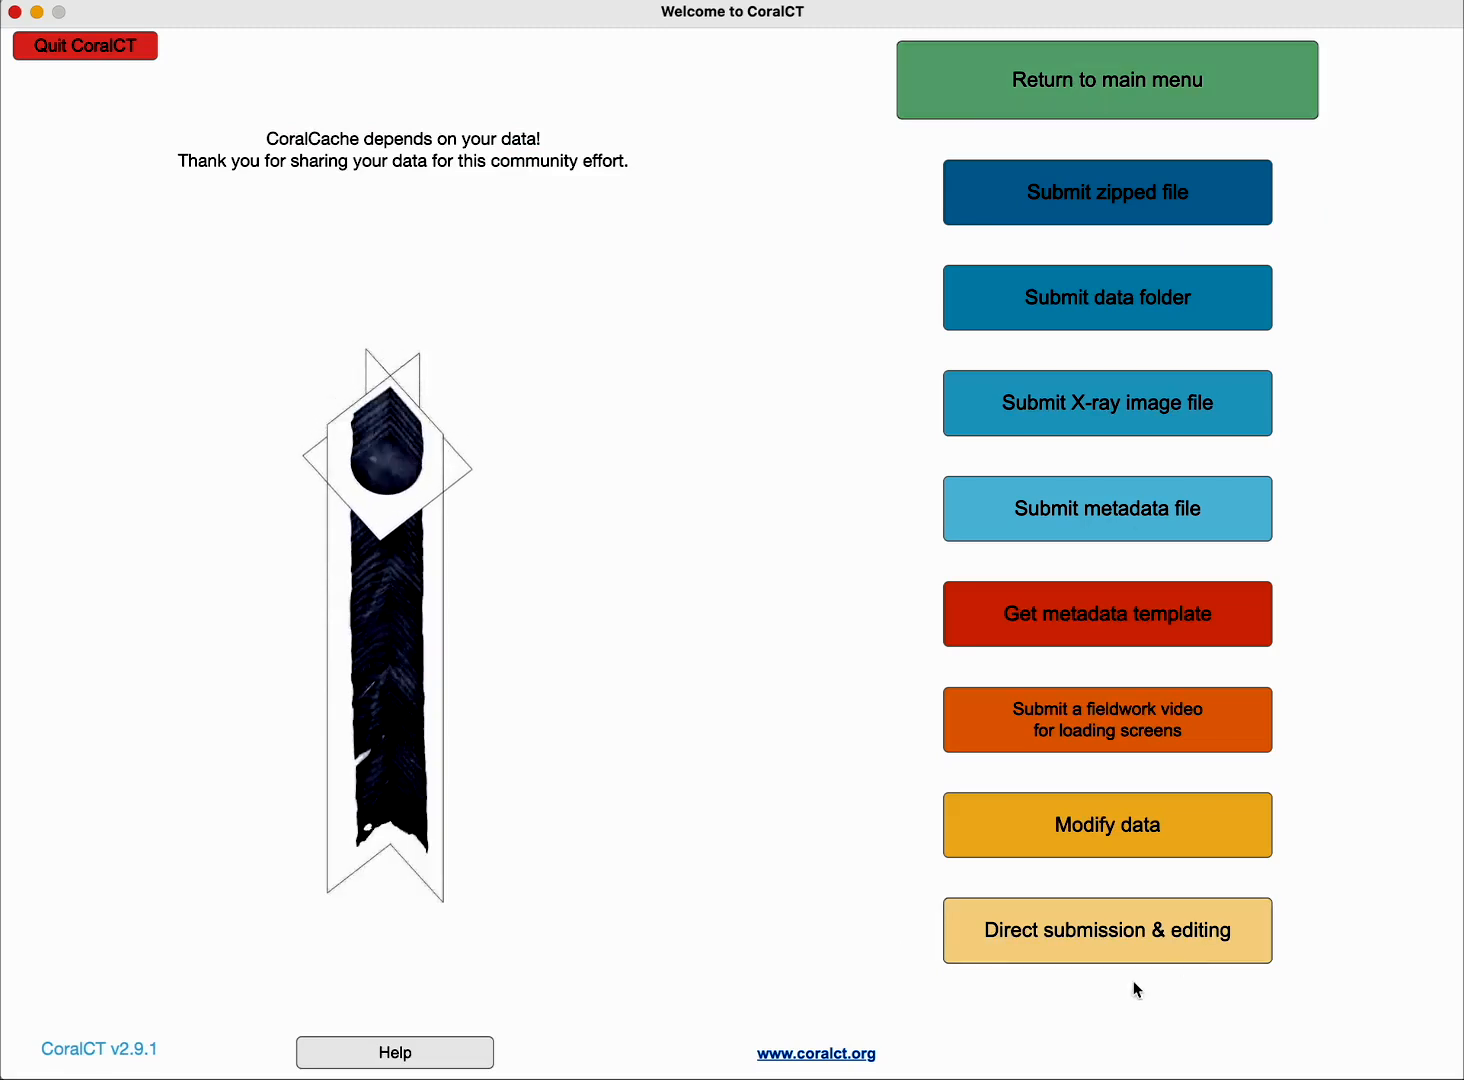
pyautogui.click(1130, 930)
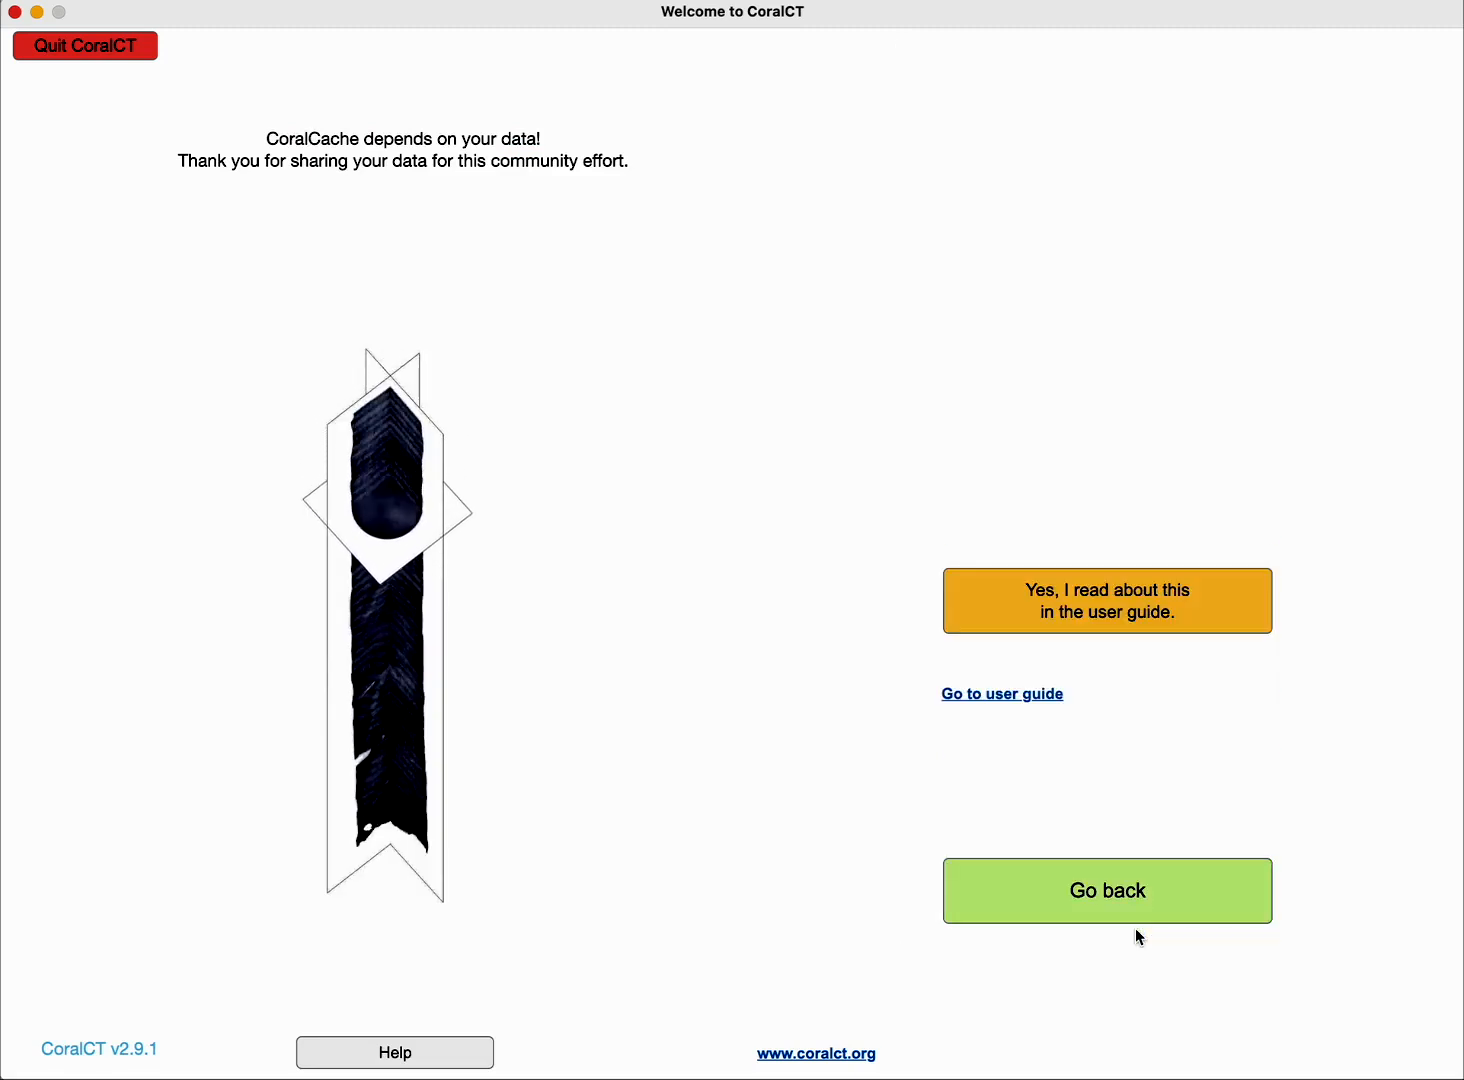
pyautogui.click(1123, 603)
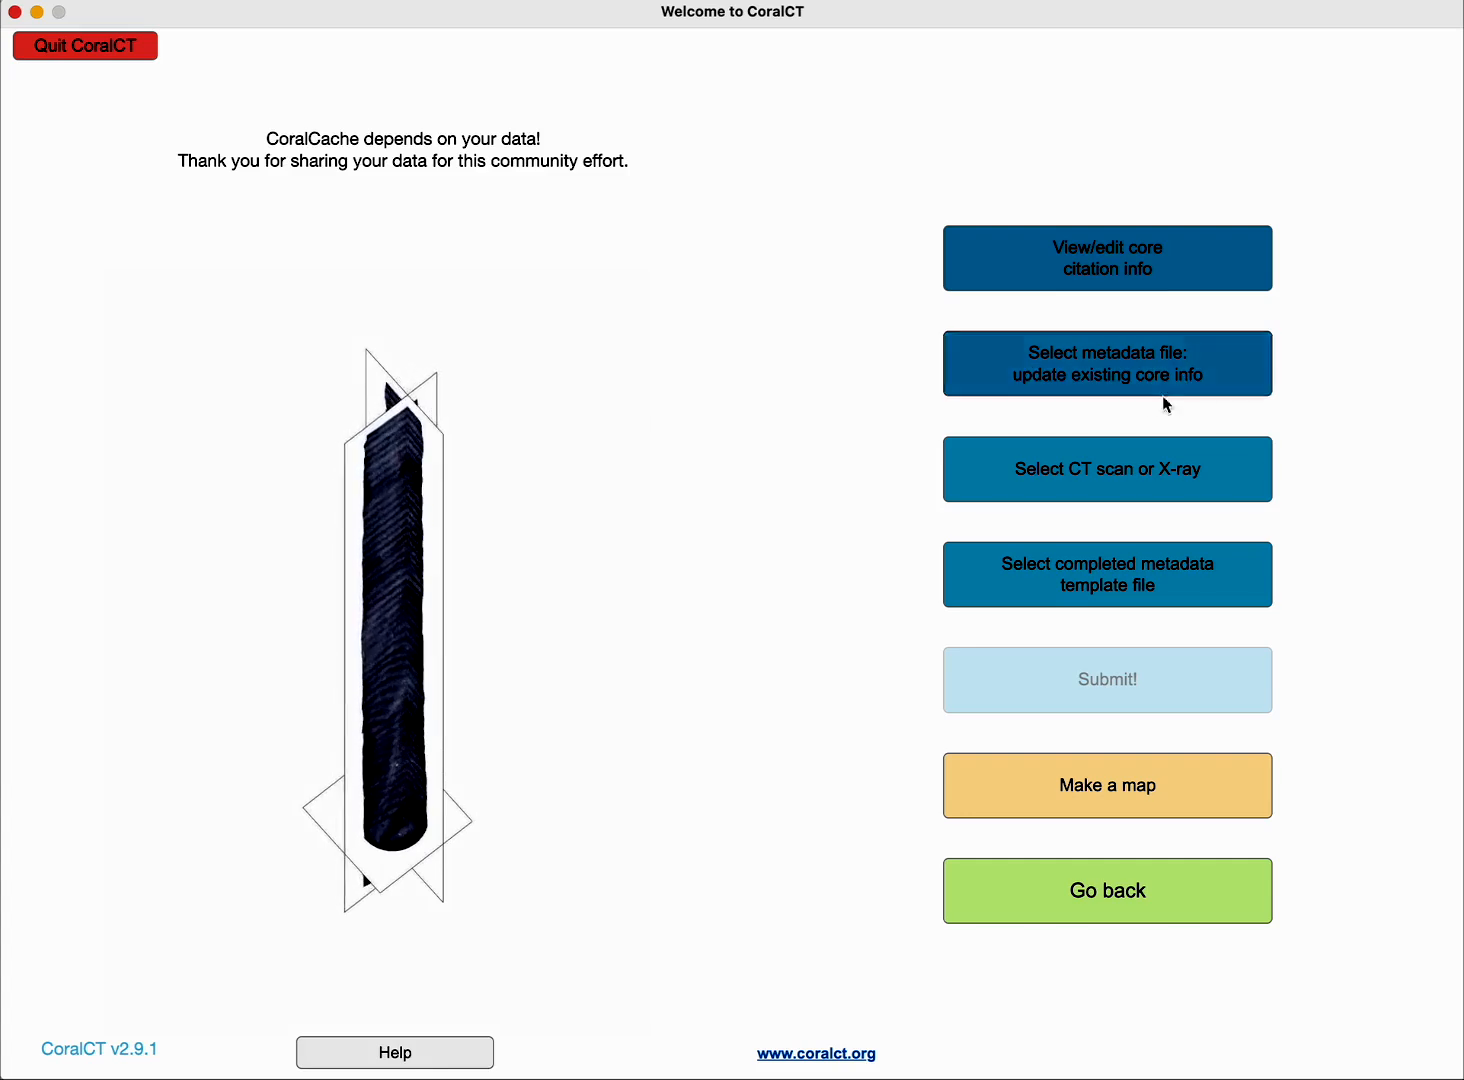
pyautogui.click(1138, 277)
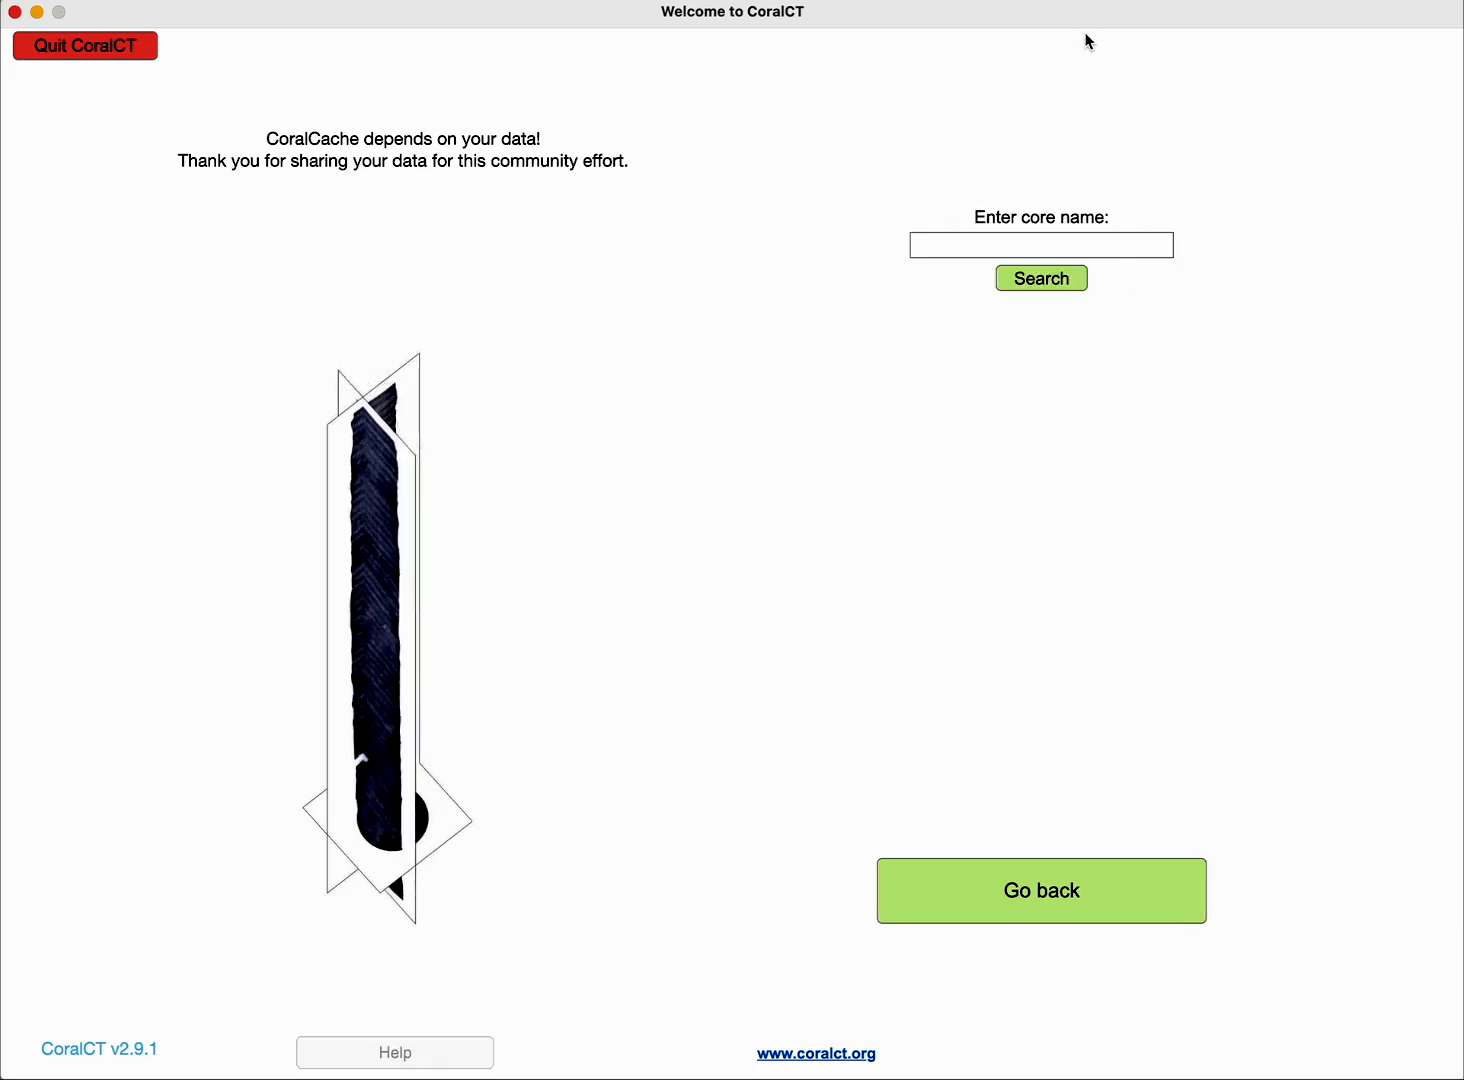
# Look up the citation info of core K99 and of core K19.
pyautogui.click(1051, 236)
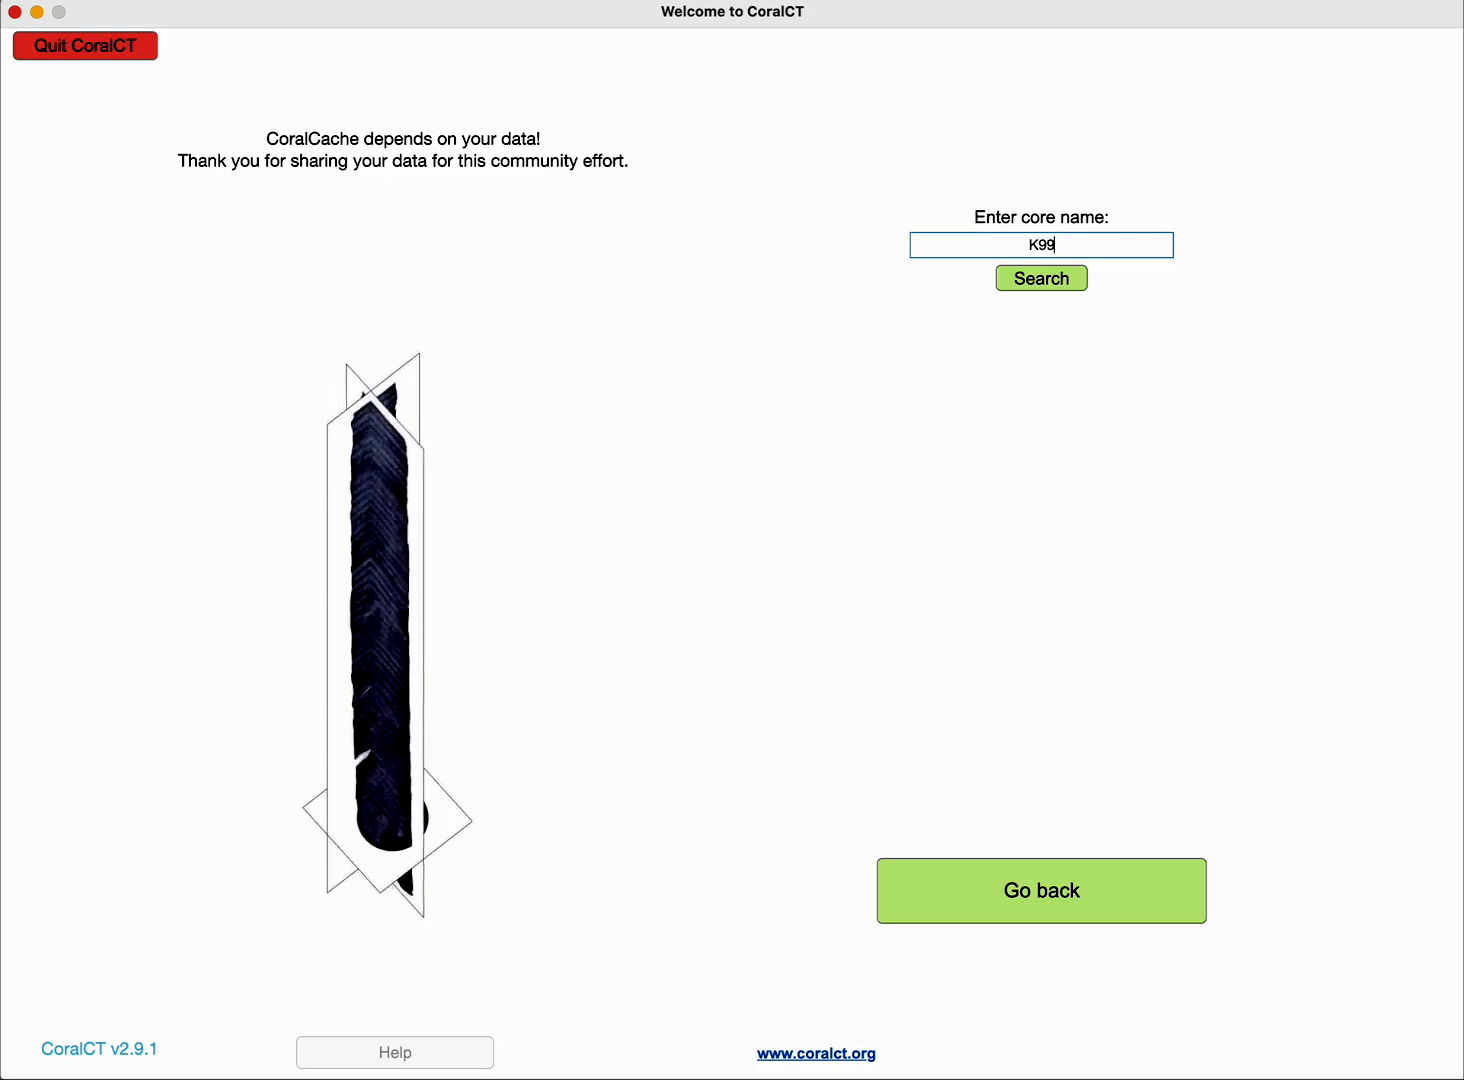
pyautogui.click(1043, 284)
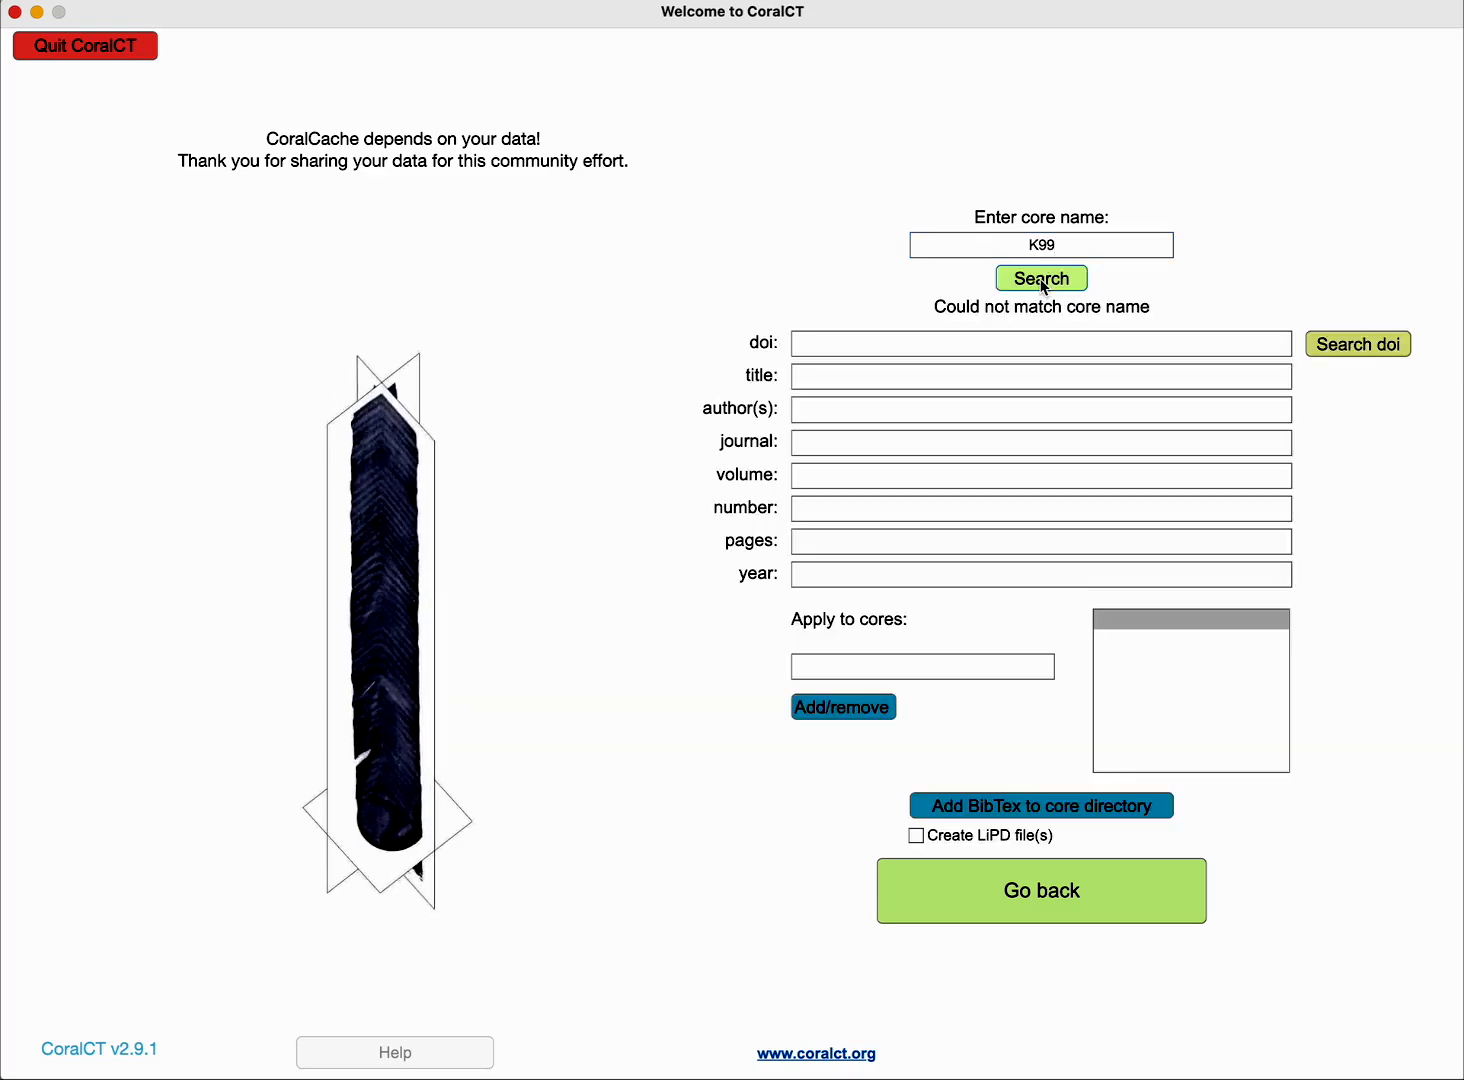
pyautogui.click(1083, 240)
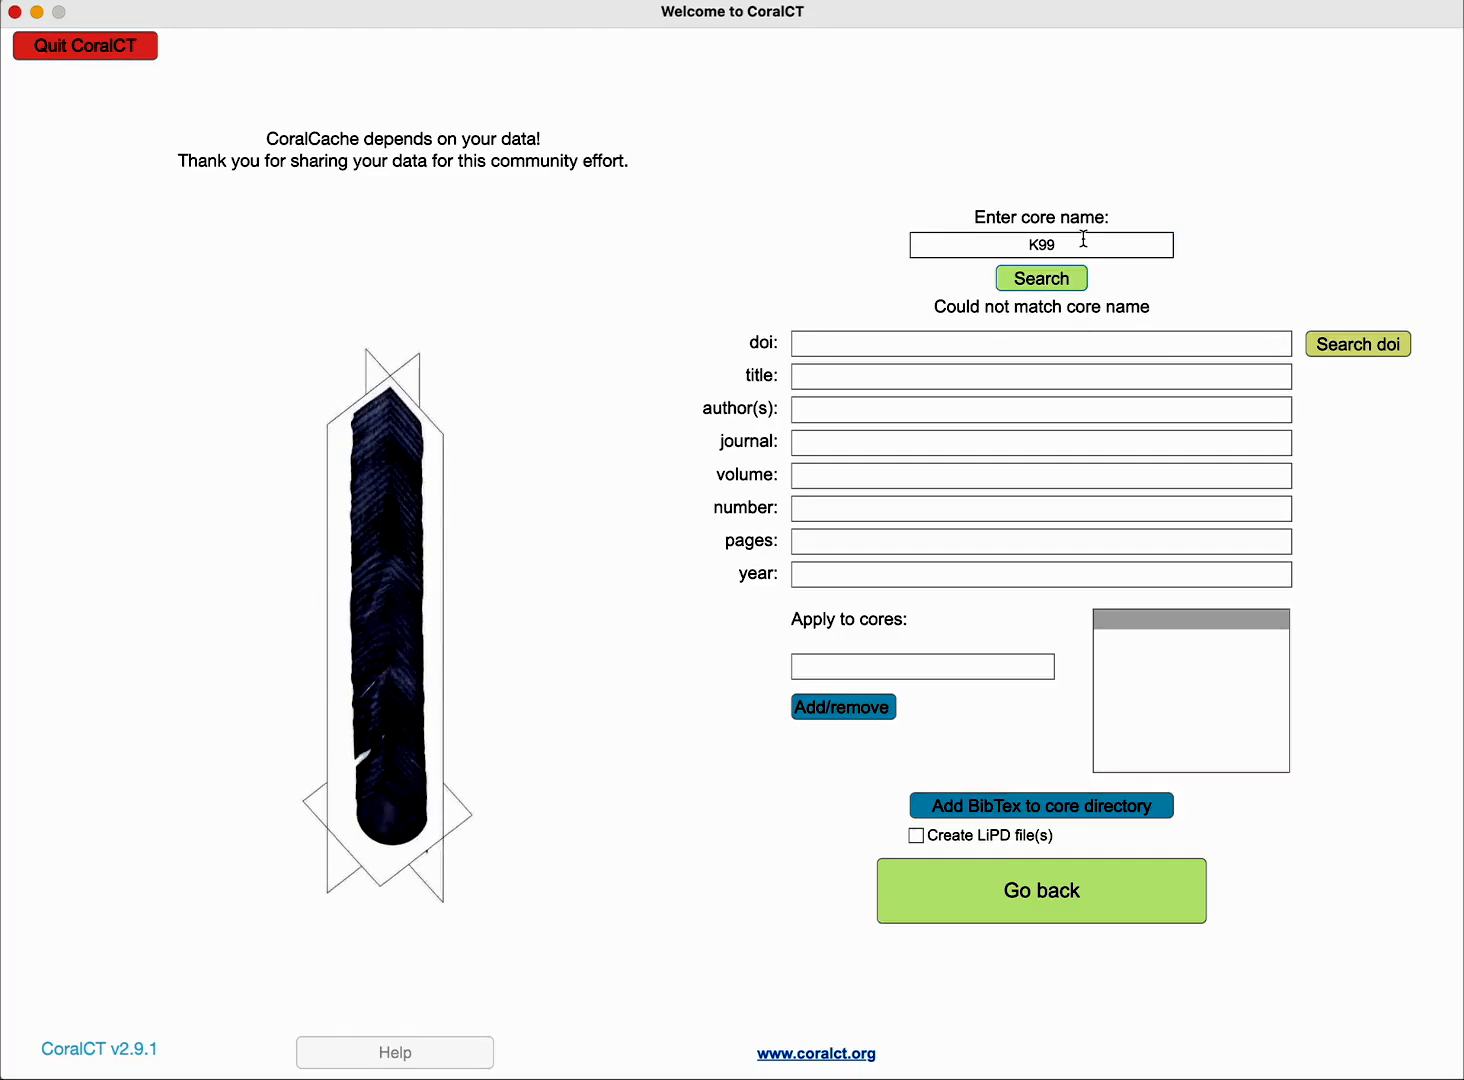
pyautogui.press('BackSpace')
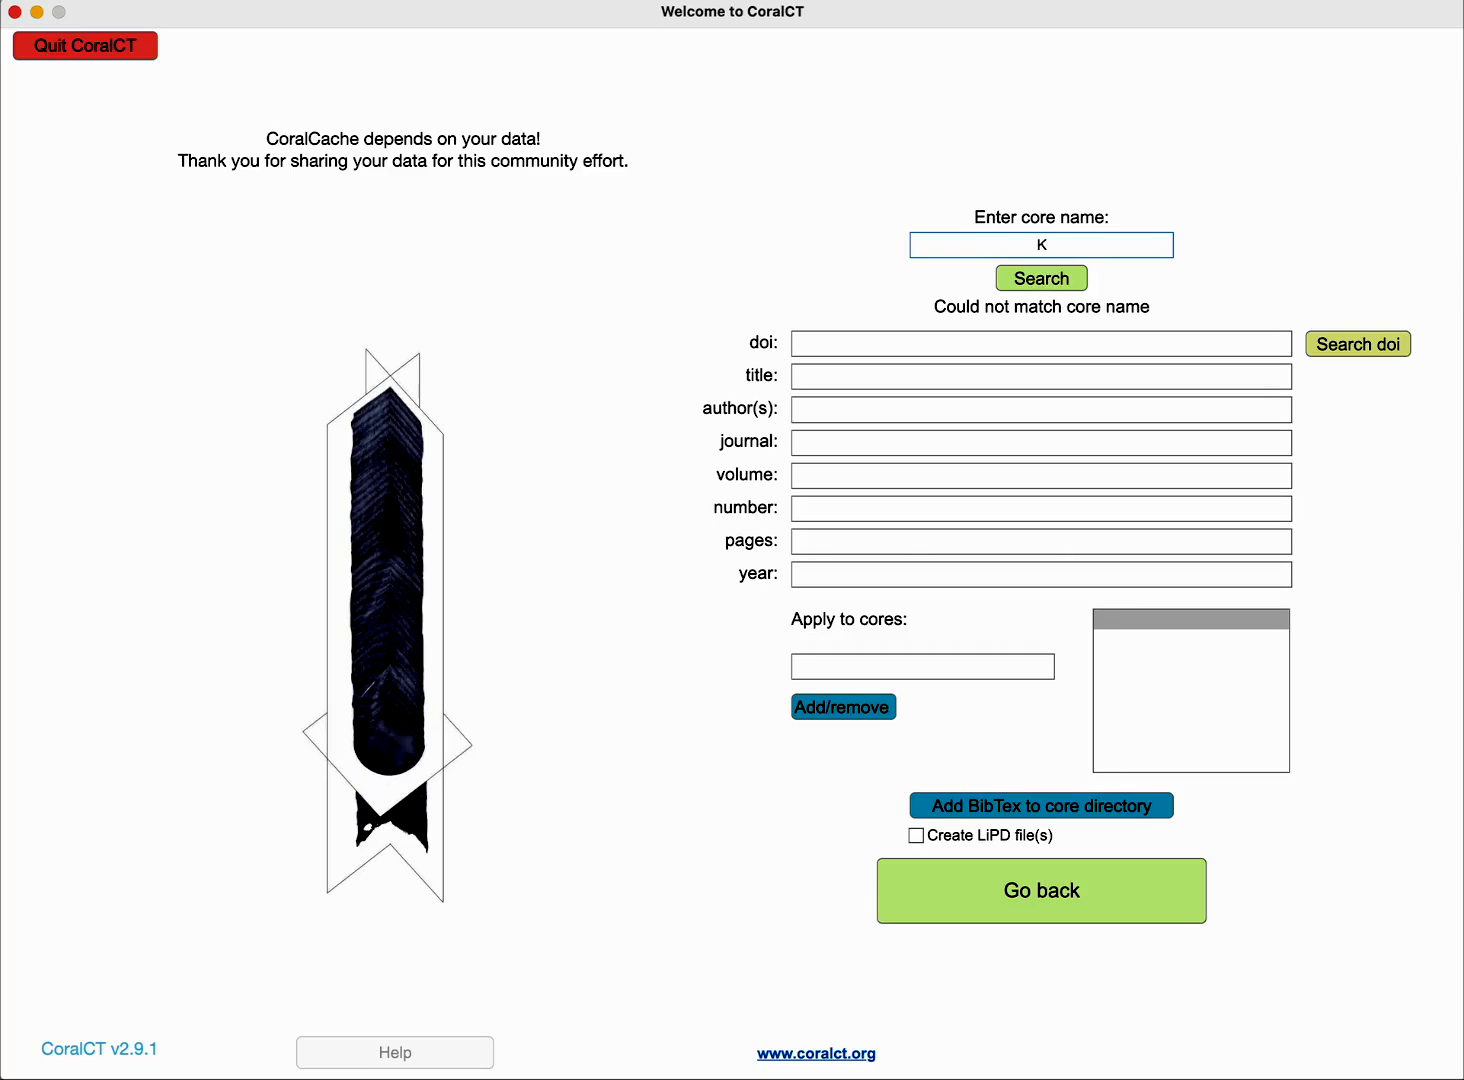
pyautogui.write('19')
pyautogui.click(1069, 280)
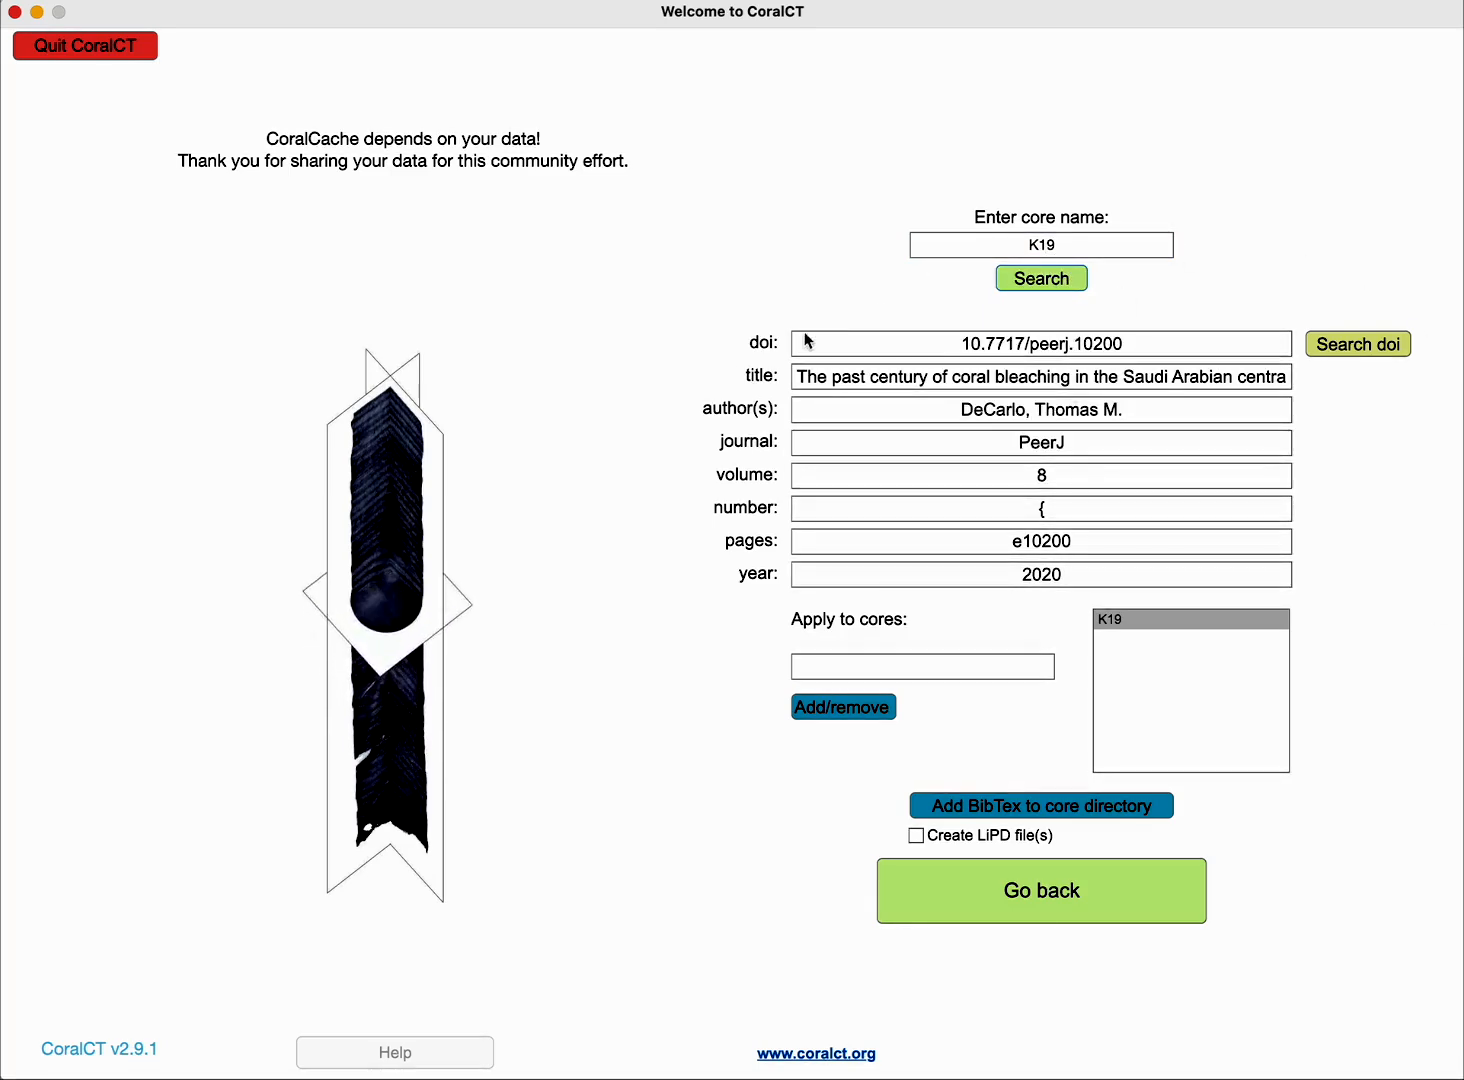
# Look up core K06 and fill in its publication details by searching its DOI.
pyautogui.click(1081, 248)
pyautogui.press('BackSpace')
pyautogui.press('BackSpace')
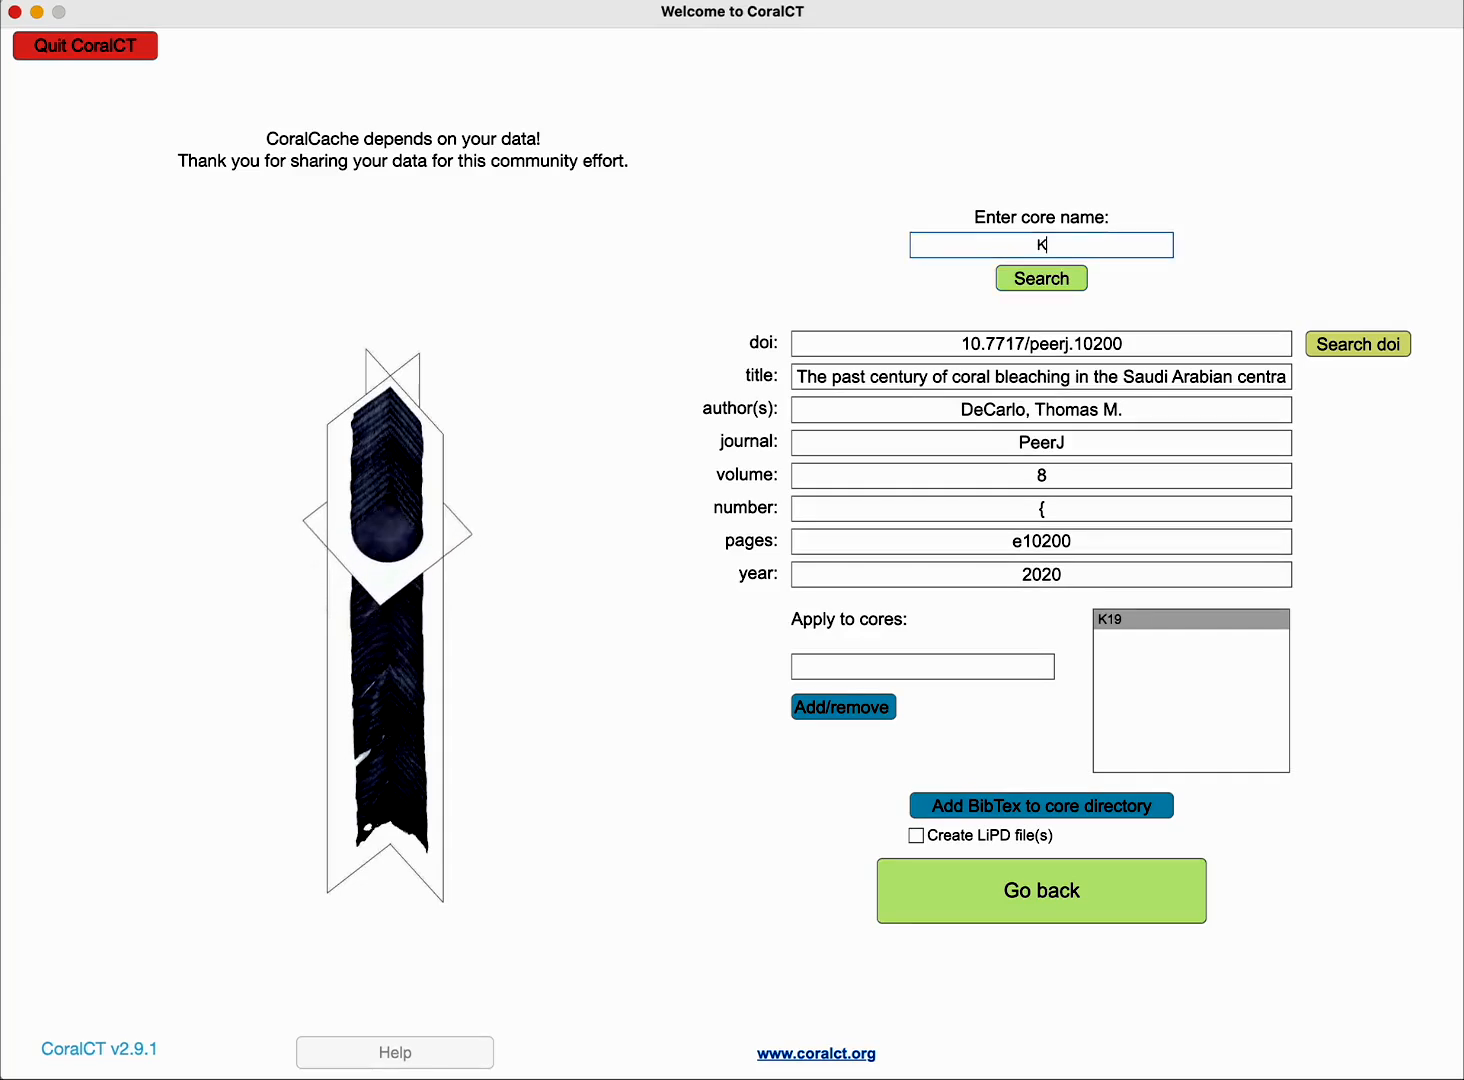
pyautogui.write('06')
pyautogui.click(1041, 282)
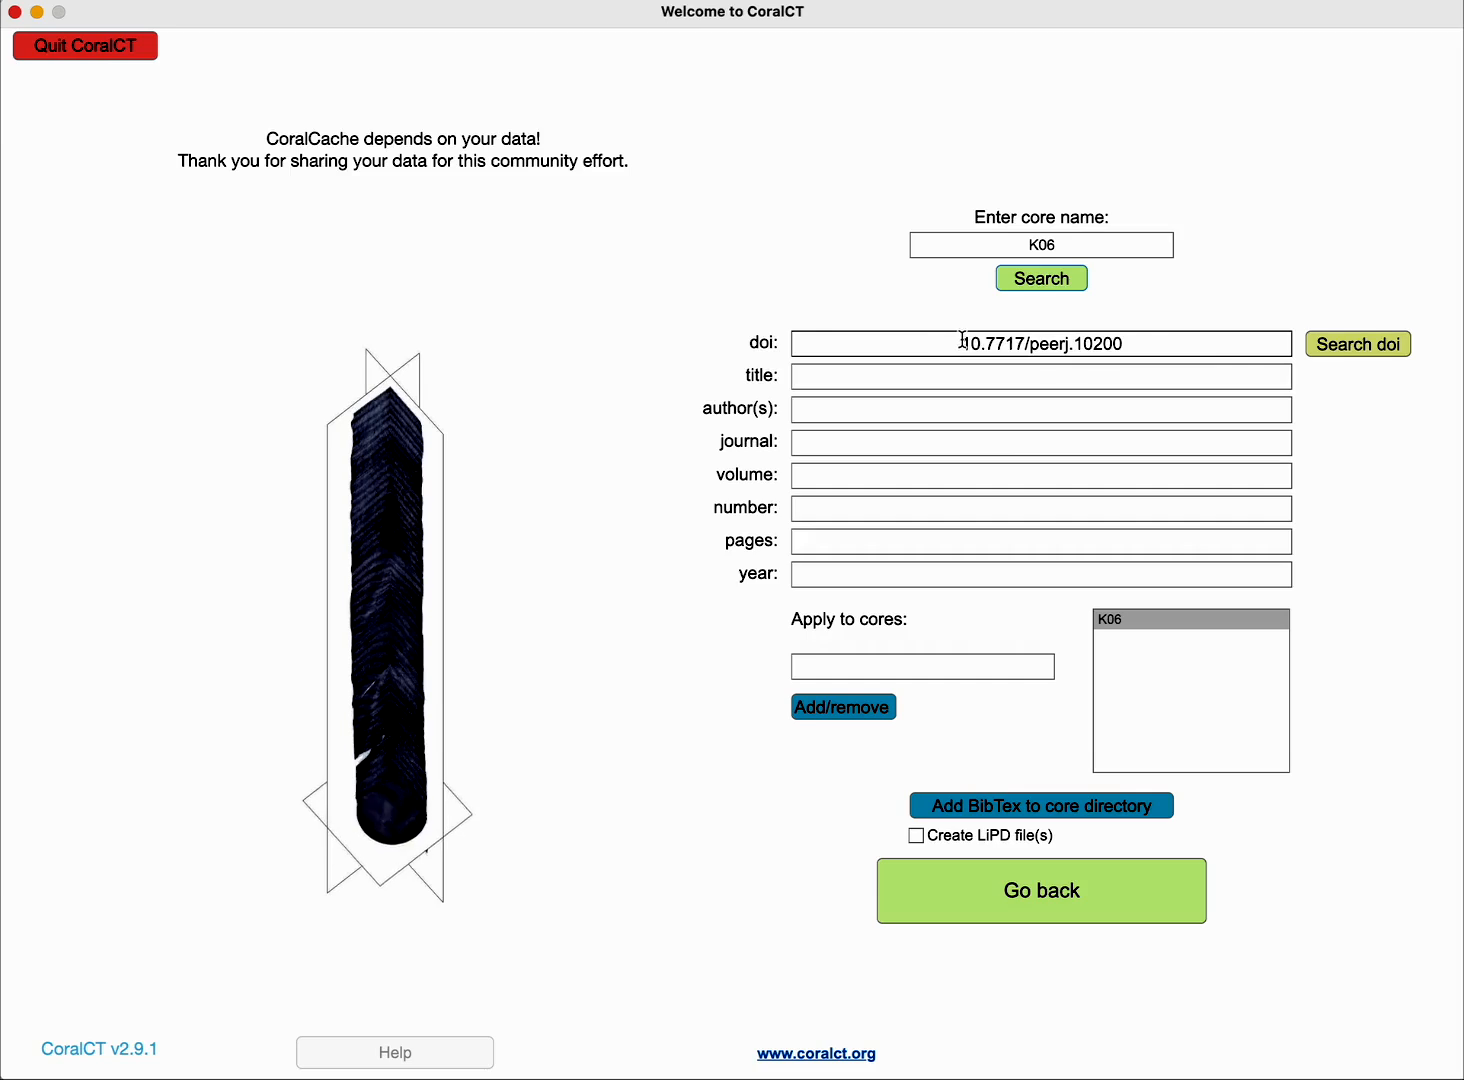
pyautogui.click(1378, 345)
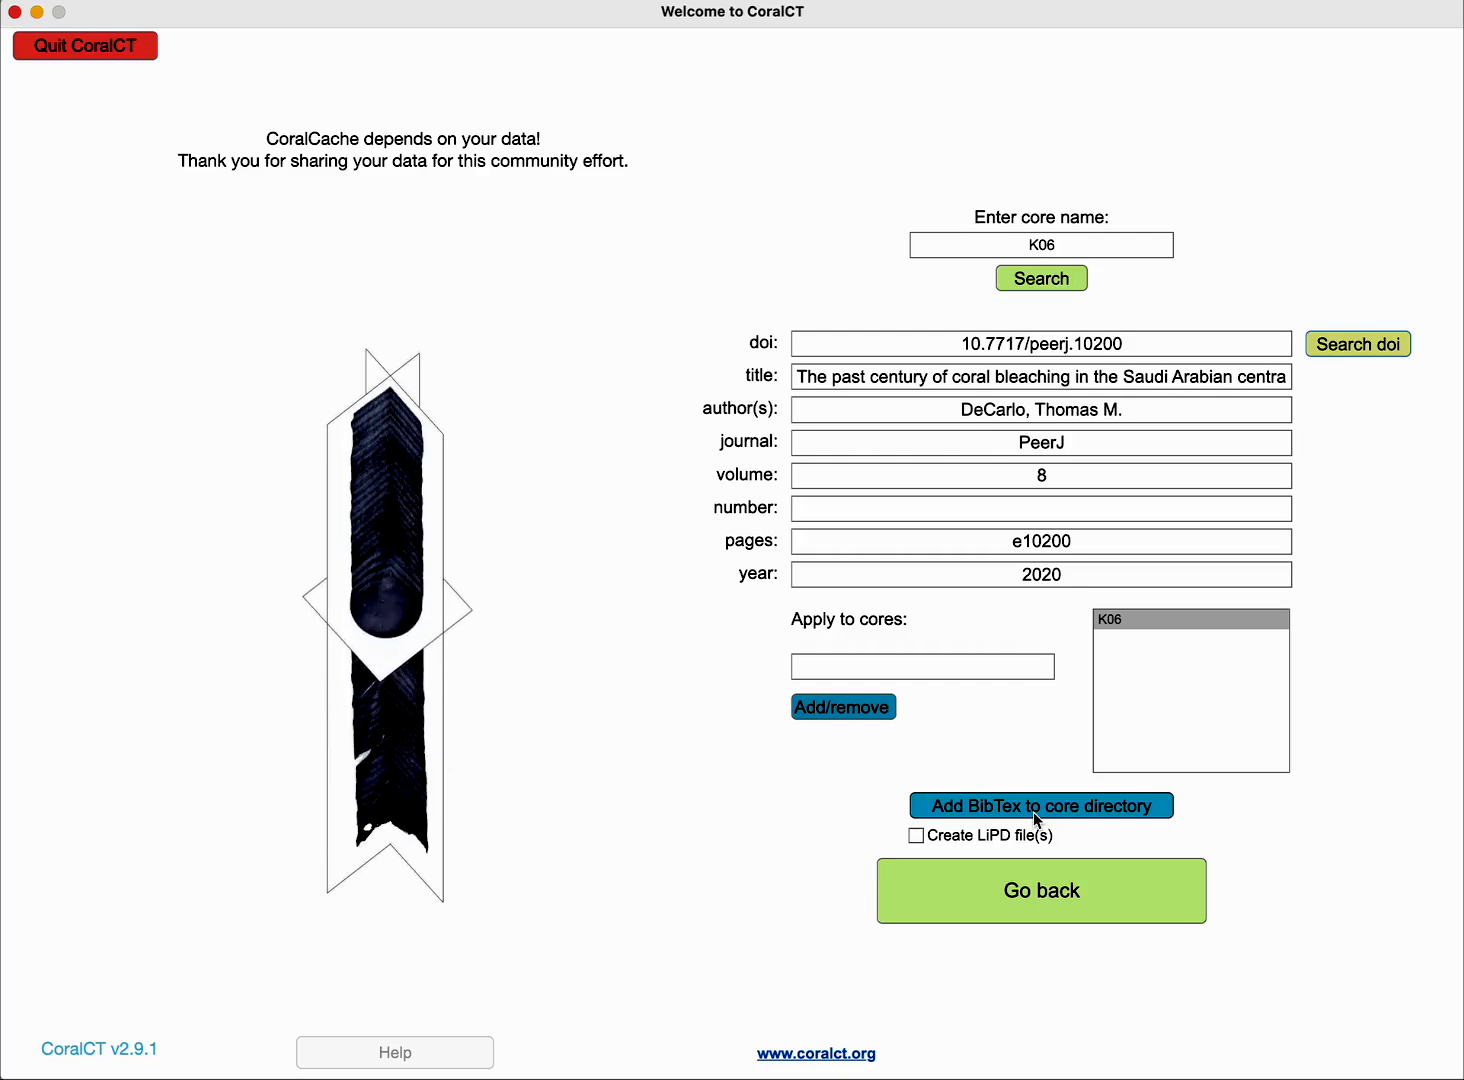
# Add cores K07, K08, K09, K10 and K11 to the cores this citation applies to, and add the BibTeX to the core directory.
pyautogui.click(877, 662)
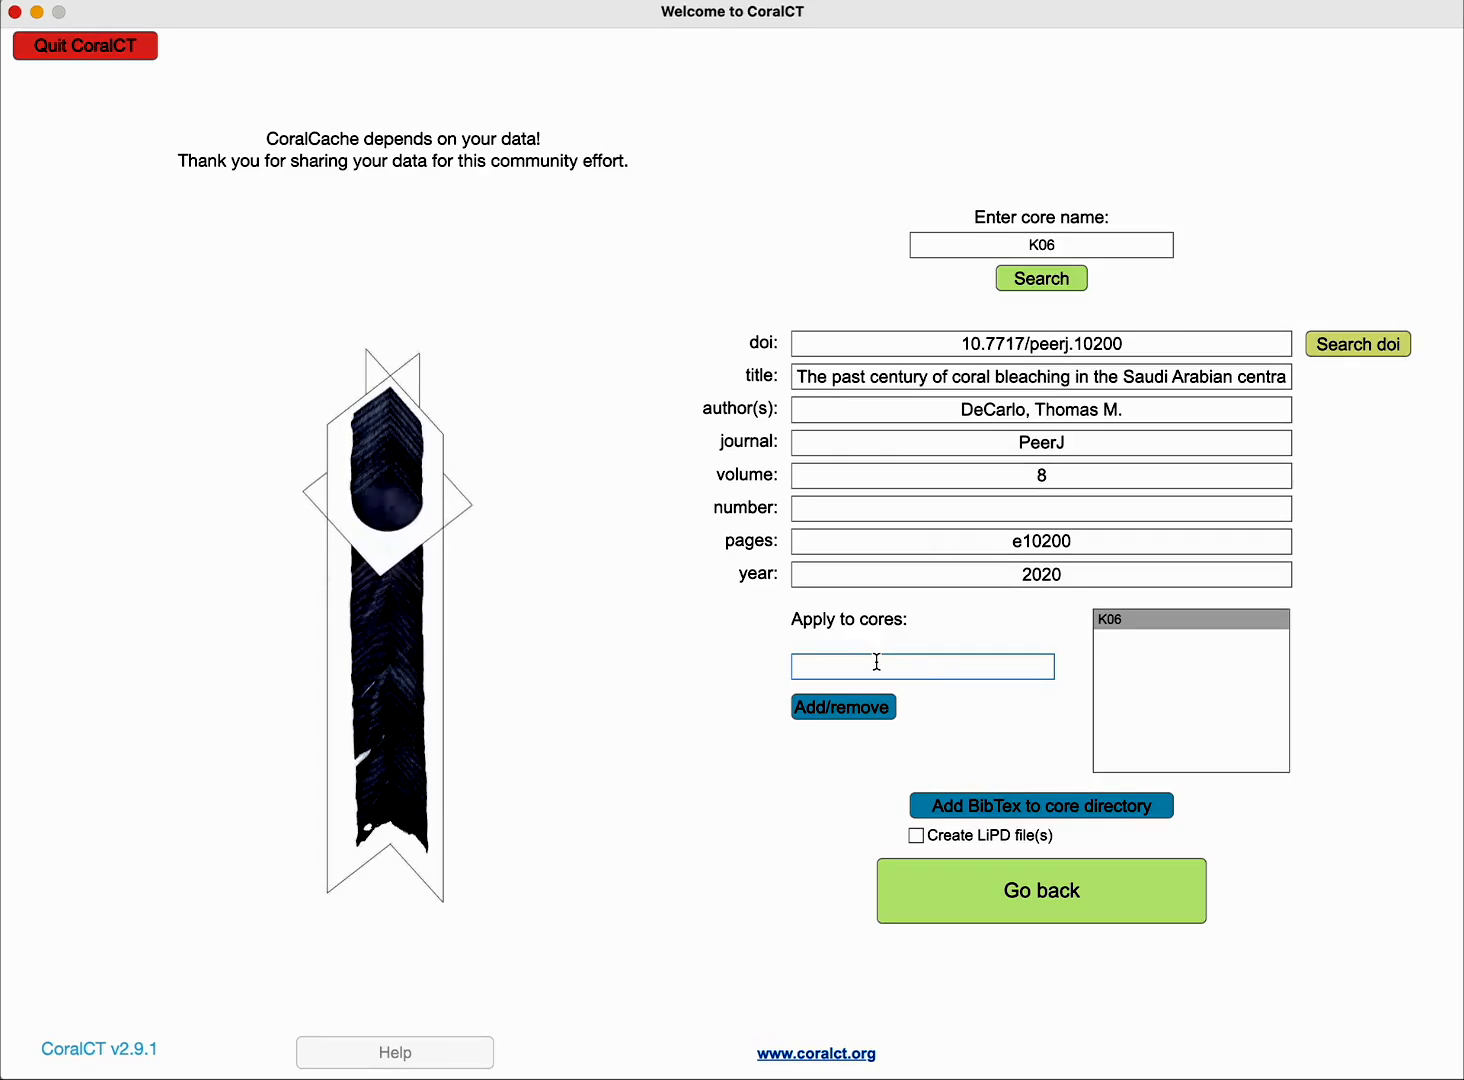
pyautogui.write('K07')
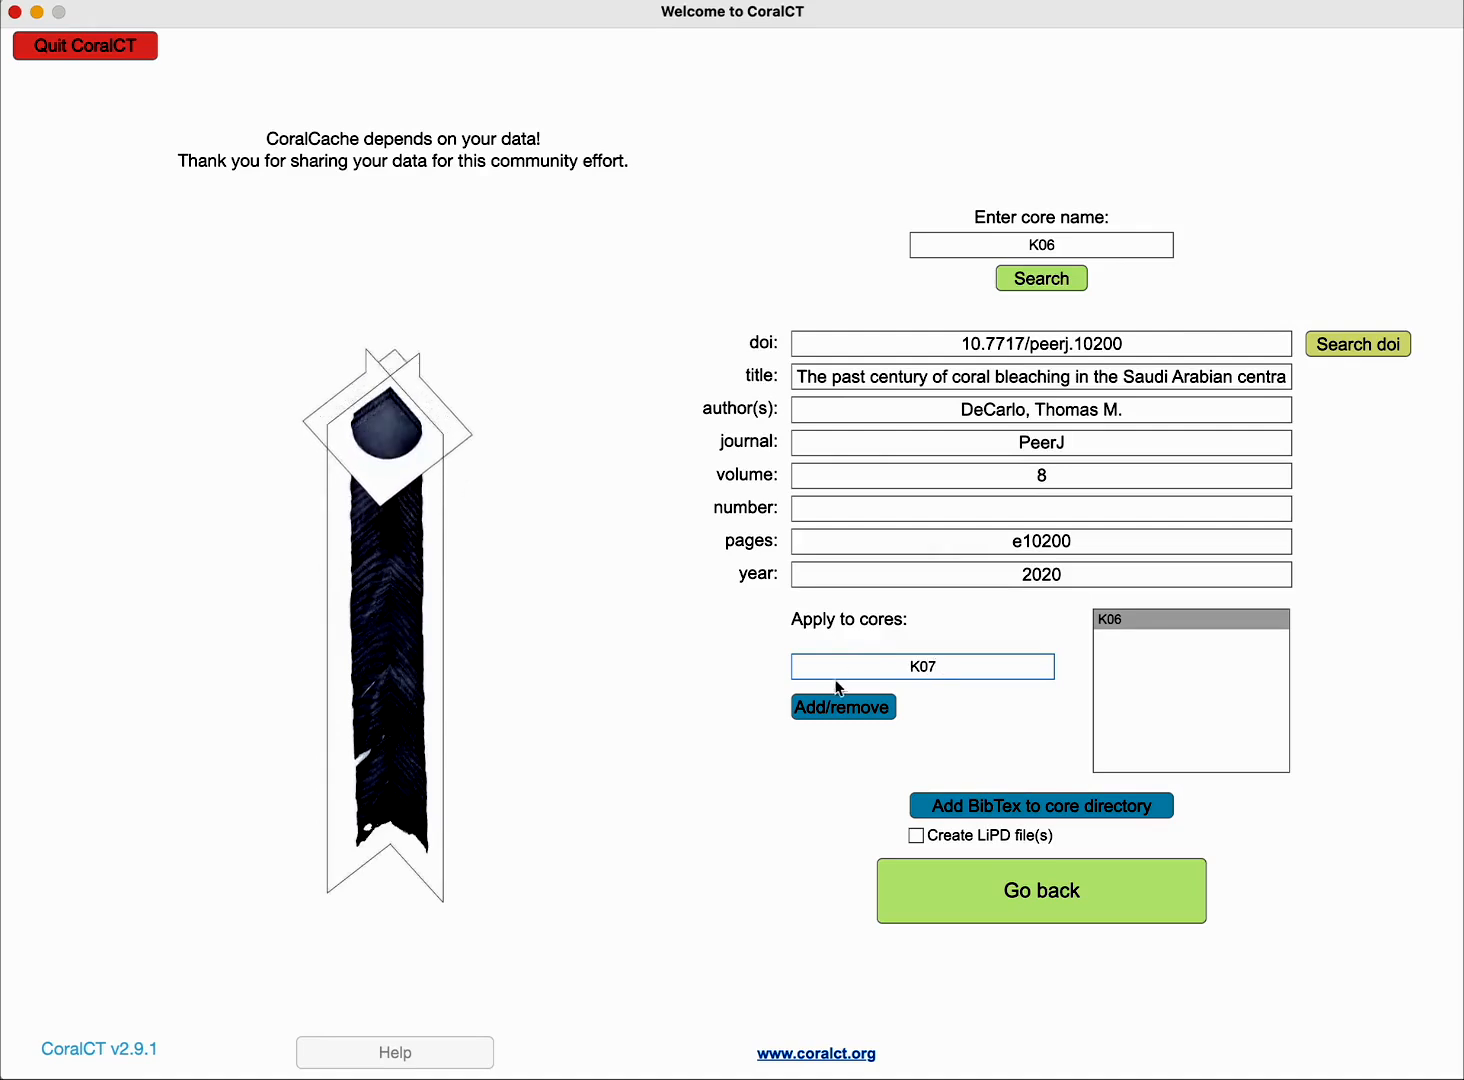
pyautogui.click(837, 710)
pyautogui.click(968, 667)
pyautogui.write('K08')
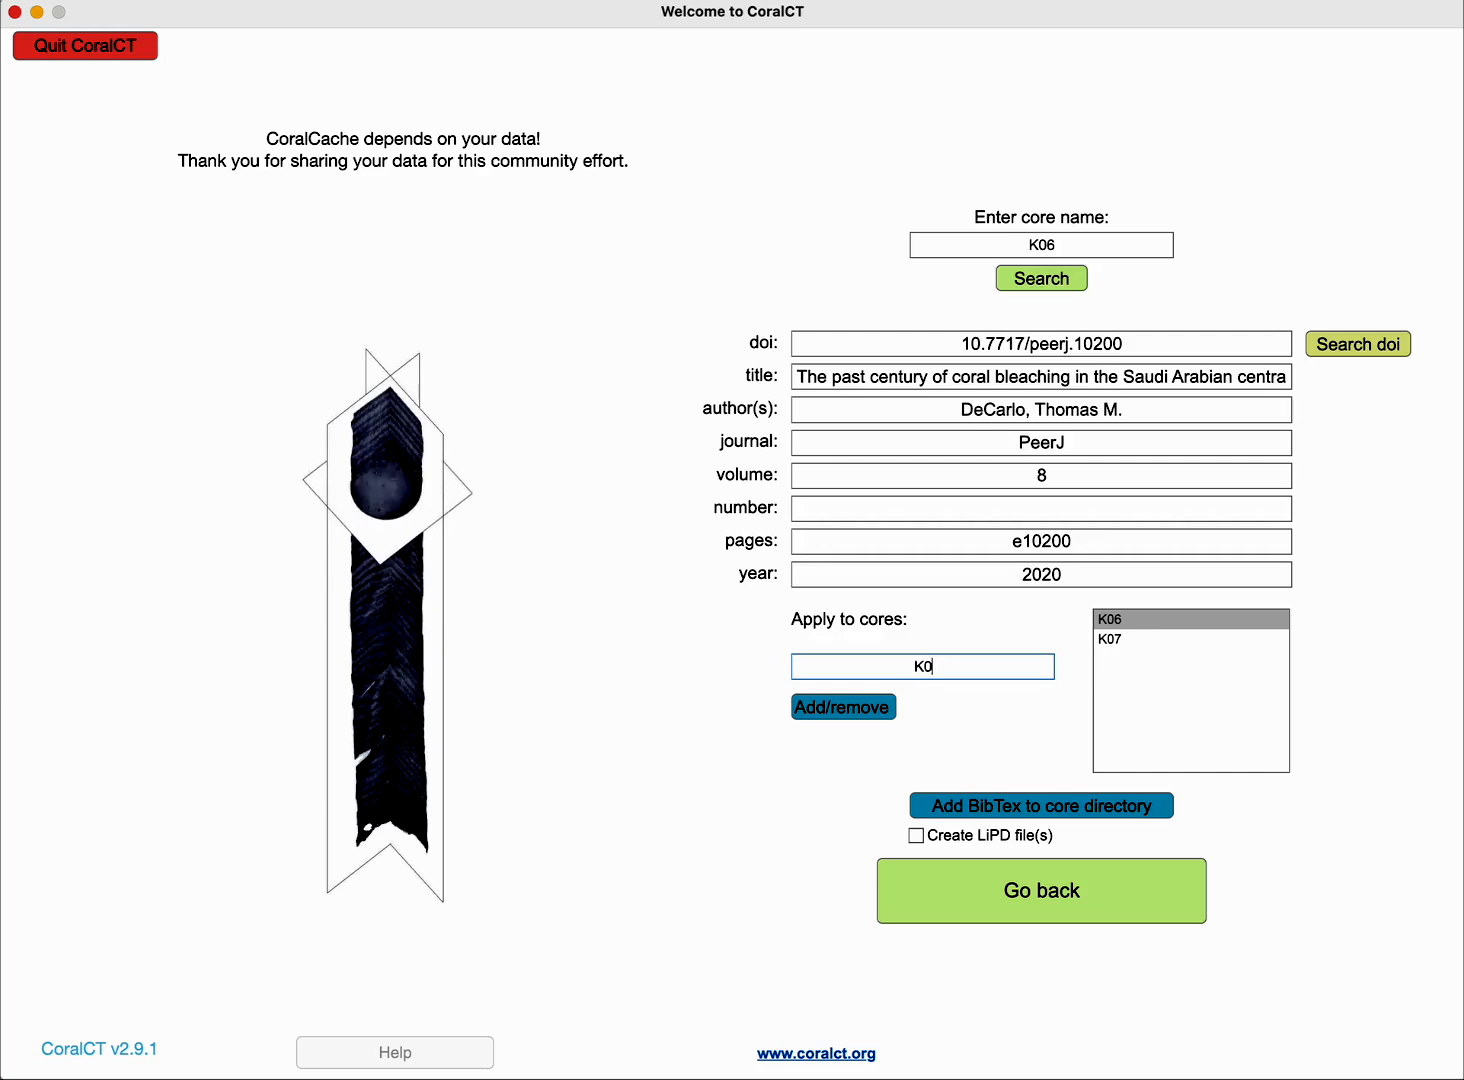
pyautogui.click(888, 706)
pyautogui.click(925, 666)
pyautogui.write('K')
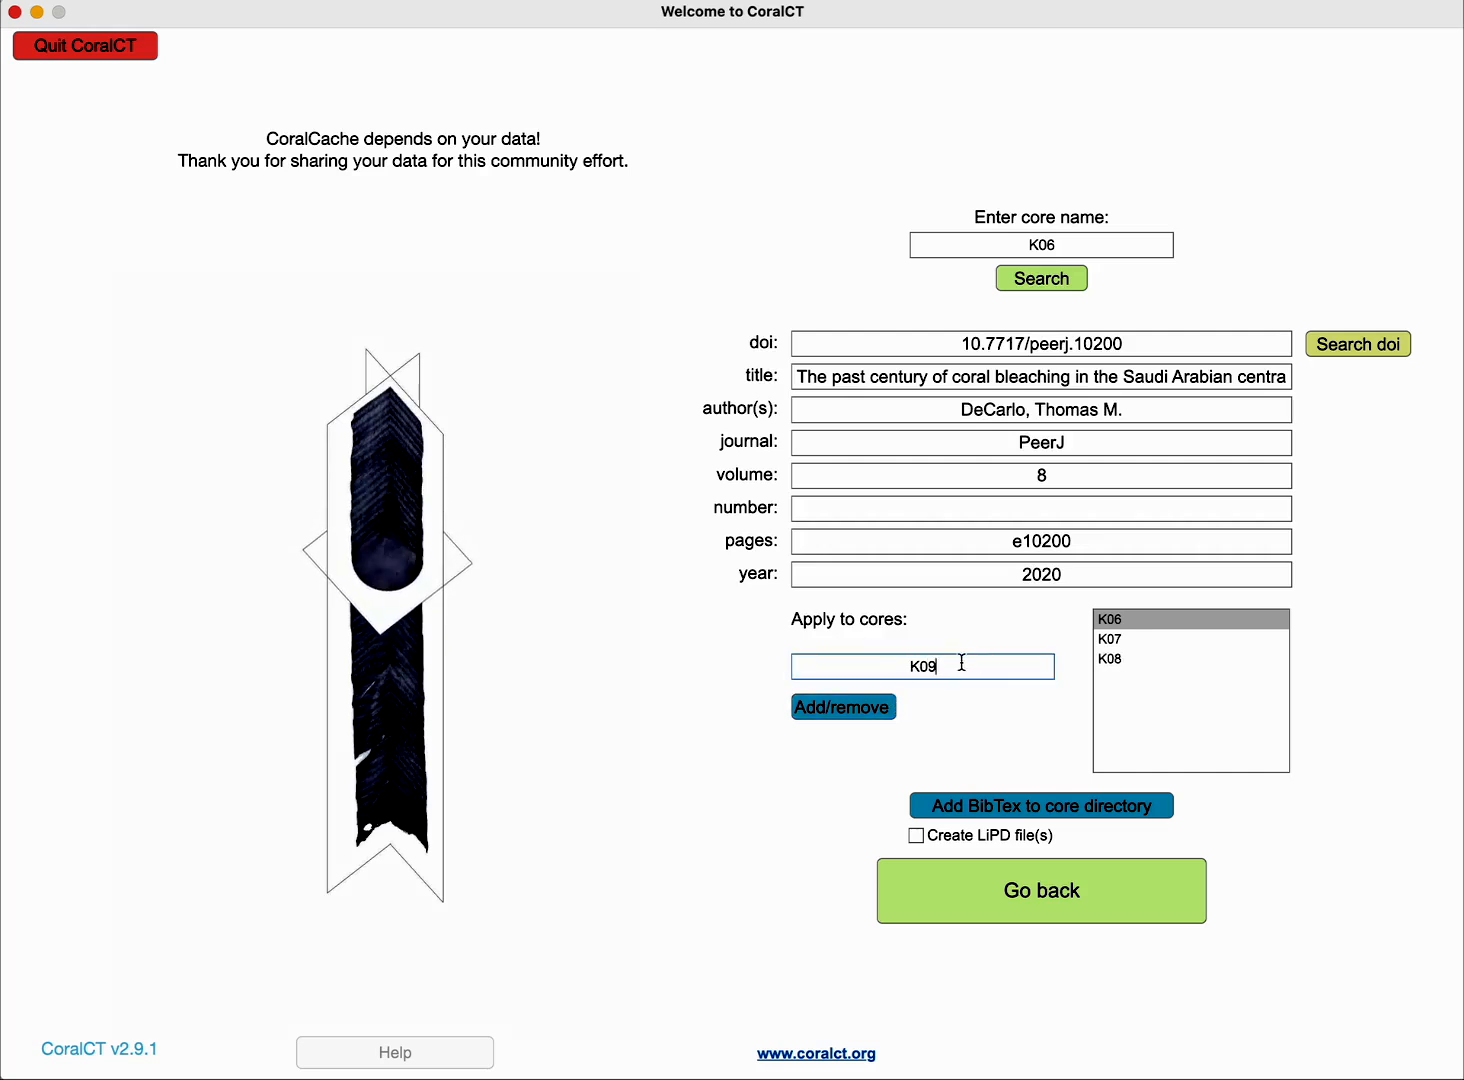
pyautogui.click(876, 704)
pyautogui.click(923, 679)
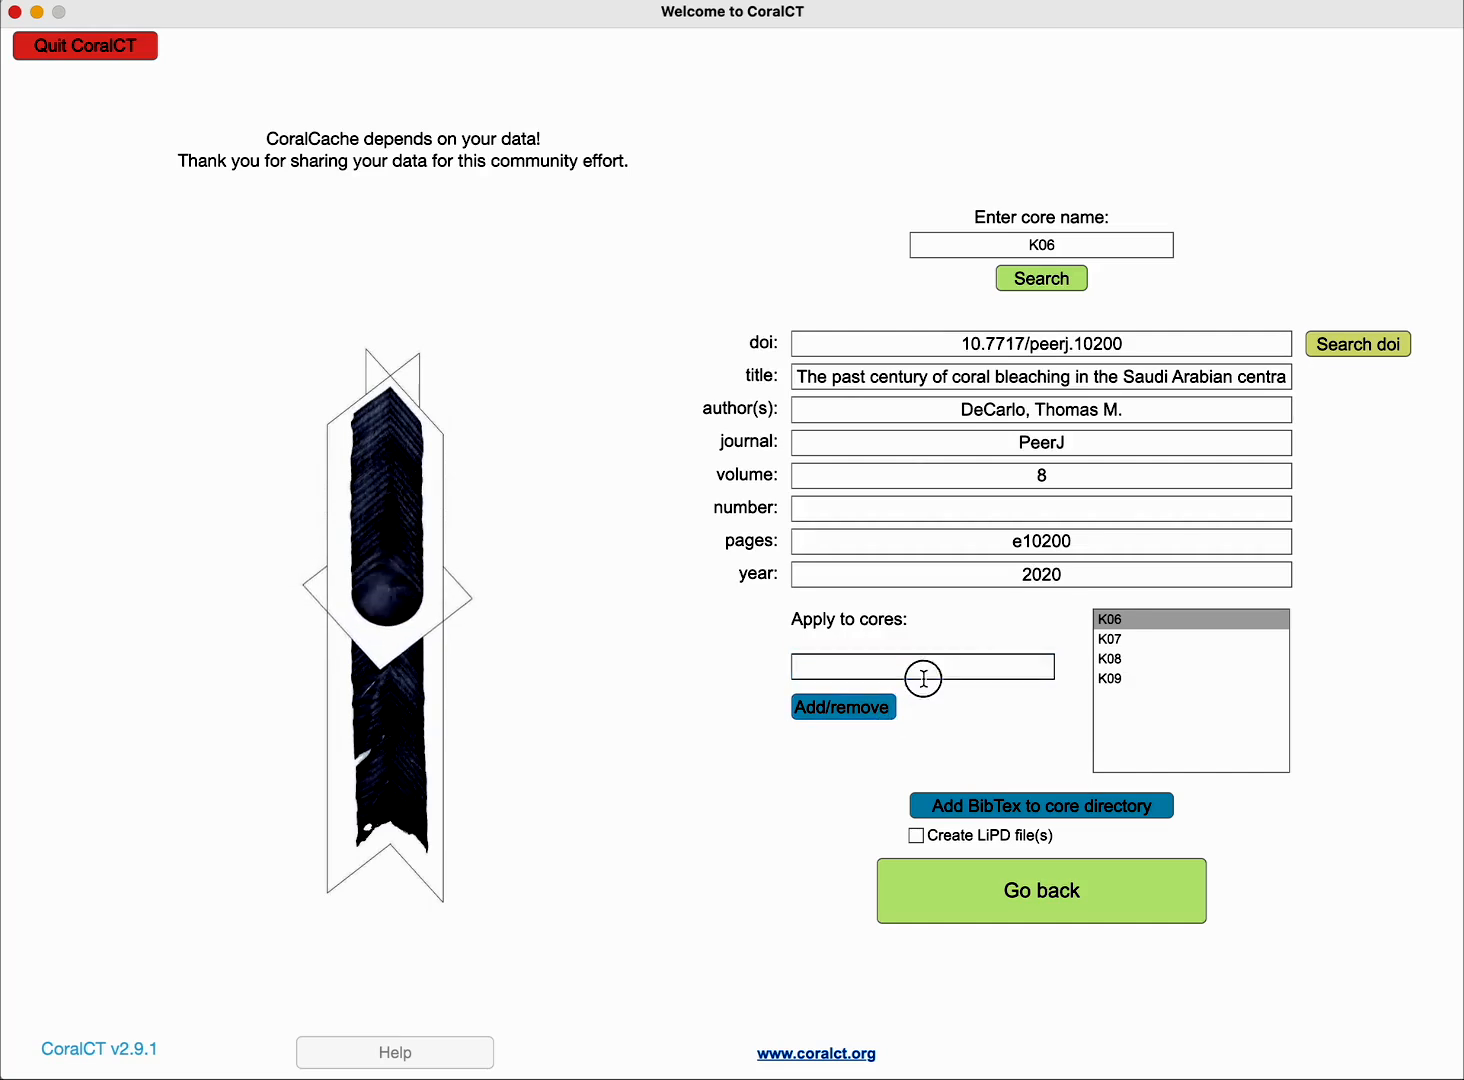
pyautogui.write('K10')
pyautogui.click(843, 706)
pyautogui.click(929, 665)
pyautogui.write('K11')
pyautogui.click(852, 709)
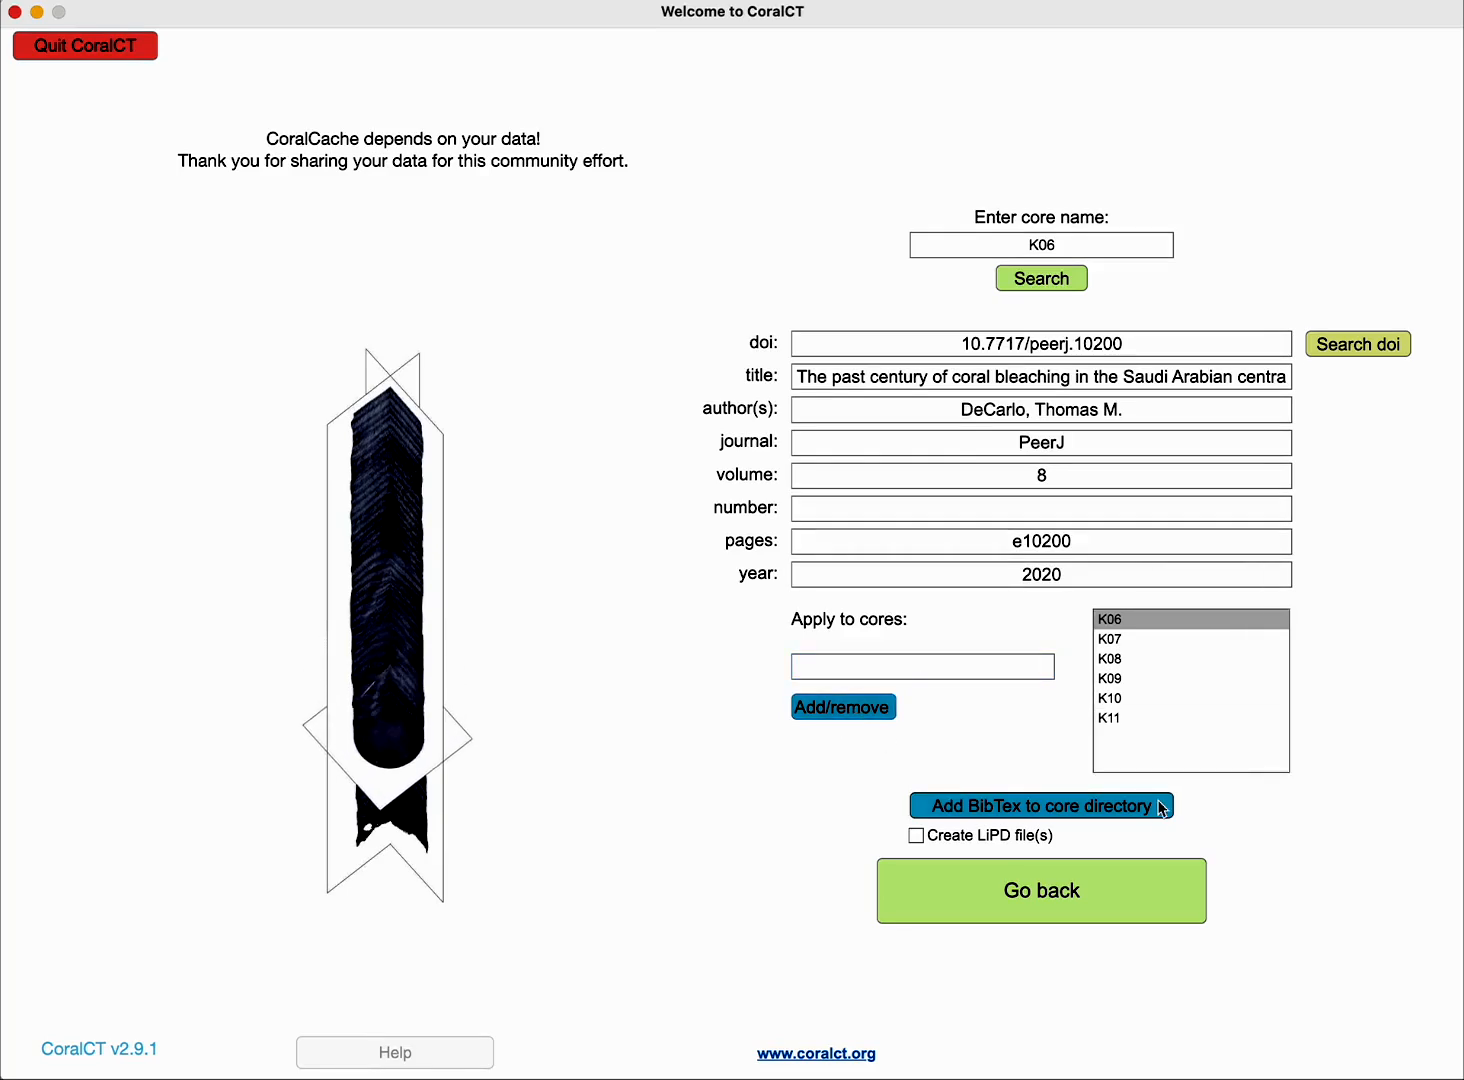
pyautogui.click(1031, 814)
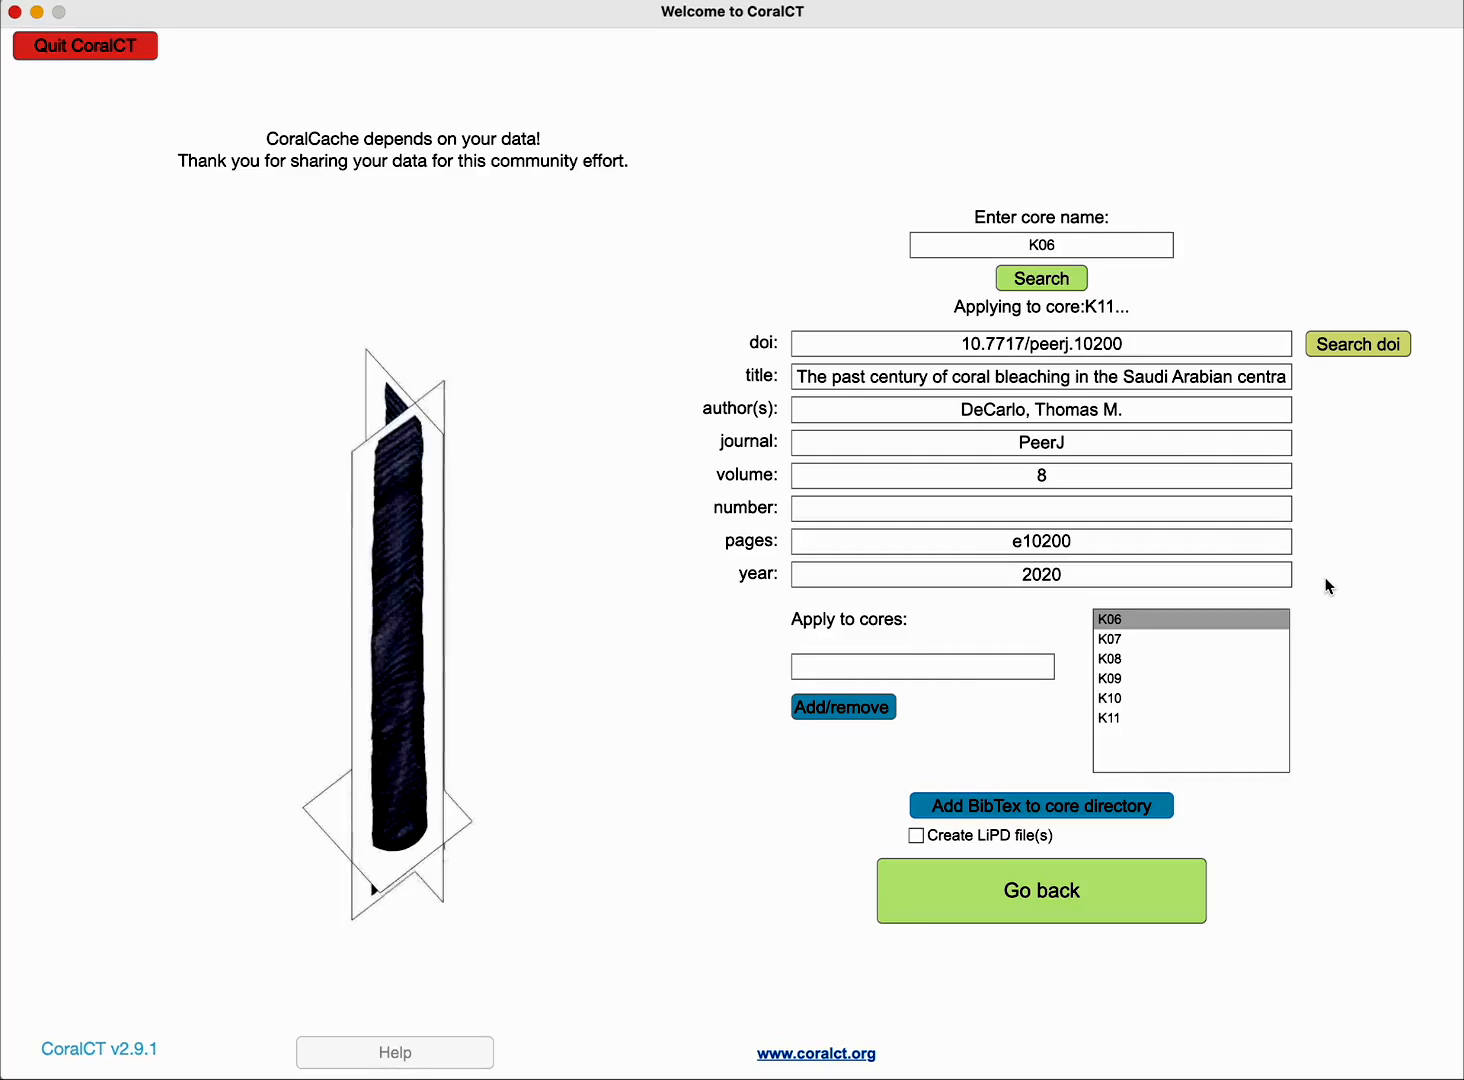
# Reopen the core citation form and look up core K06 to check its saved citation details.
pyautogui.click(1071, 895)
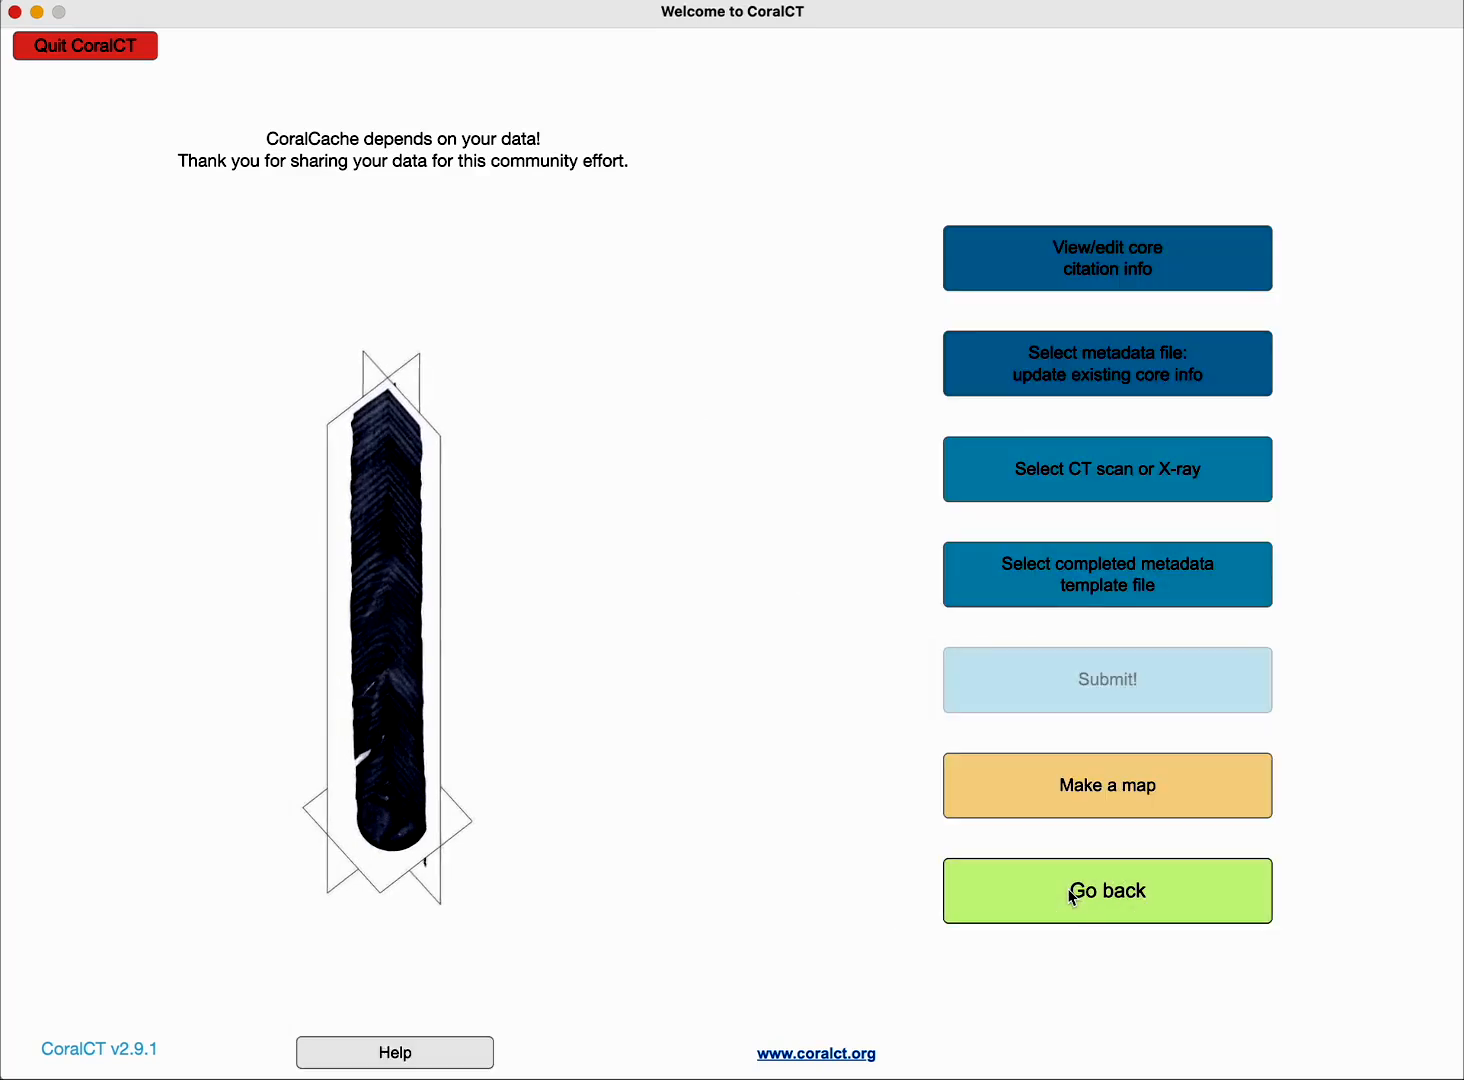
pyautogui.click(1131, 270)
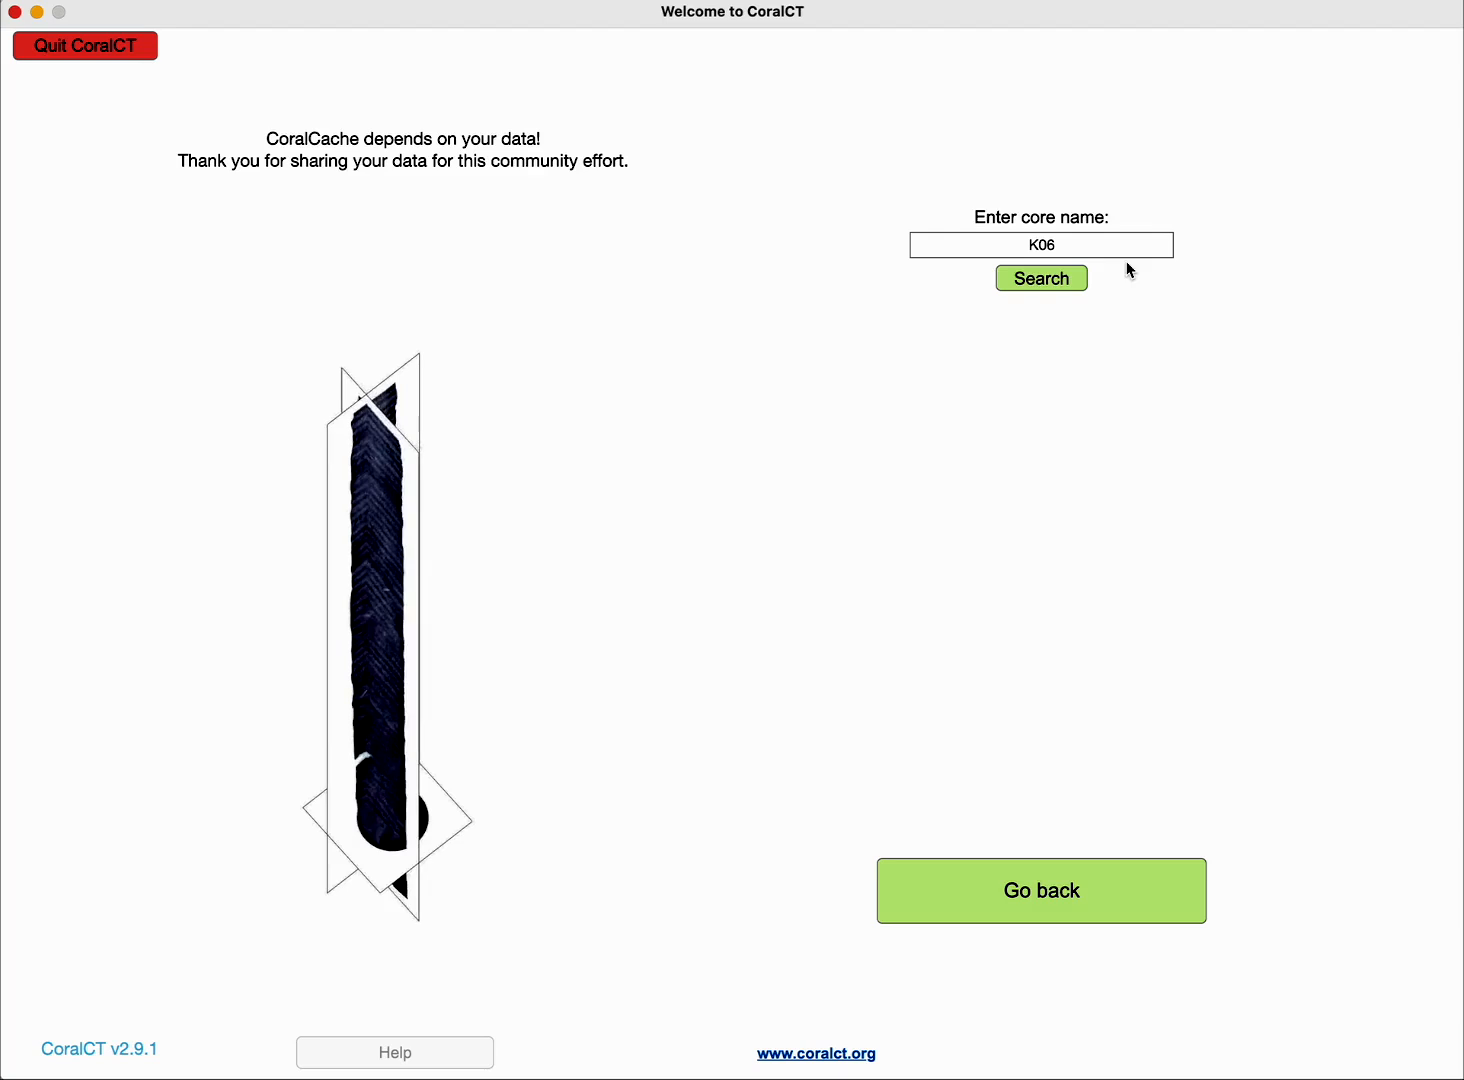
pyautogui.click(1048, 284)
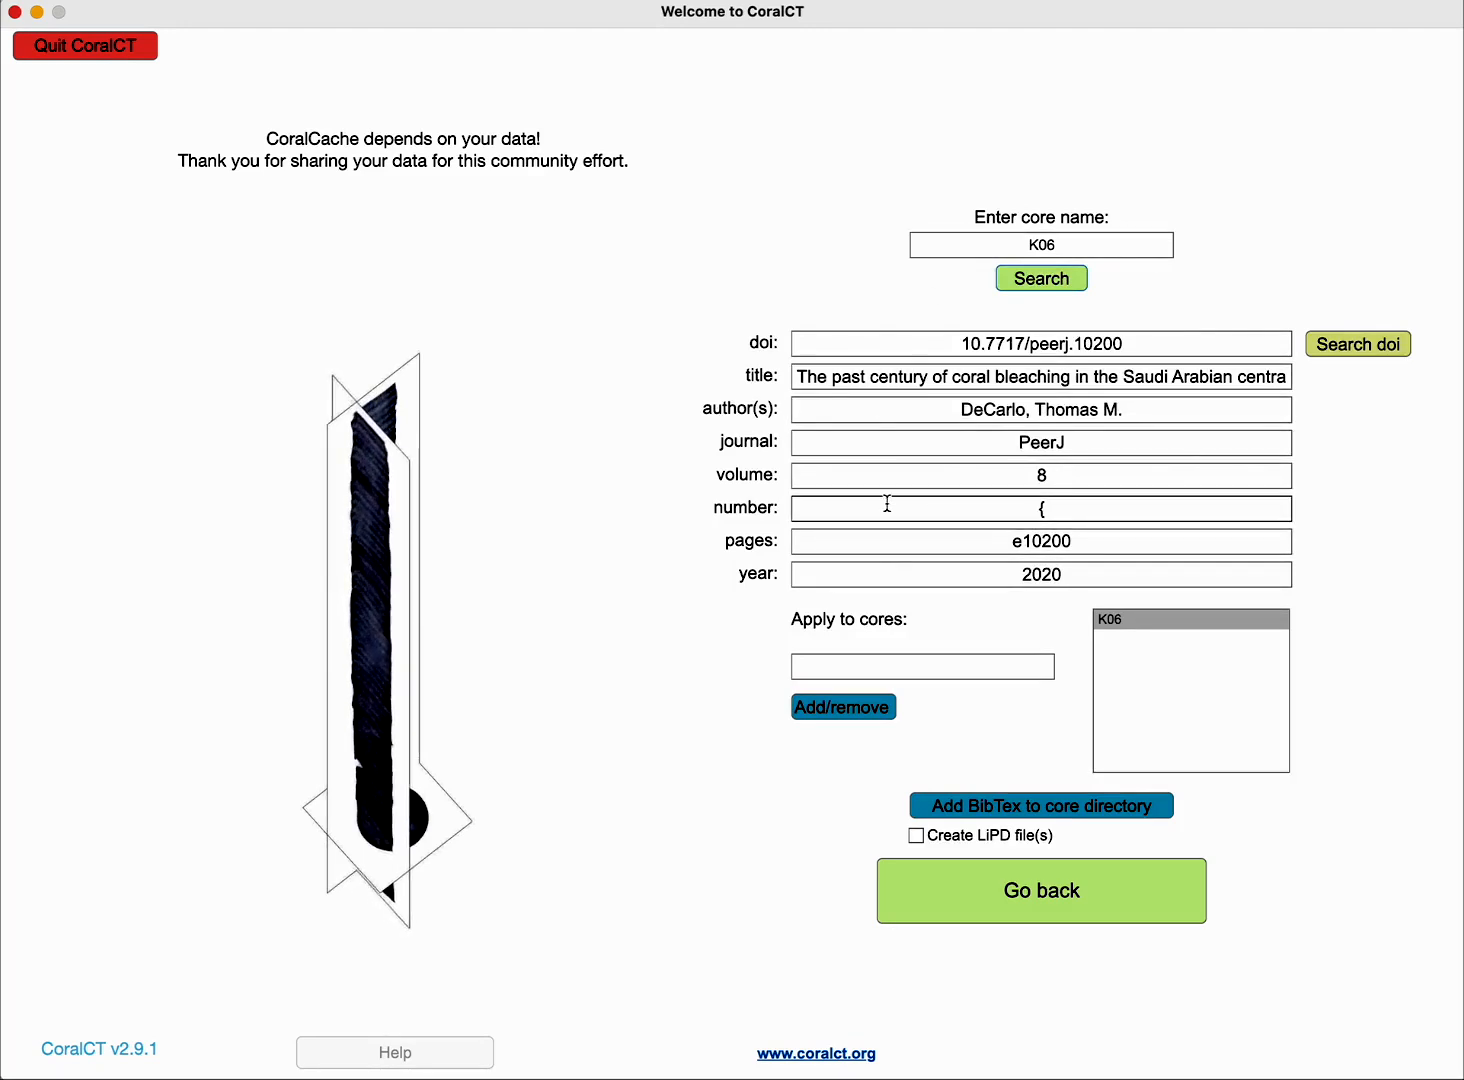
# Clear core K06's number field and look up the citation info of core K07.
pyautogui.click(1089, 510)
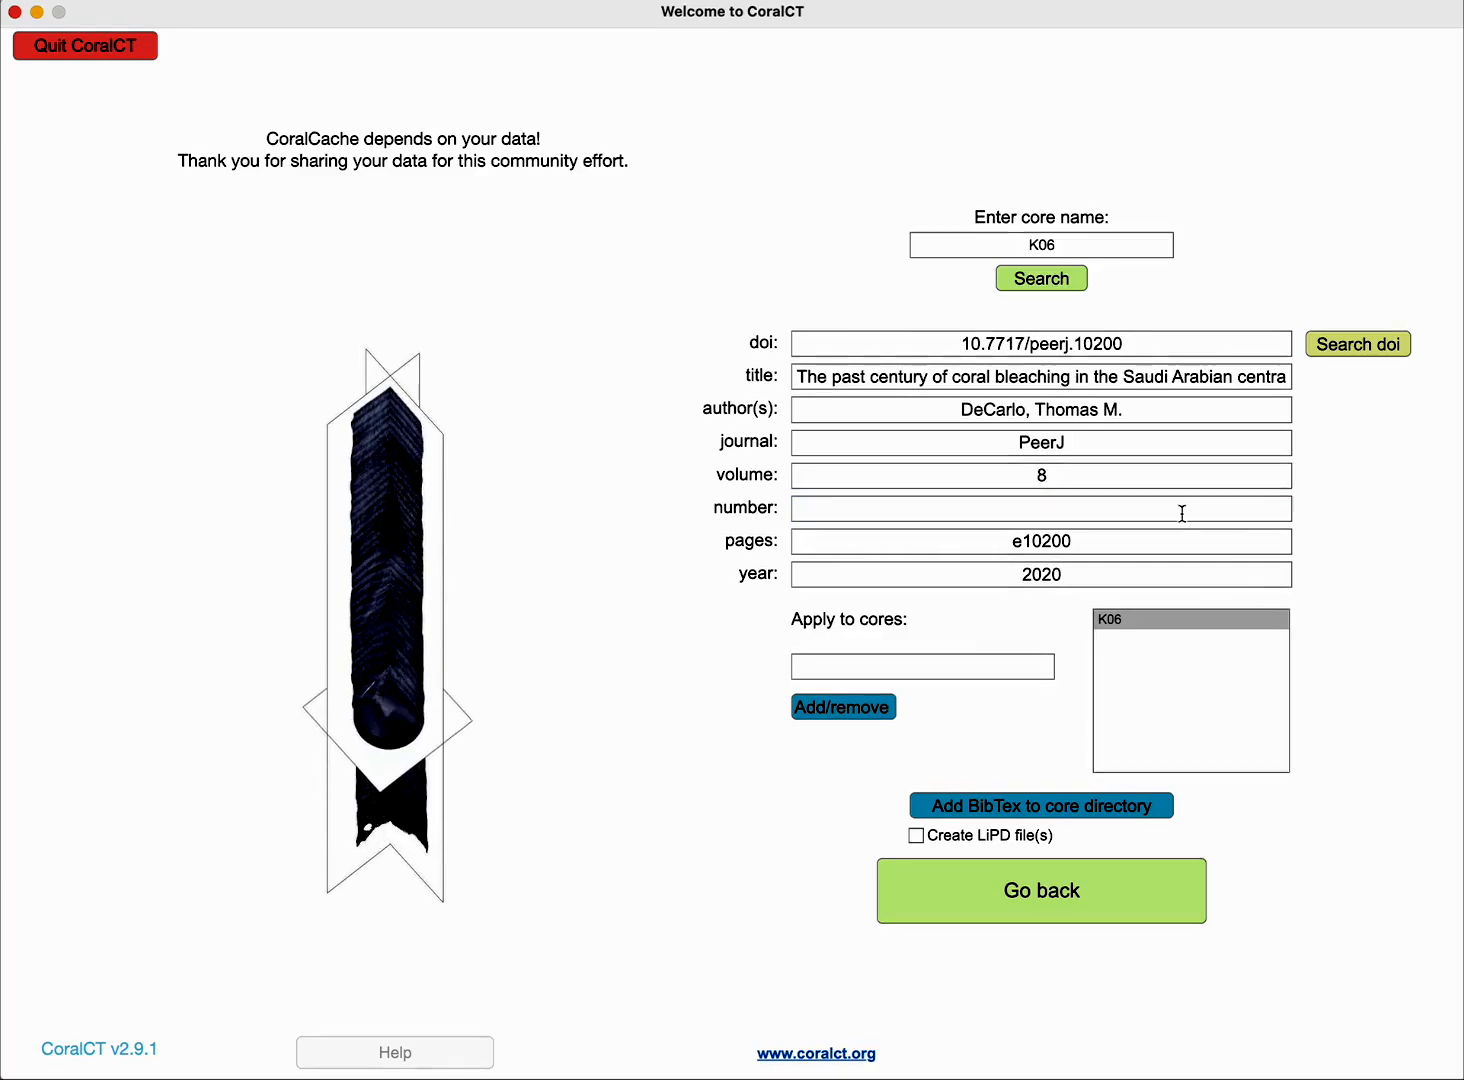
pyautogui.click(1078, 244)
pyautogui.press('BackSpace')
pyautogui.write('7')
pyautogui.click(1066, 270)
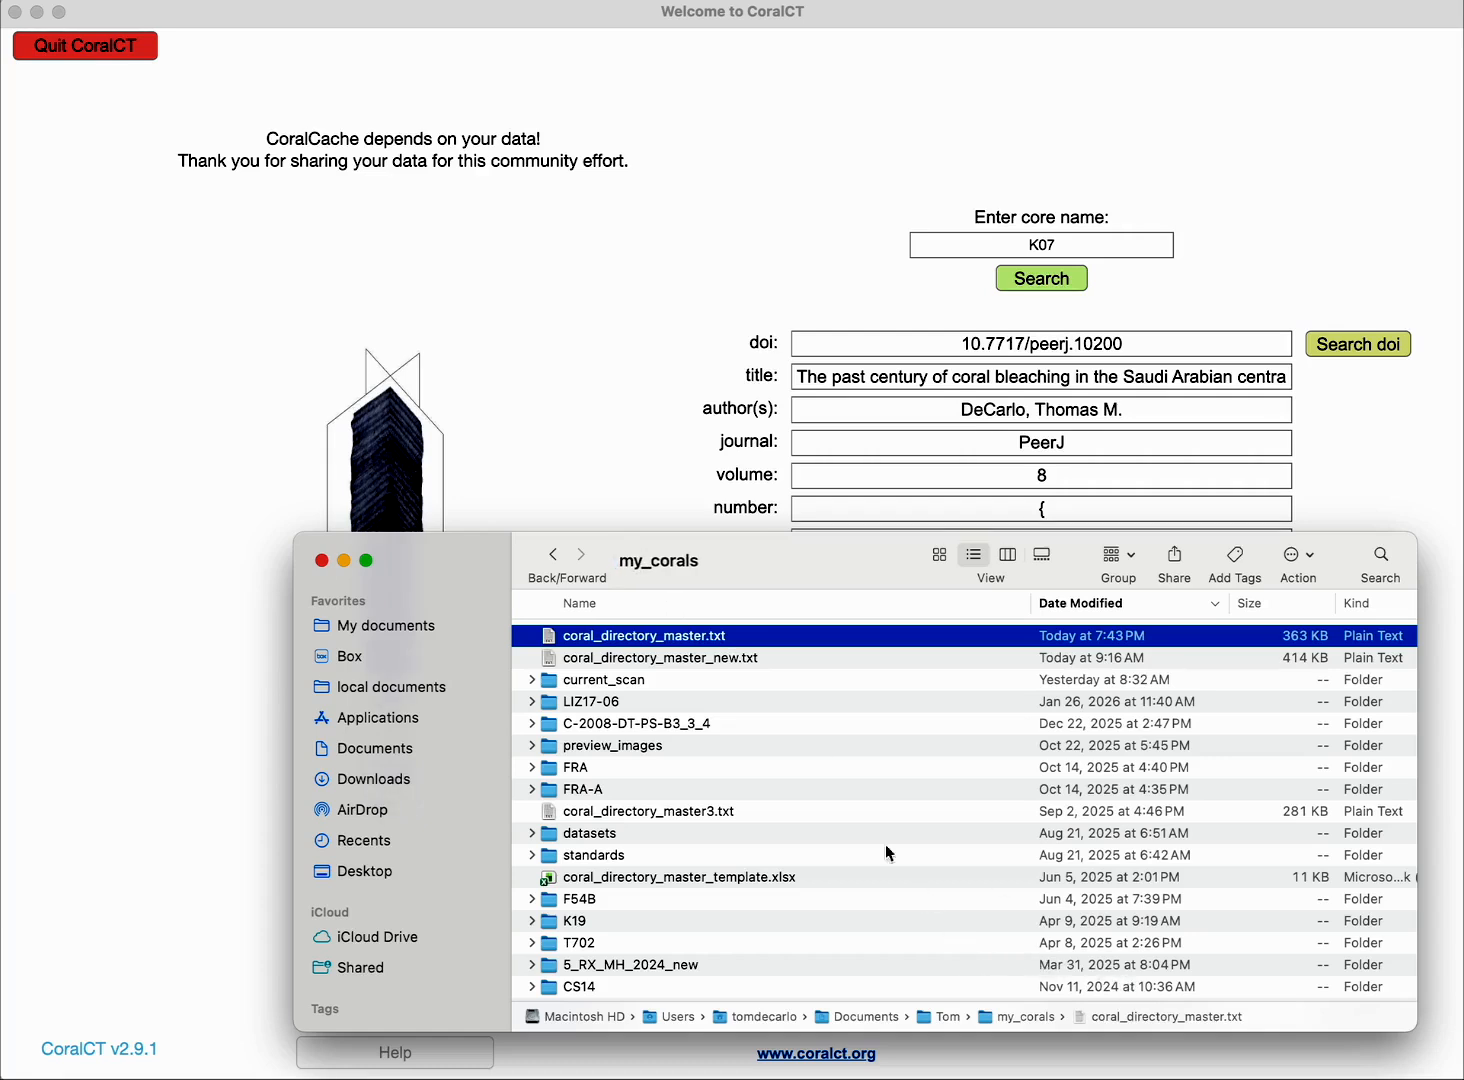
# Switch to Finder and open coral_directory_master.txt from the my_corals folder in Microsoft Excel.
pyautogui.rightClick(665, 640)
pyautogui.click(649, 636)
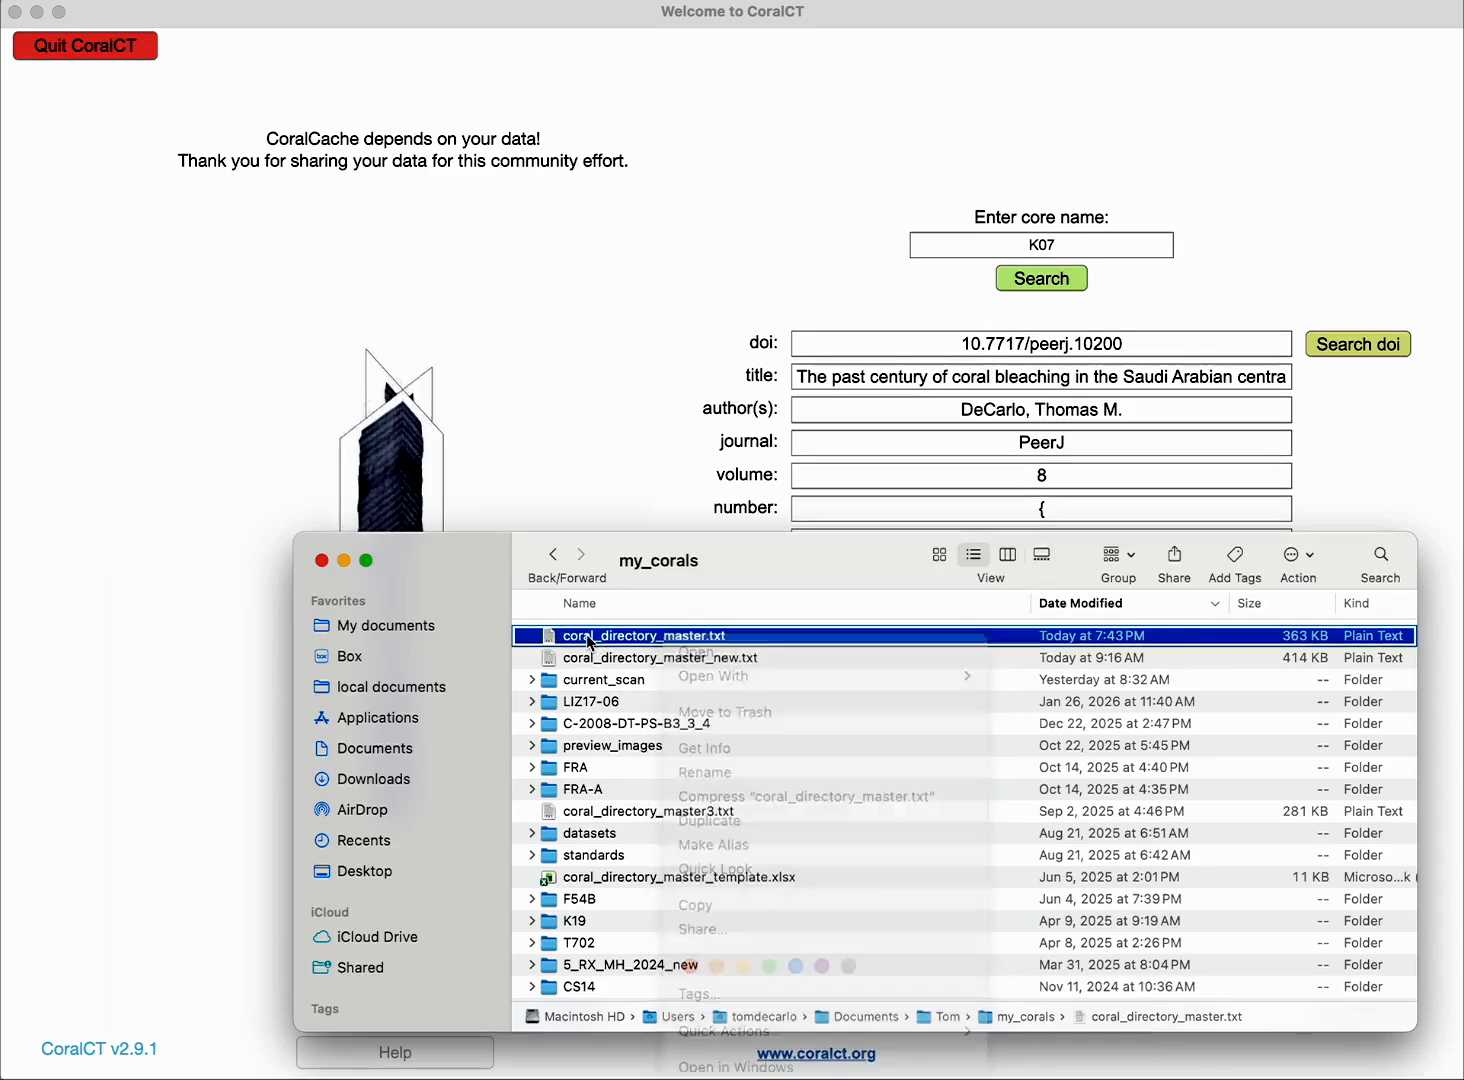
pyautogui.rightClick(623, 648)
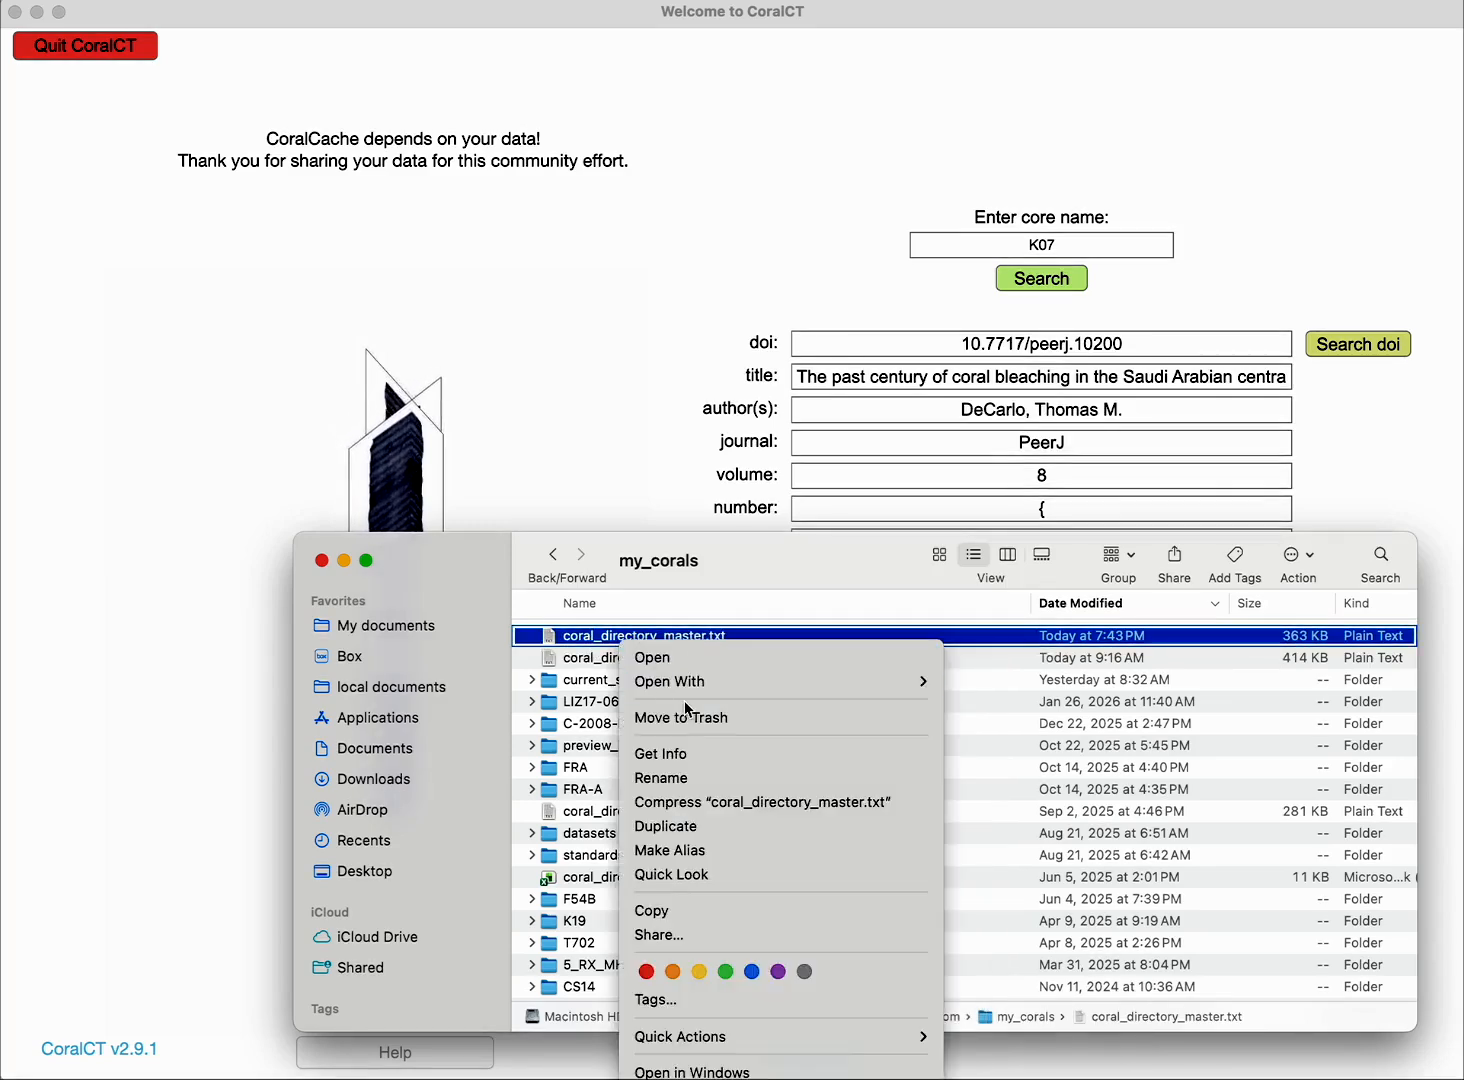
pyautogui.moveTo(716, 686)
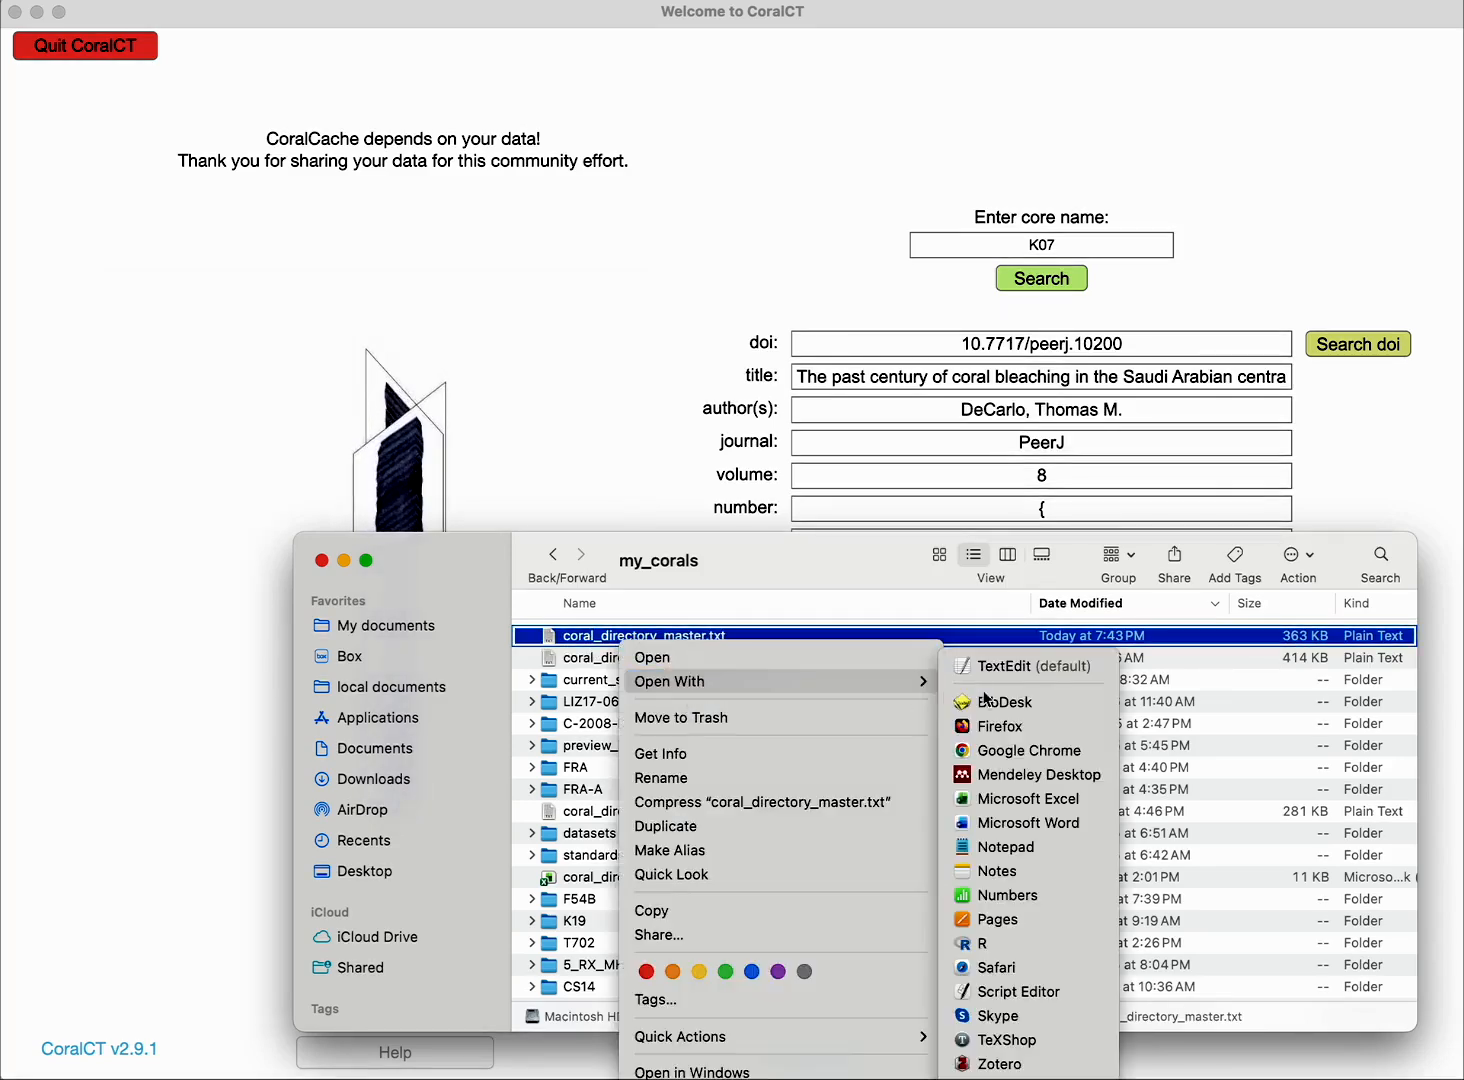
pyautogui.click(1036, 800)
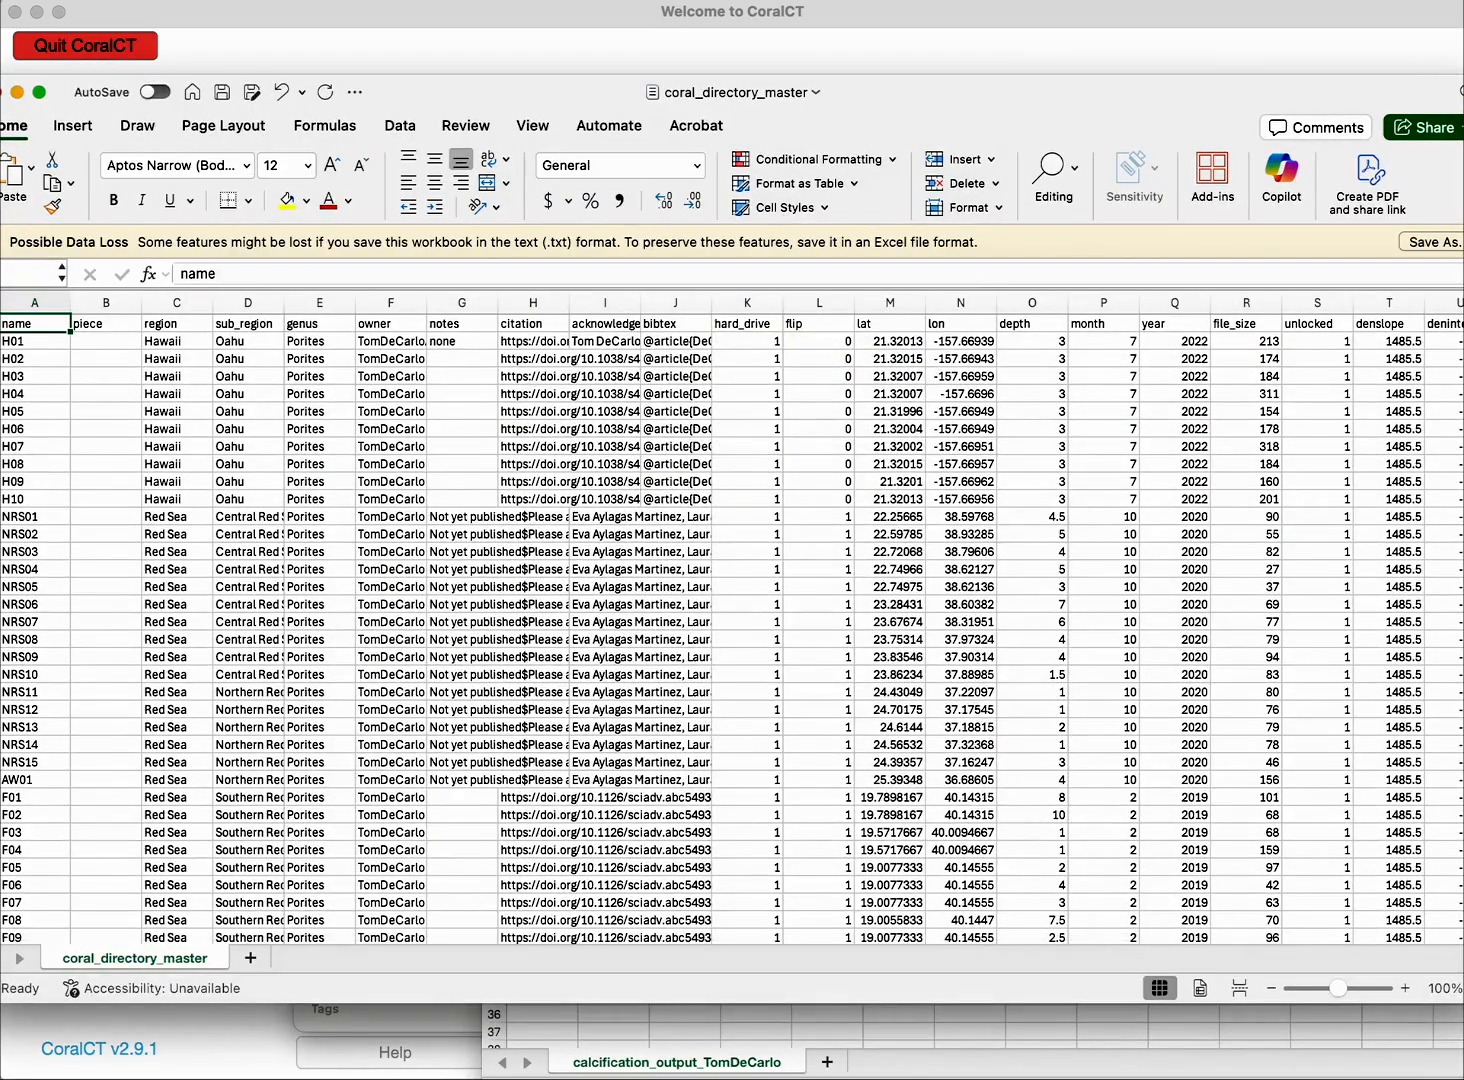
# Find core K06 in the worksheet and examine its bibtex entry from beginning to end.
pyautogui.click(38, 92)
pyautogui.scroll(-2, 390, 471)
pyautogui.scroll(-20, 390, 471)
pyautogui.scroll(-10, 390, 471)
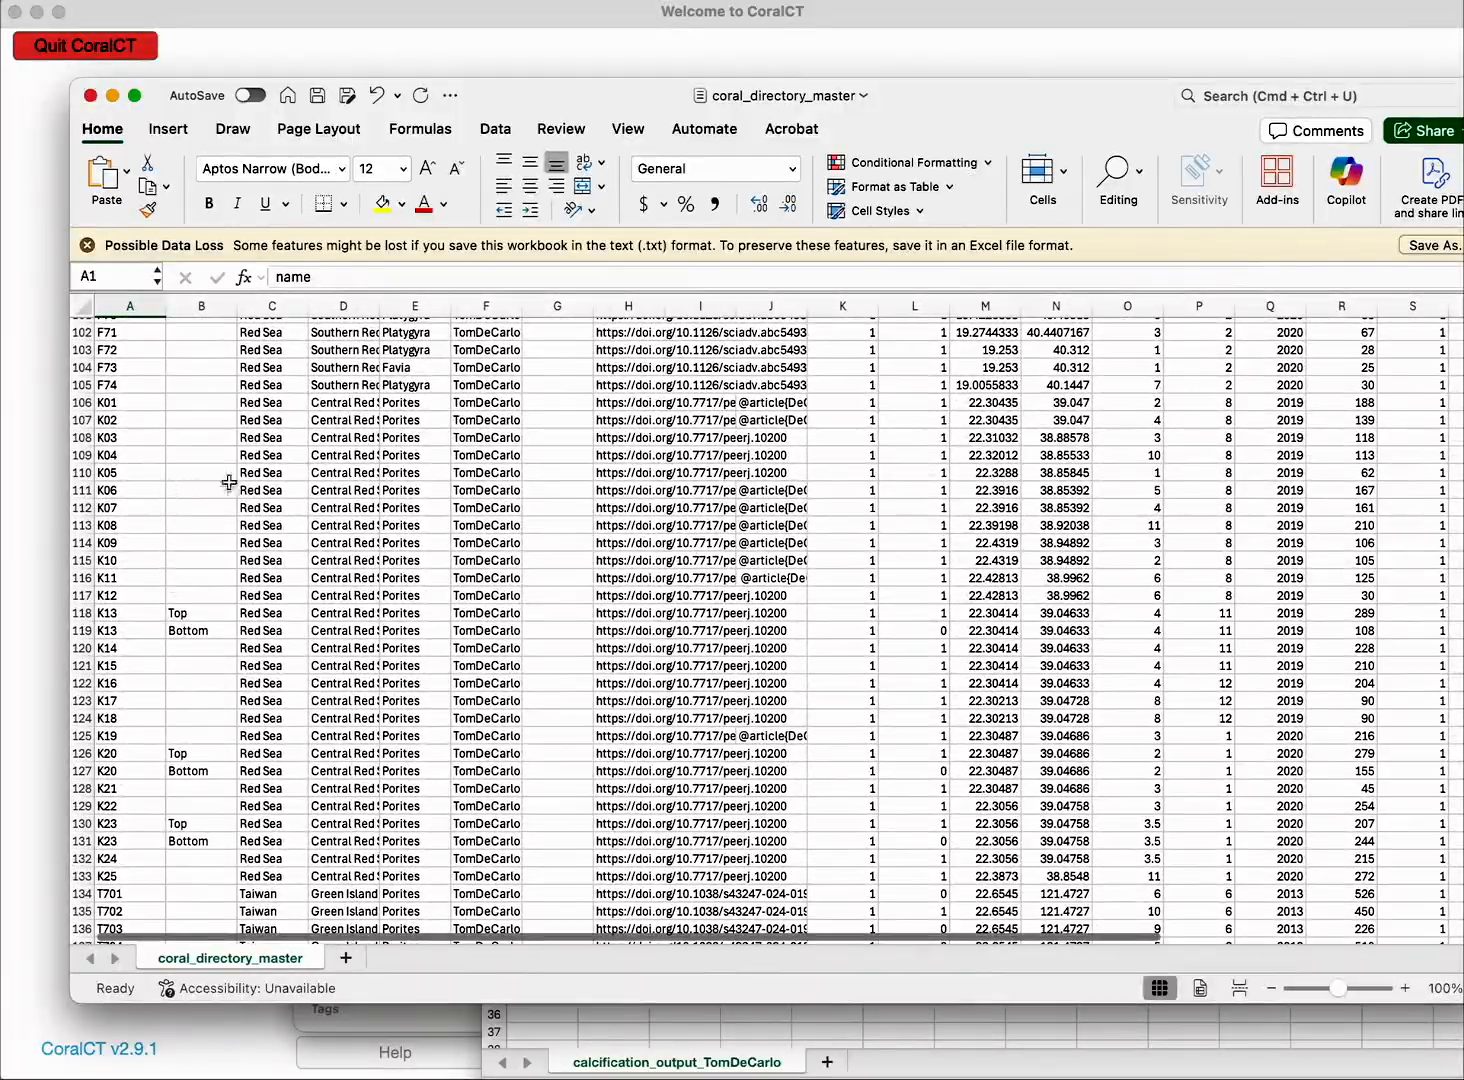
pyautogui.click(133, 493)
pyautogui.click(783, 494)
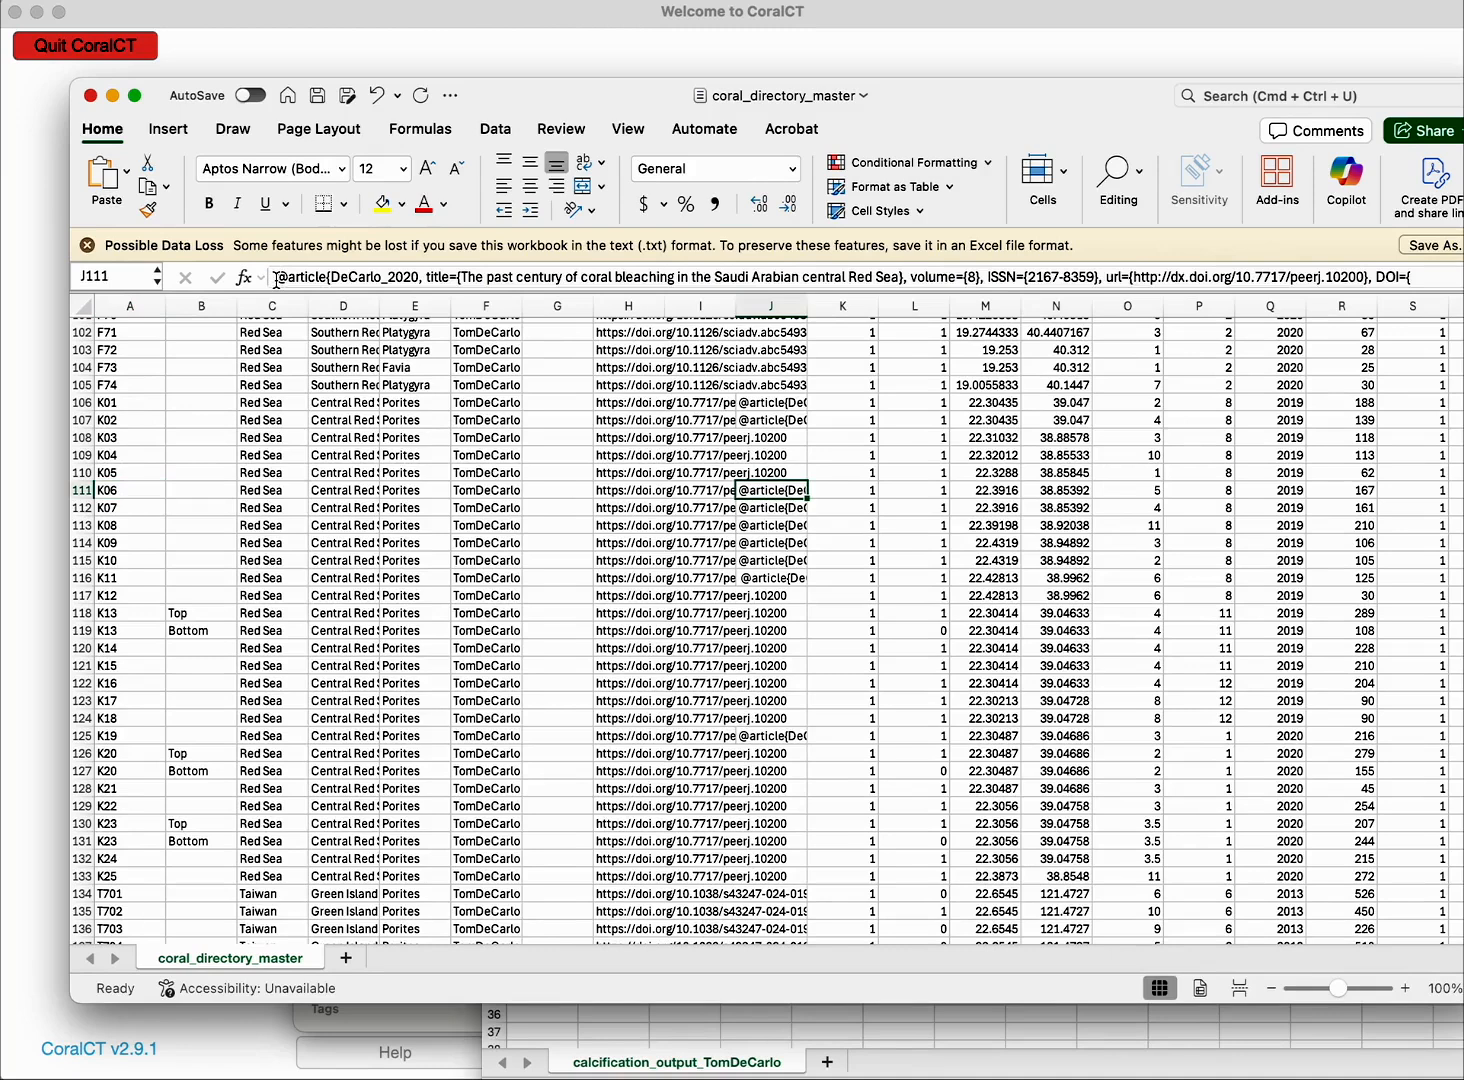
pyautogui.moveTo(277, 280); pyautogui.dragTo(1221, 285)
pyautogui.click(1208, 280)
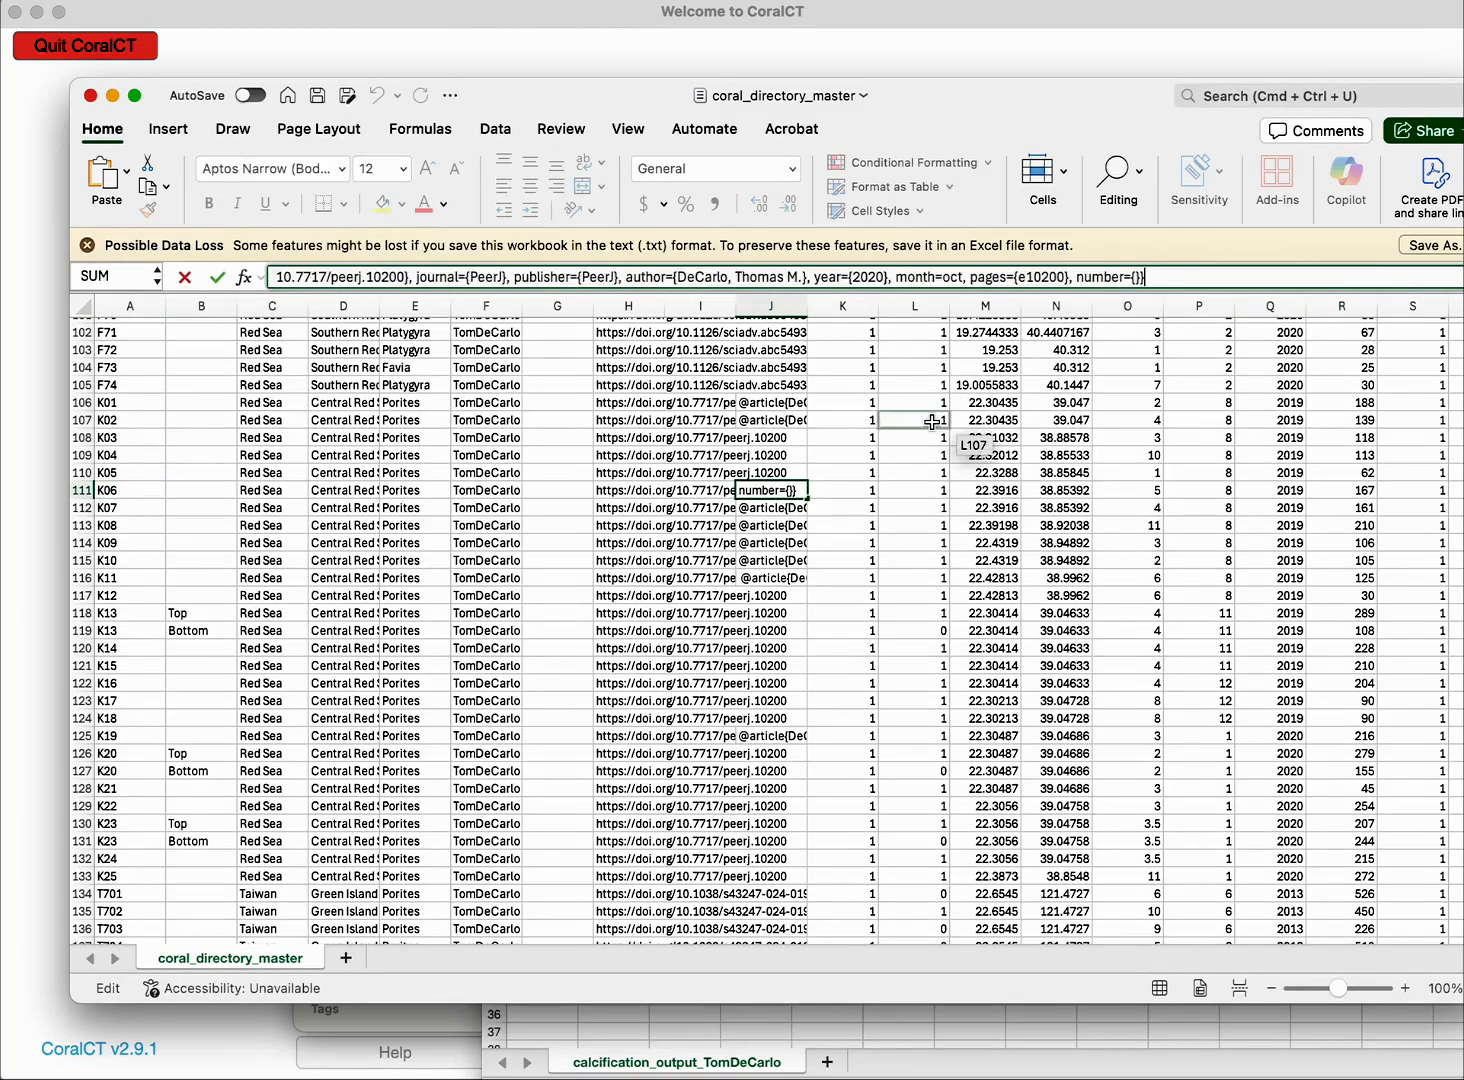
pyautogui.scroll(-1, 932, 422)
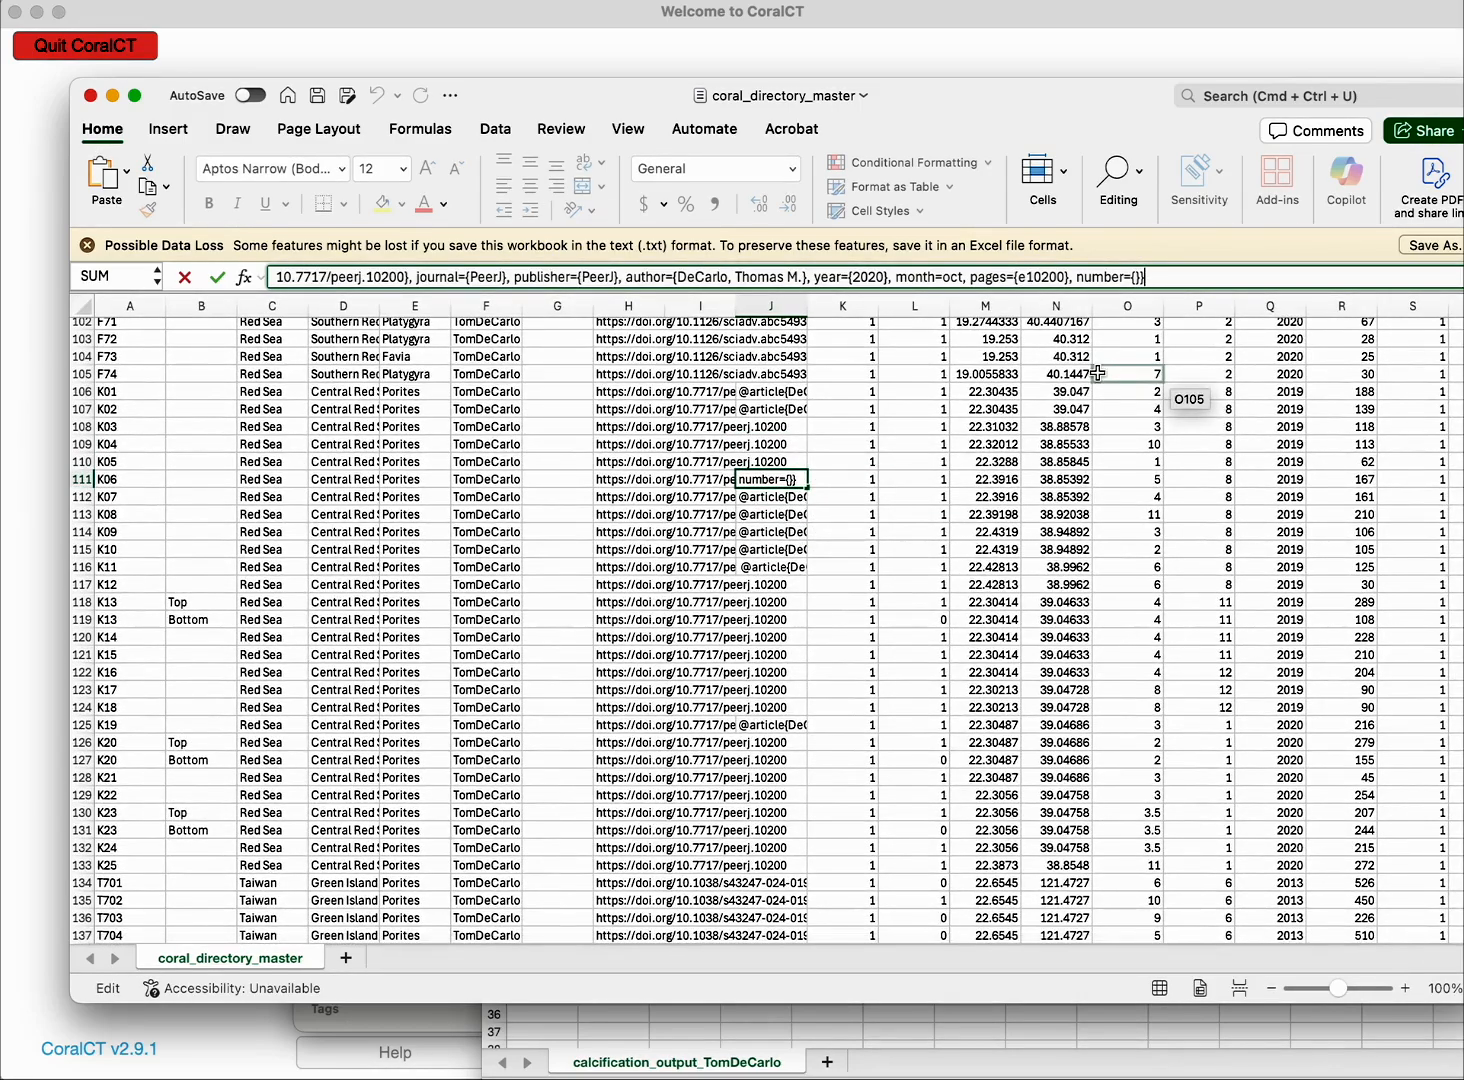
pyautogui.press('Return')
pyautogui.click(732, 402)
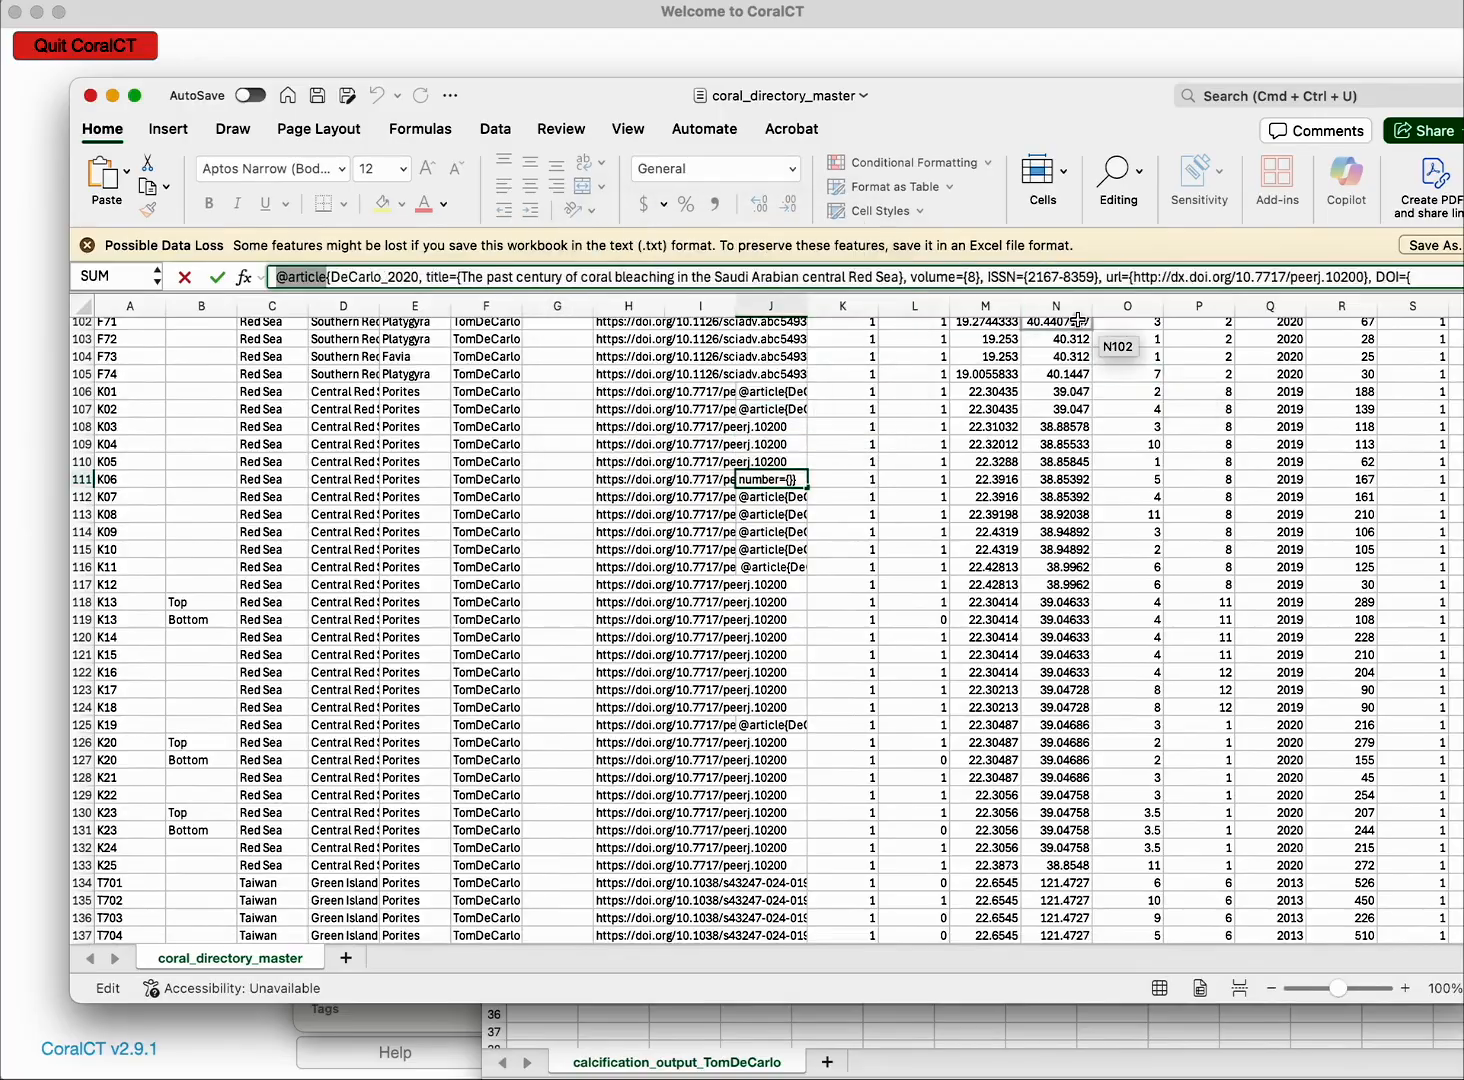
pyautogui.scroll(20, 725, 323)
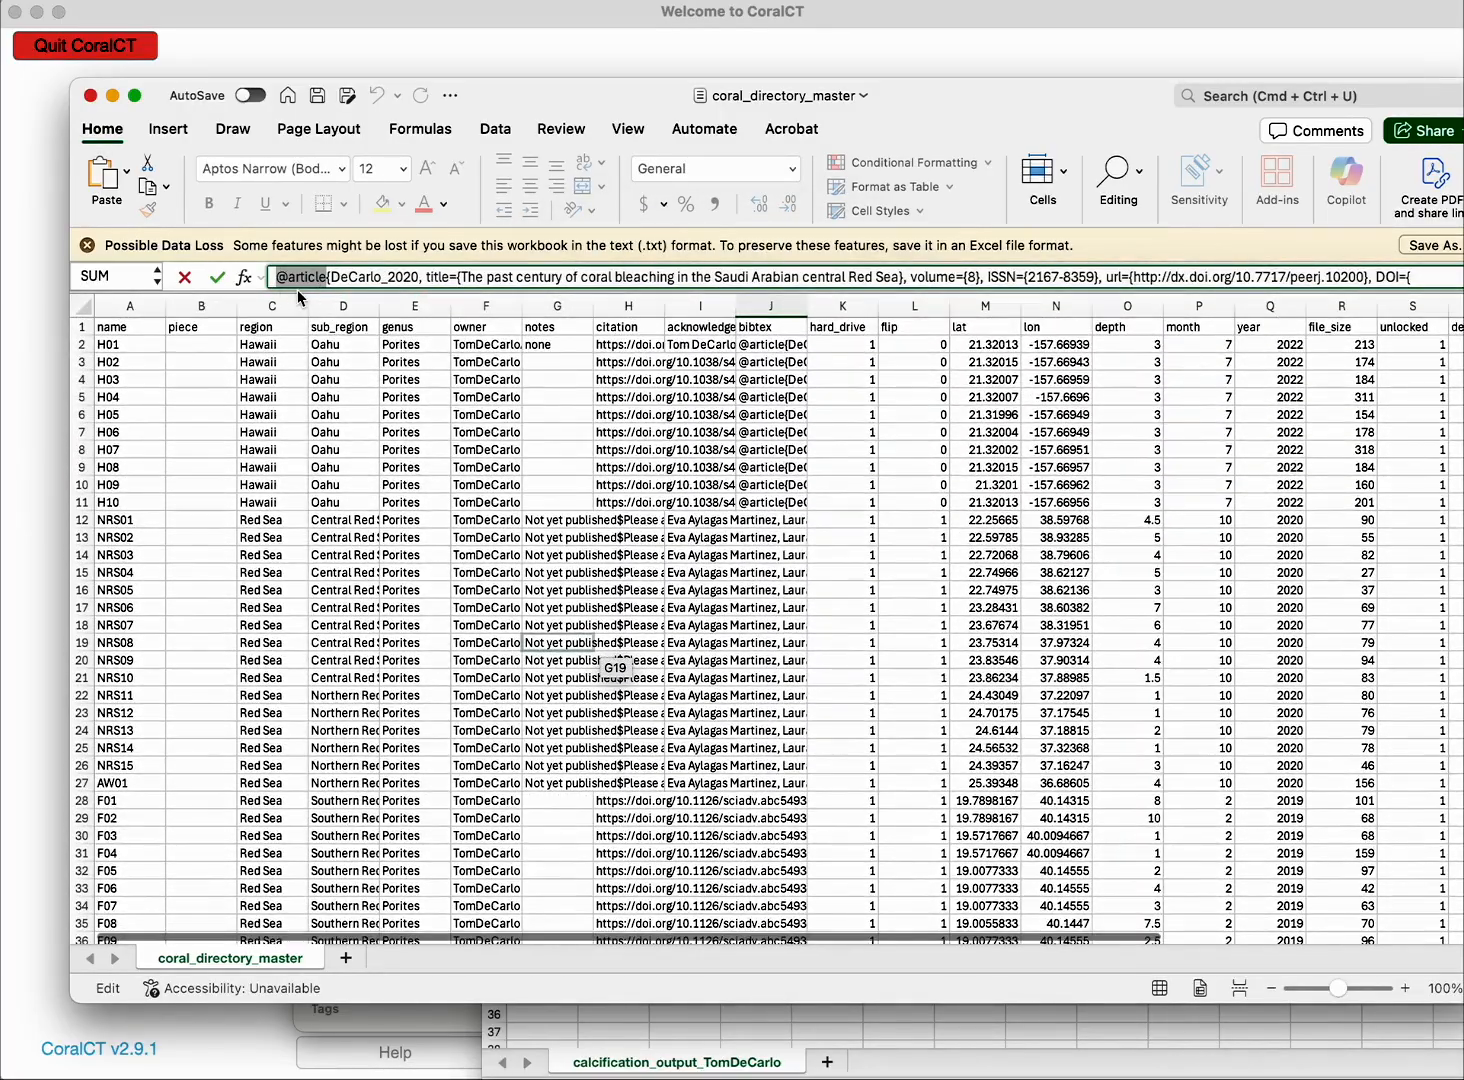
pyautogui.write('=')
pyautogui.click(778, 497)
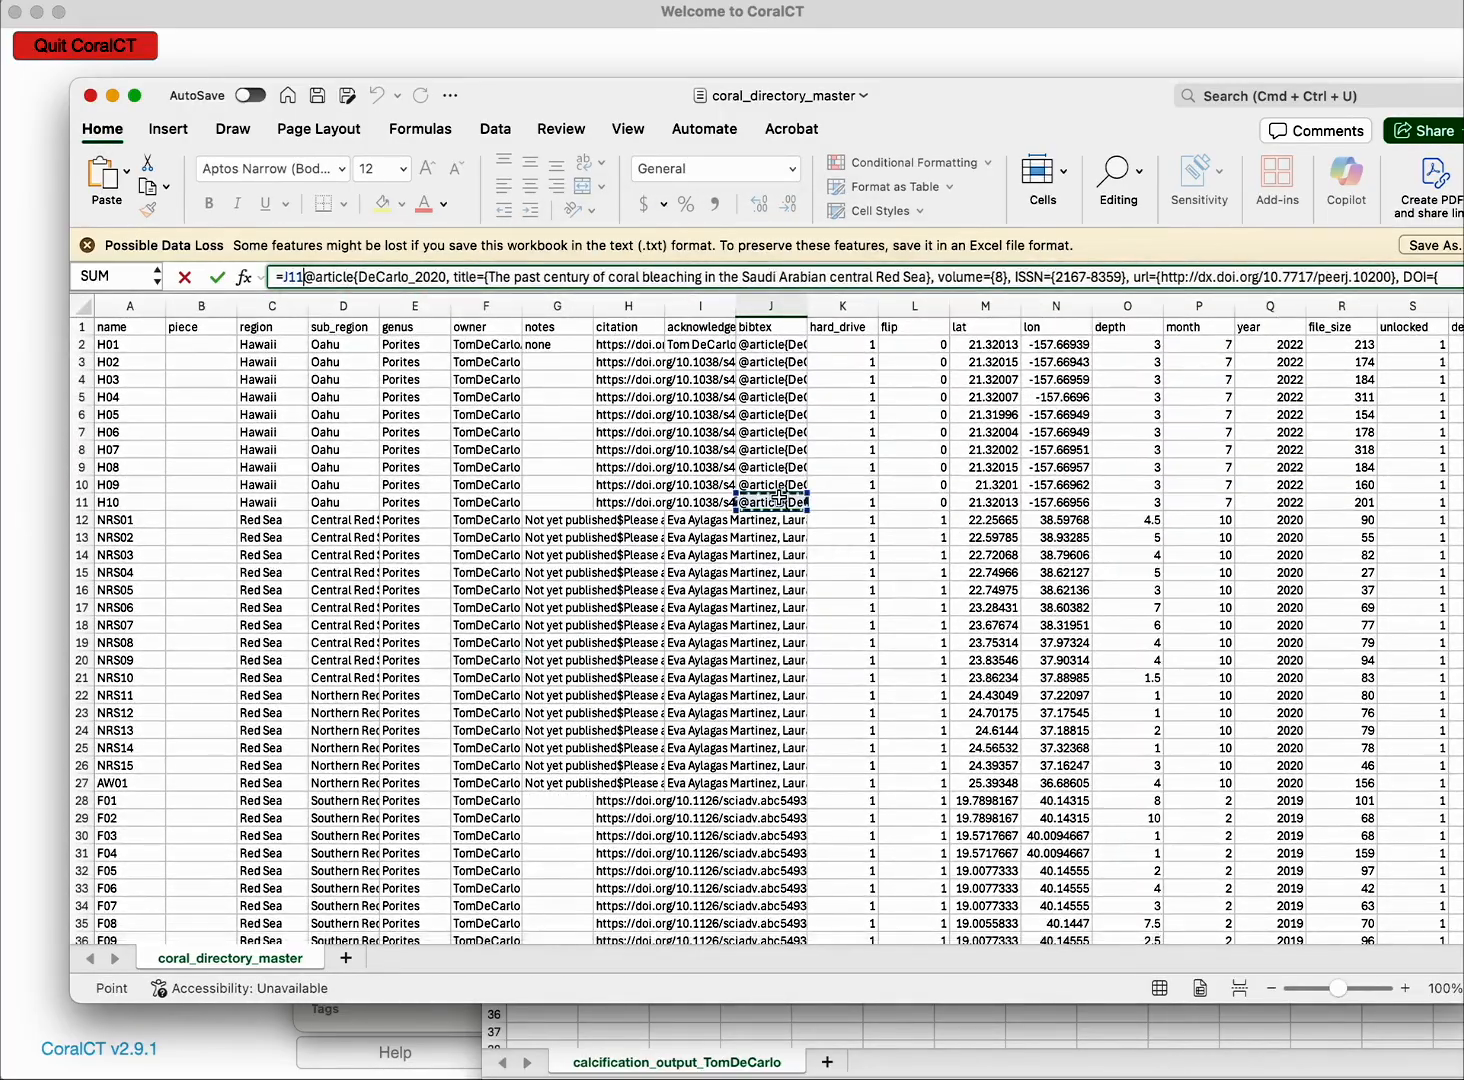
pyautogui.press('BackSpace')
pyautogui.press('BackSpace')
pyautogui.press('BackSpace')
pyautogui.press('BackSpace')
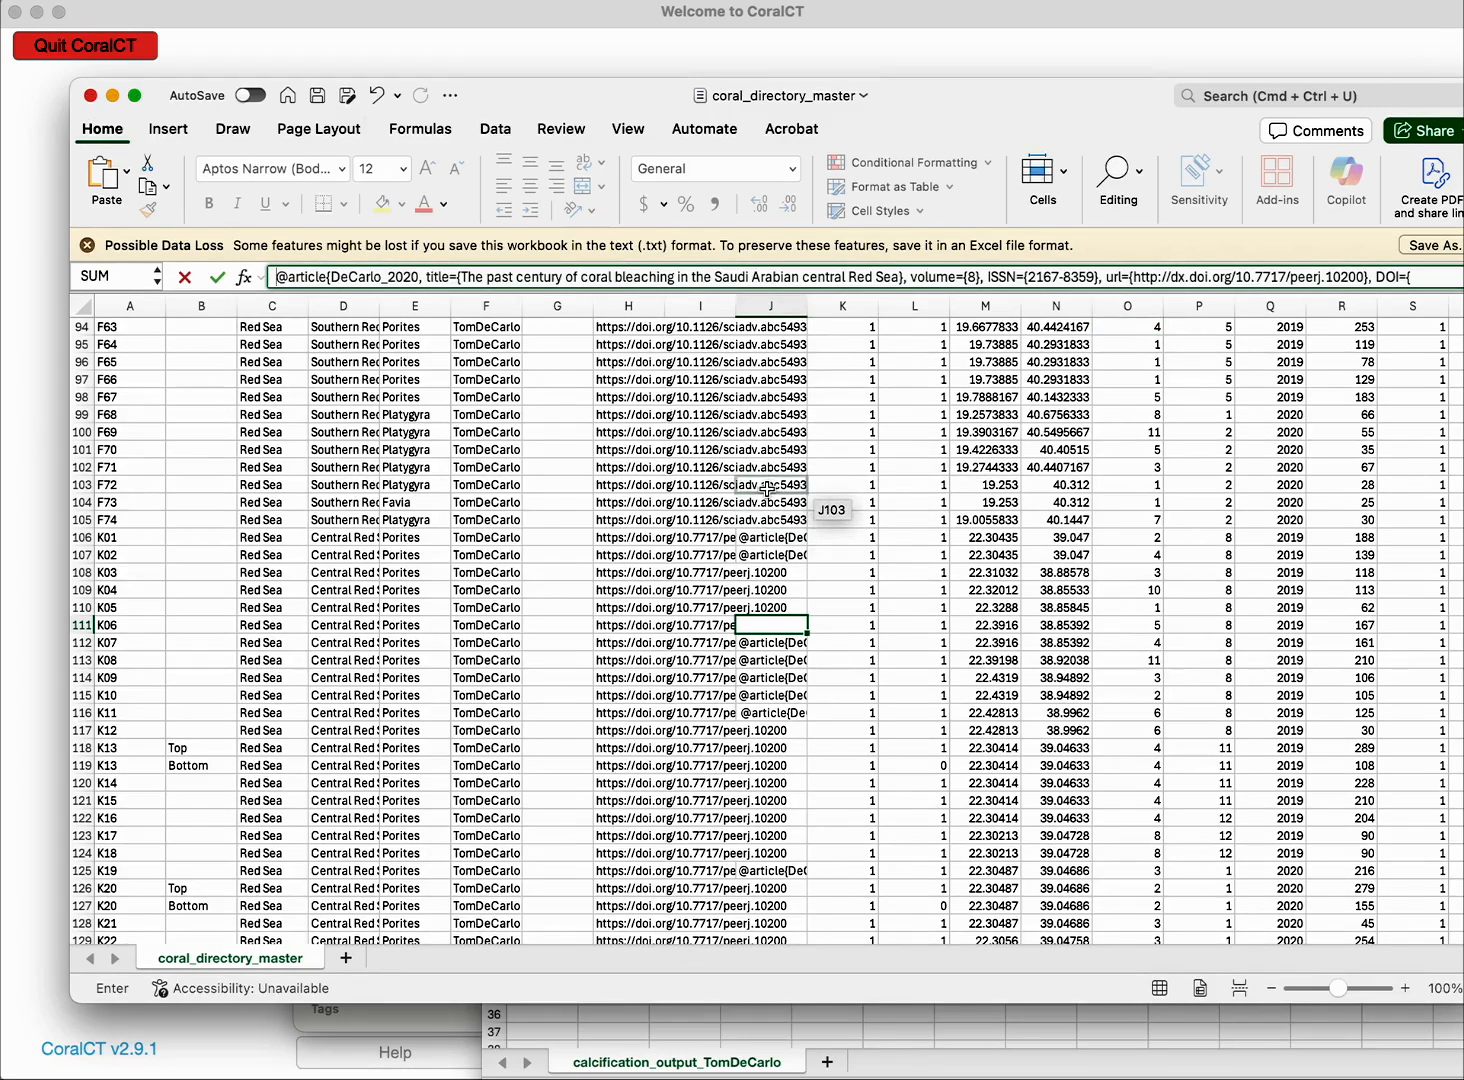
# Close the workbook, return to CoralCT, and add core K19's BibTeX to the core directory with LiPD file creation enabled.
pyautogui.click(90, 97)
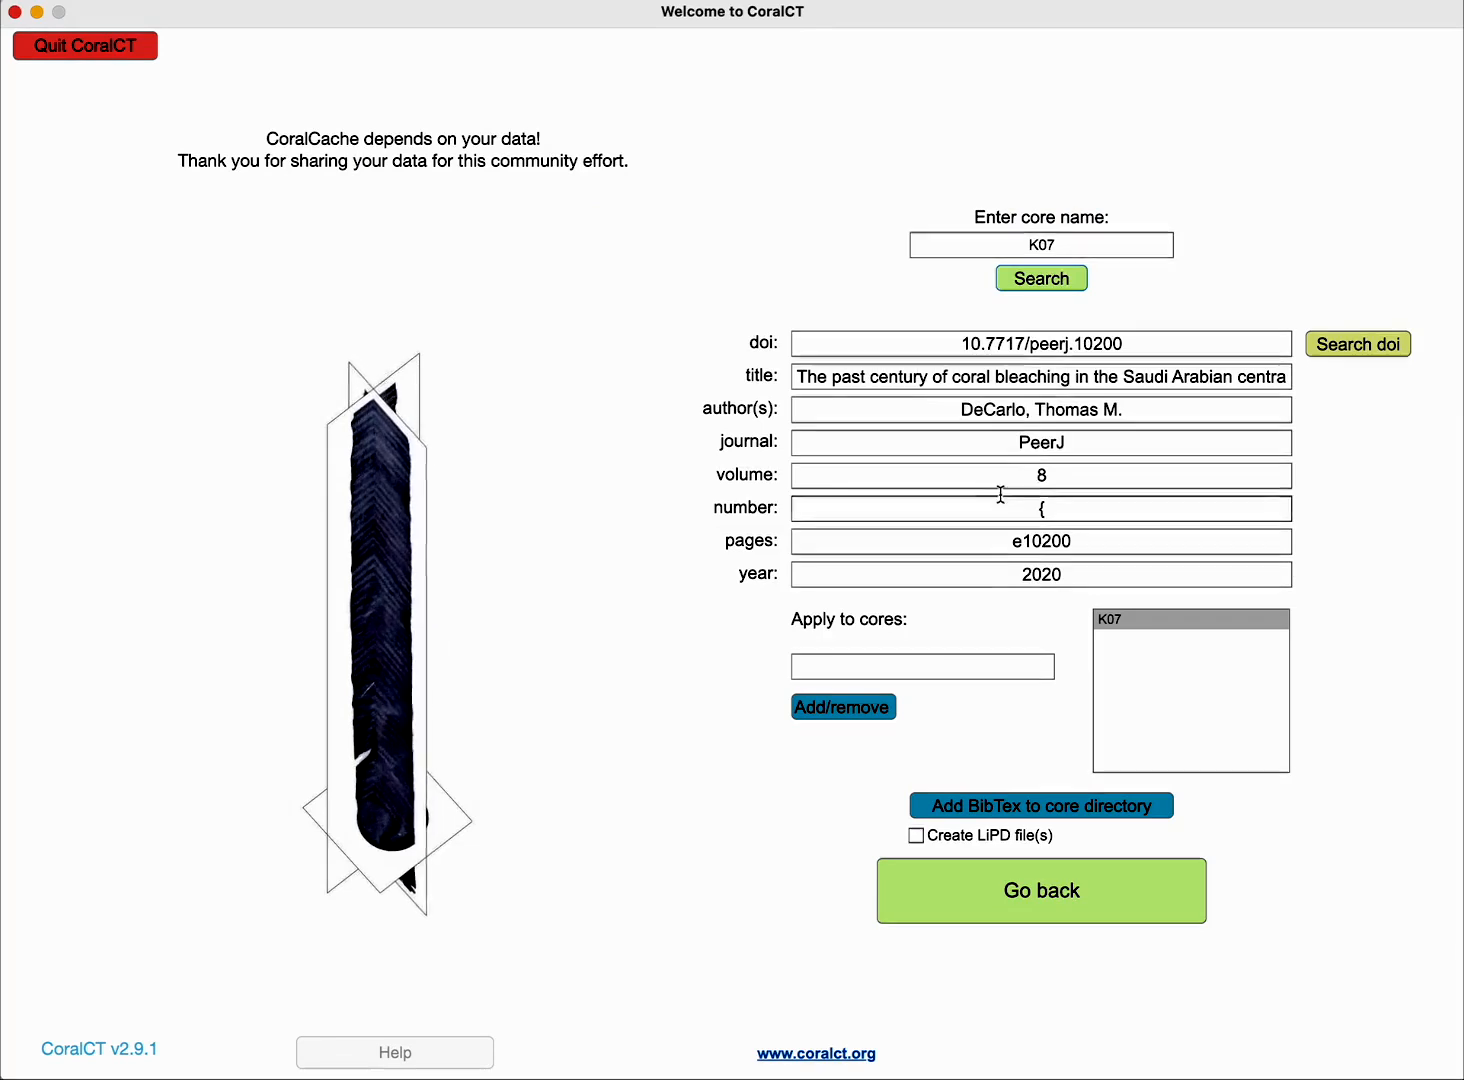
pyautogui.click(1112, 243)
pyautogui.write('19')
pyautogui.click(1035, 283)
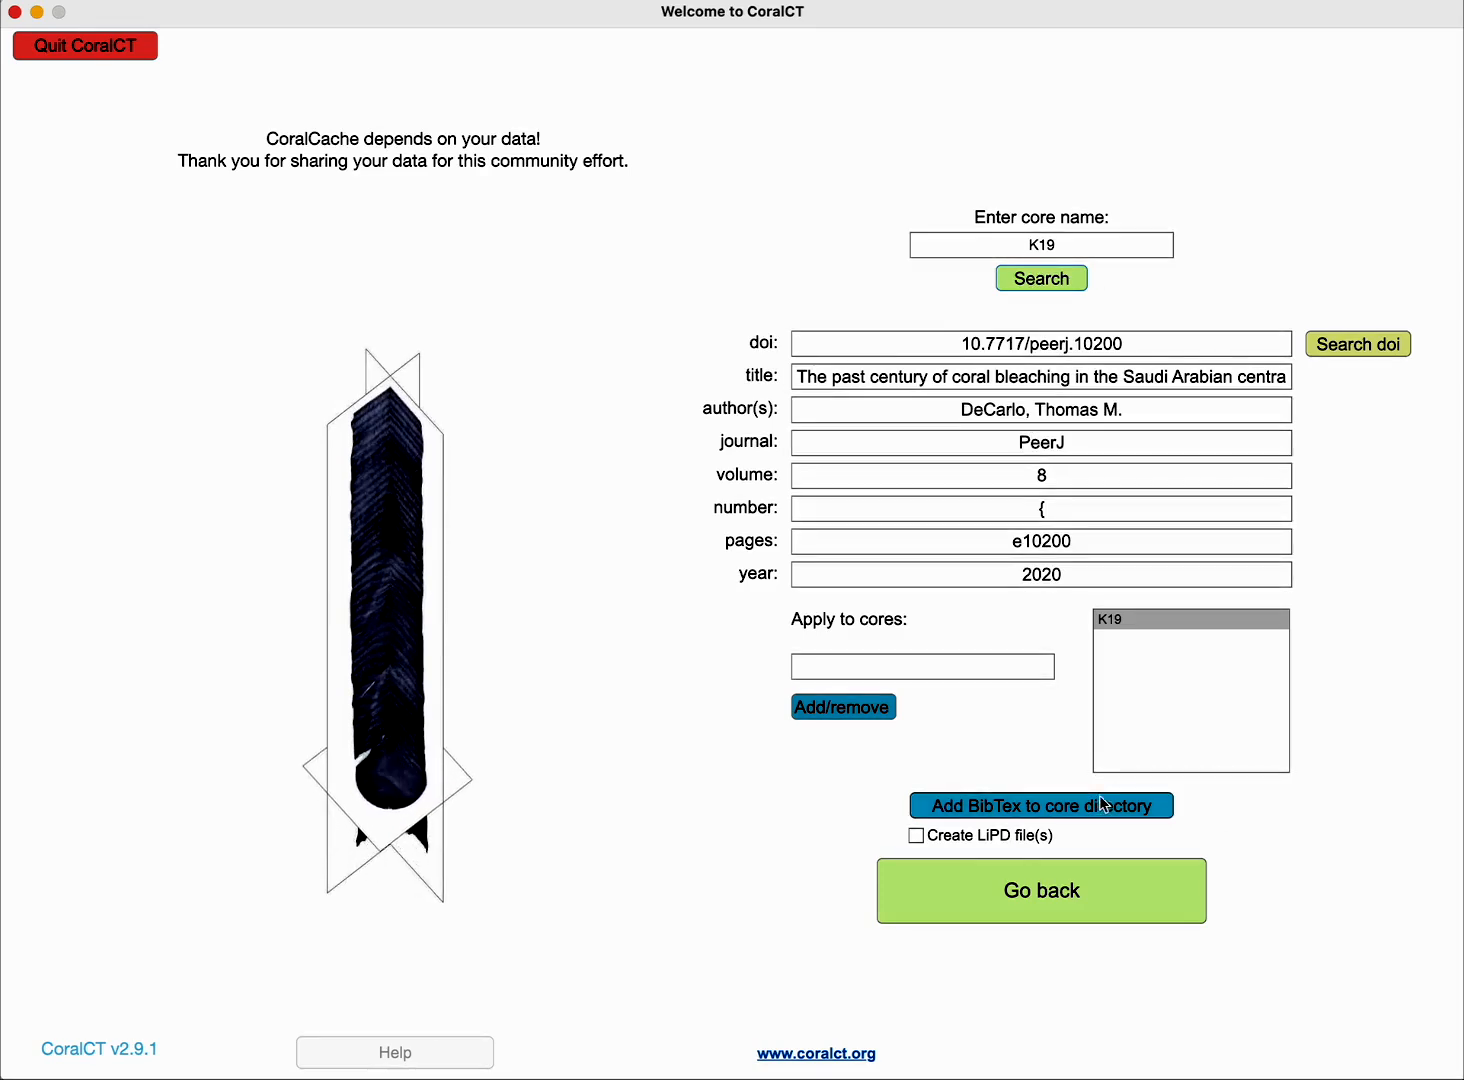
pyautogui.click(916, 836)
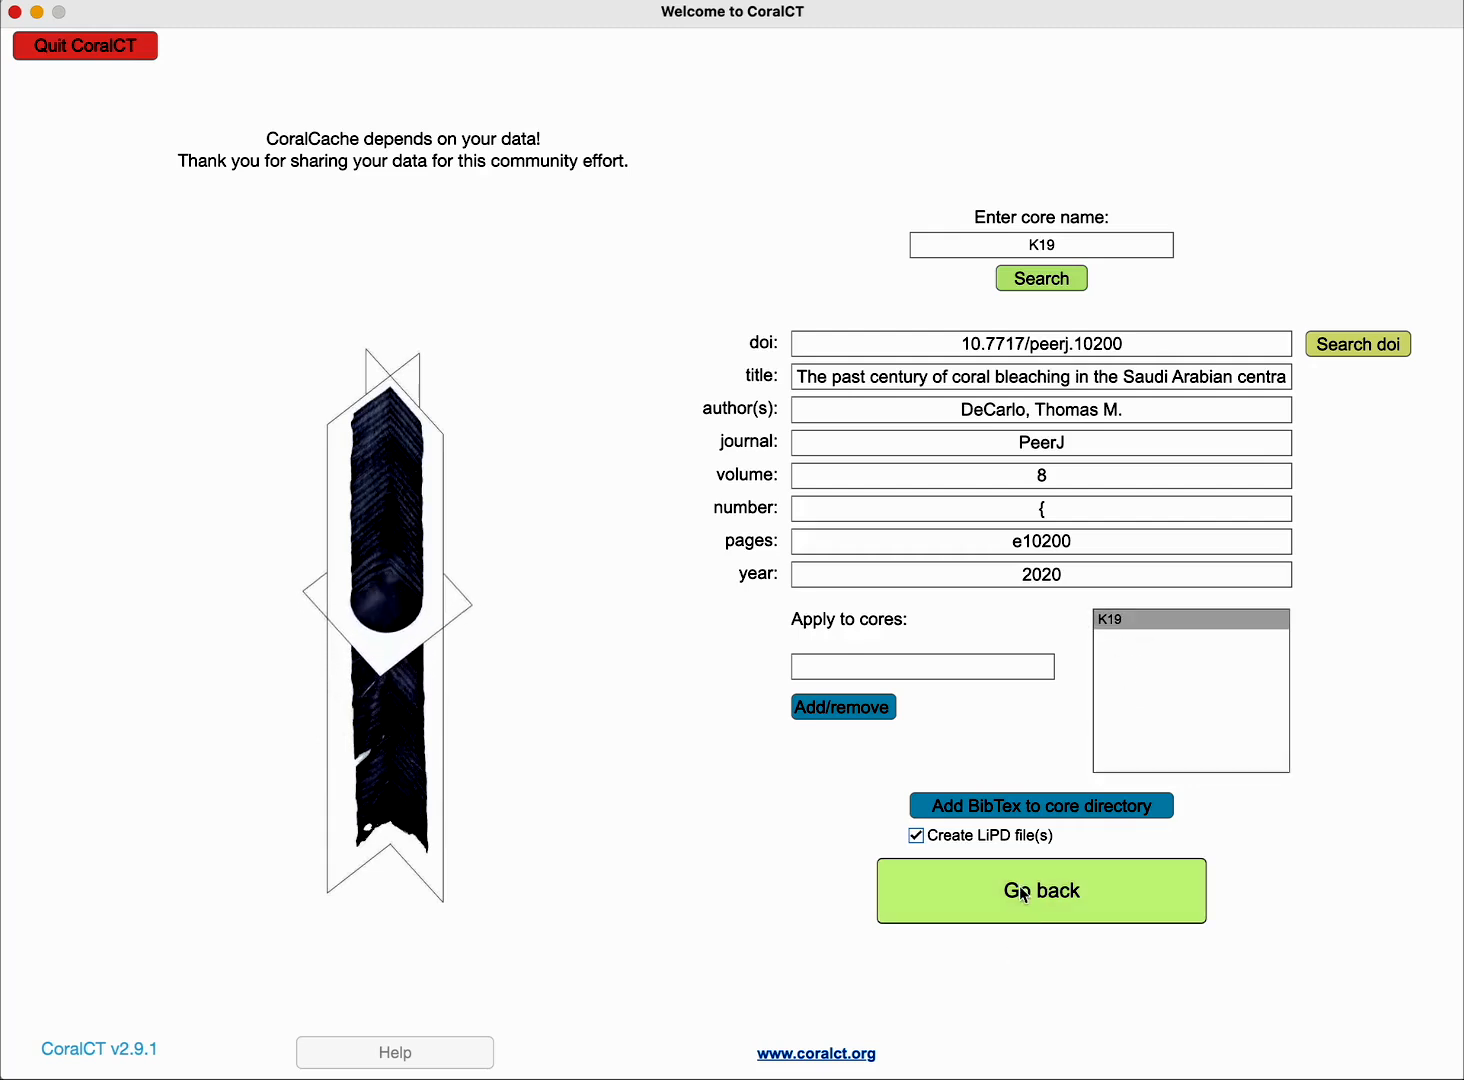
pyautogui.click(1020, 806)
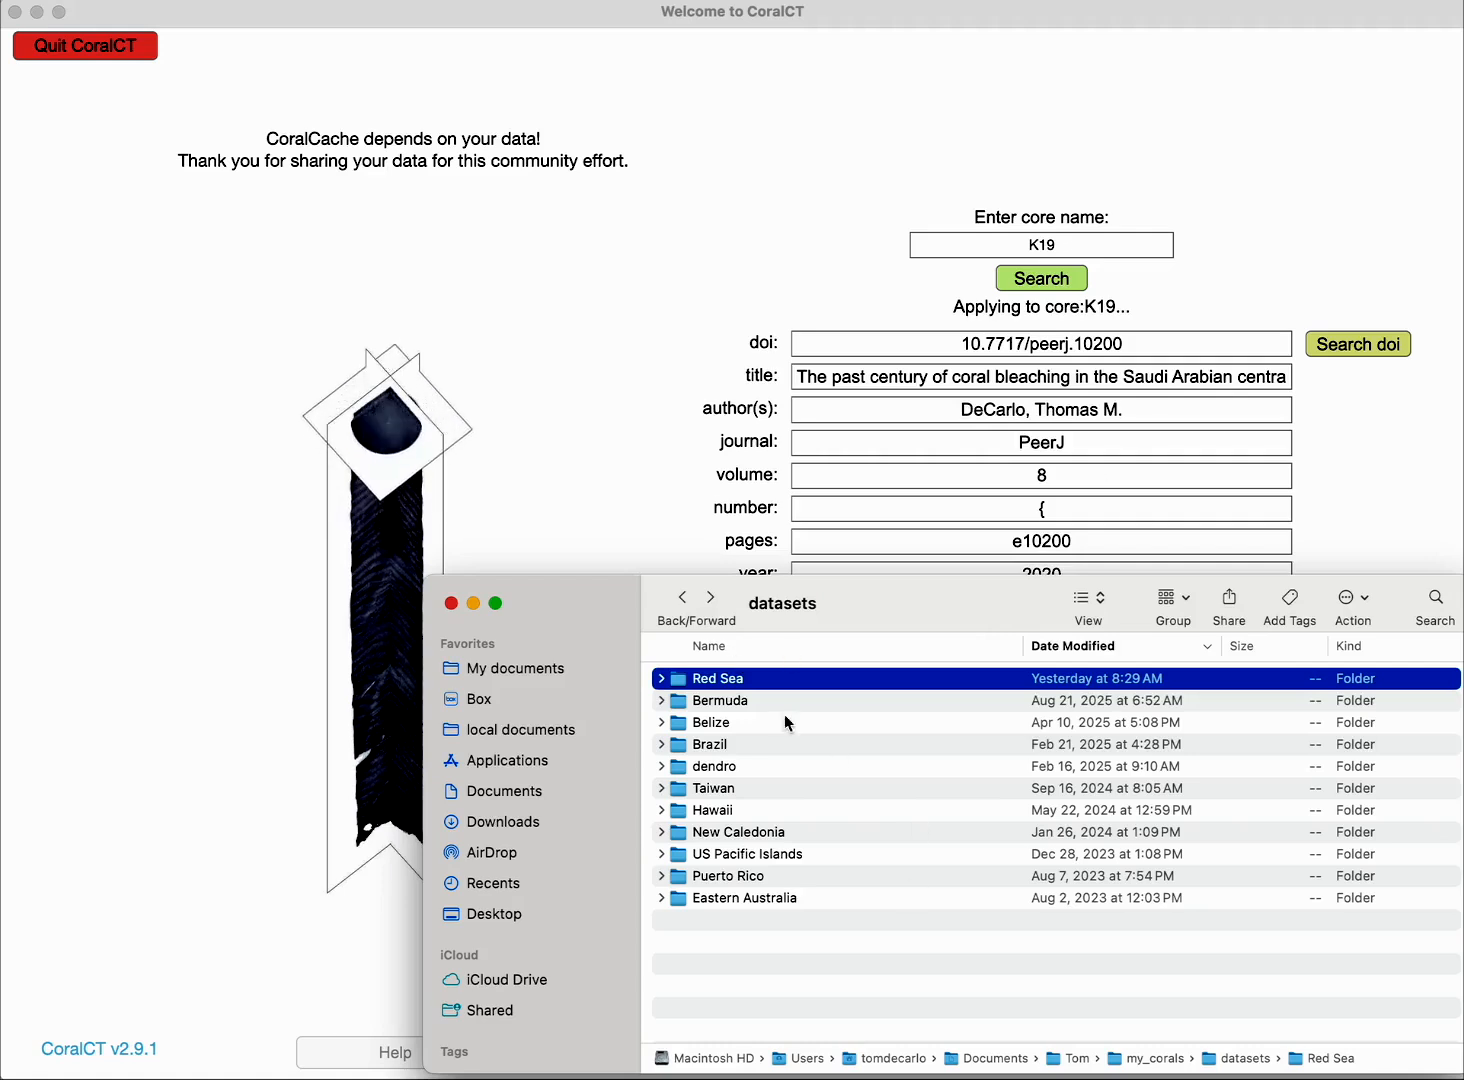
# Switch to Finder, view the Red Sea datasets folder, and trace its location through the my_corals and datasets folders.
pyautogui.doubleClick(727, 677)
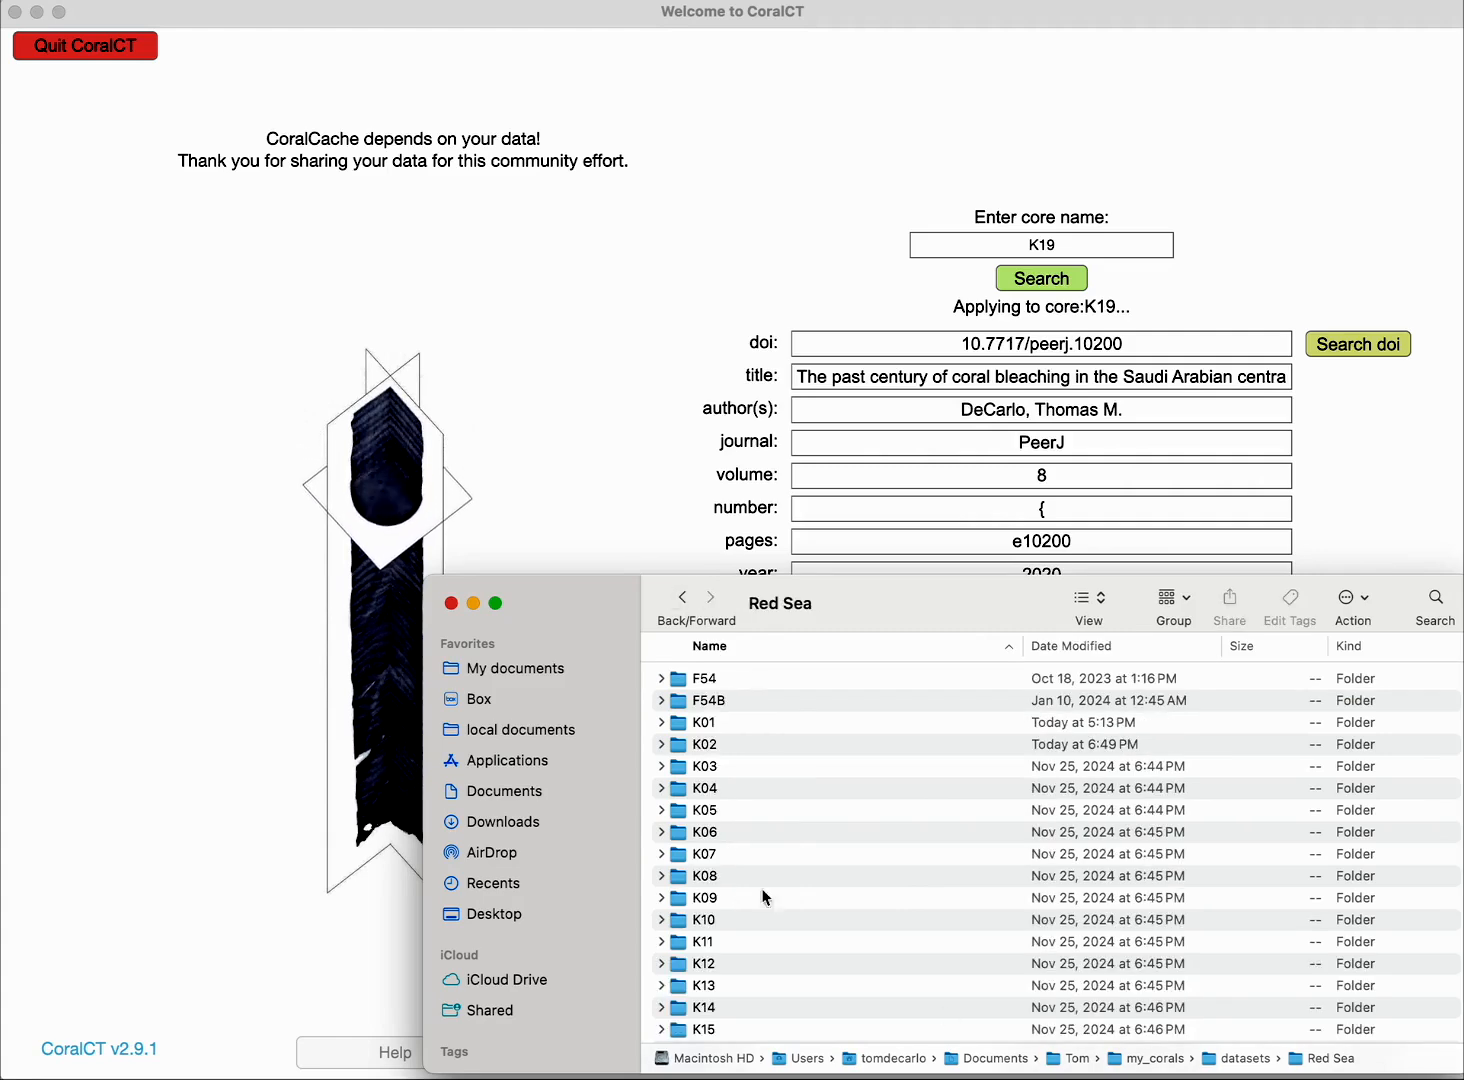
pyautogui.click(680, 598)
pyautogui.click(680, 600)
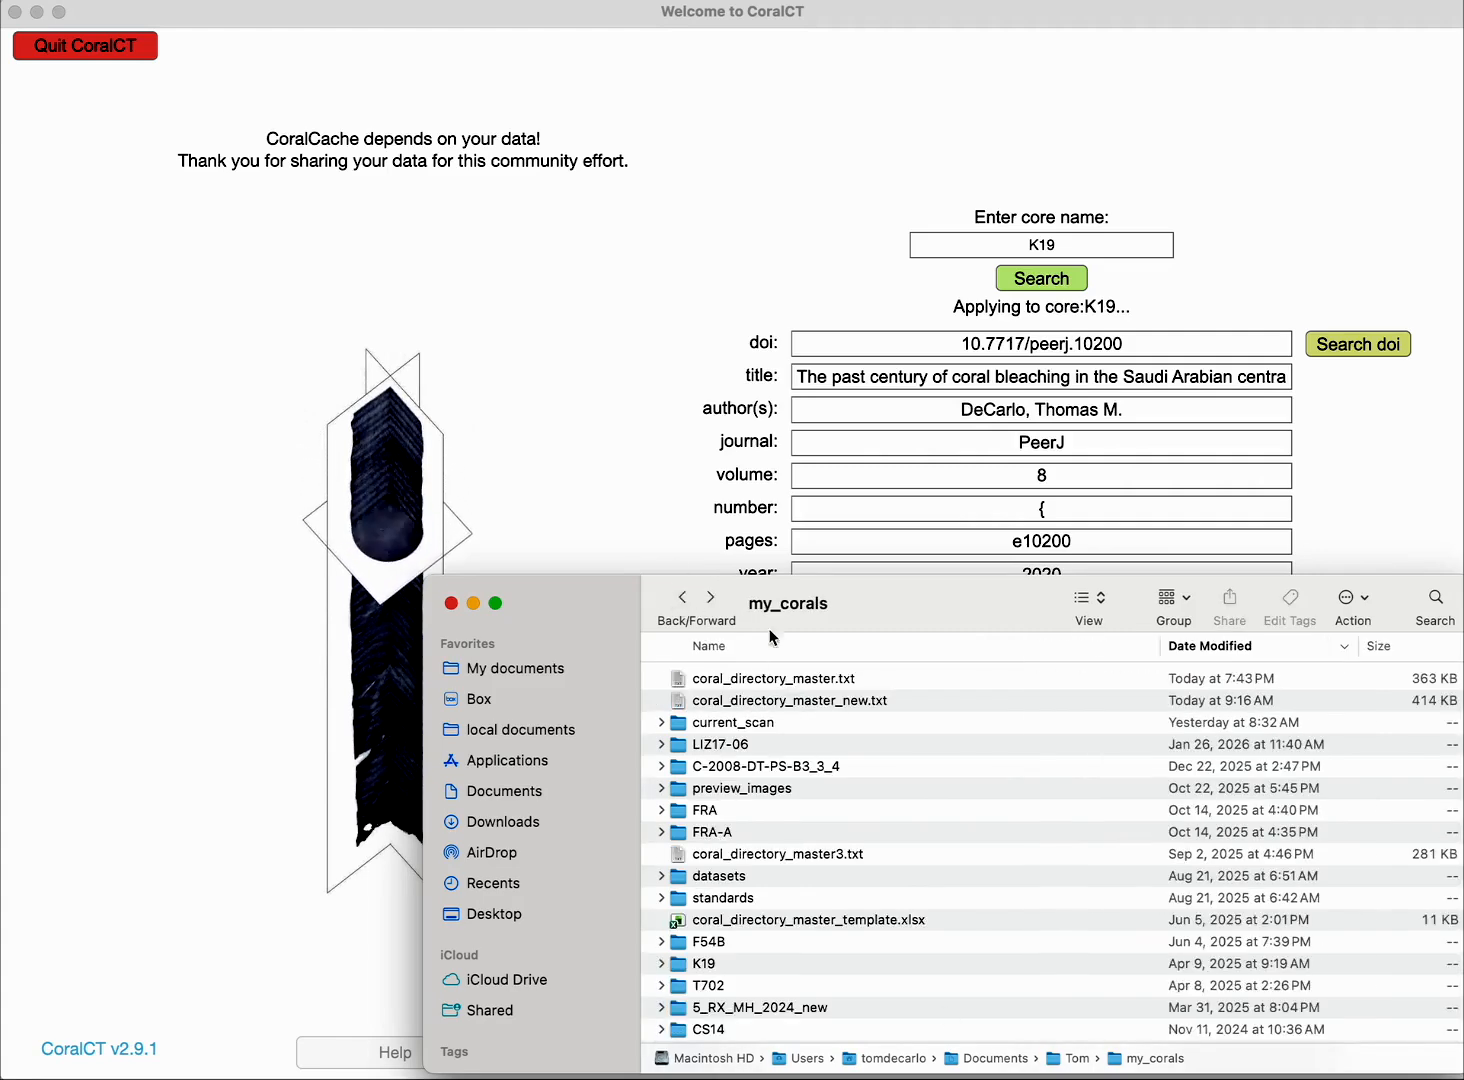
pyautogui.click(713, 598)
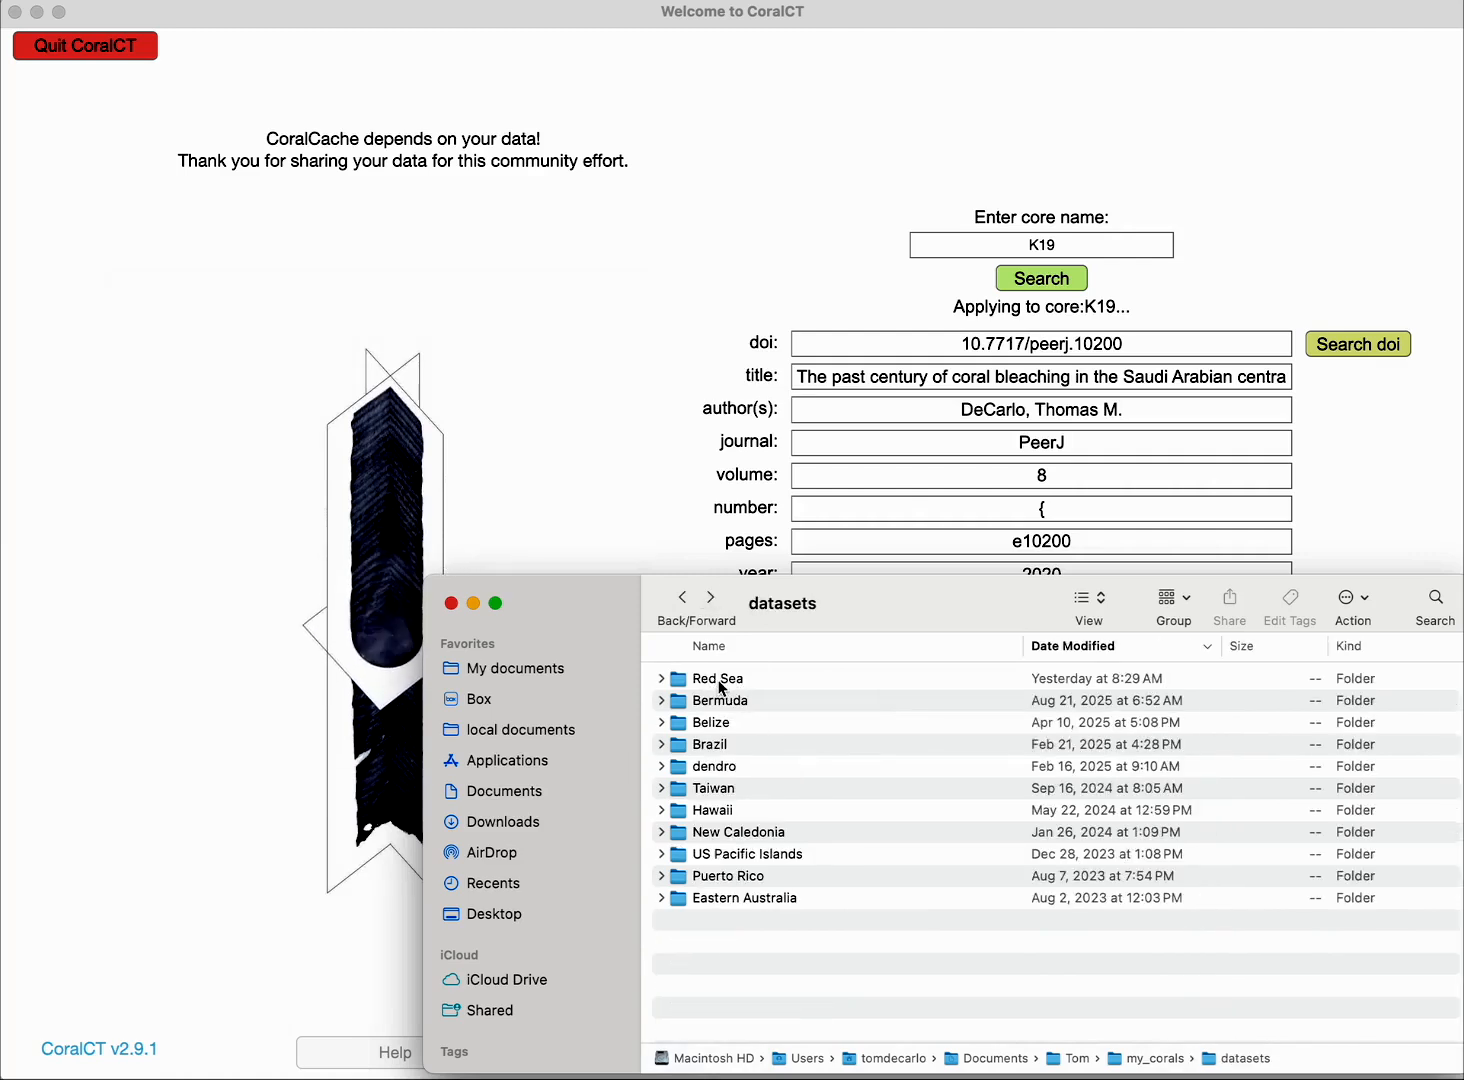
# Sort the Red Sea folder by date modified, check the K19 folder for its LiPD file, and return to CoralCT.
pyautogui.doubleClick(720, 684)
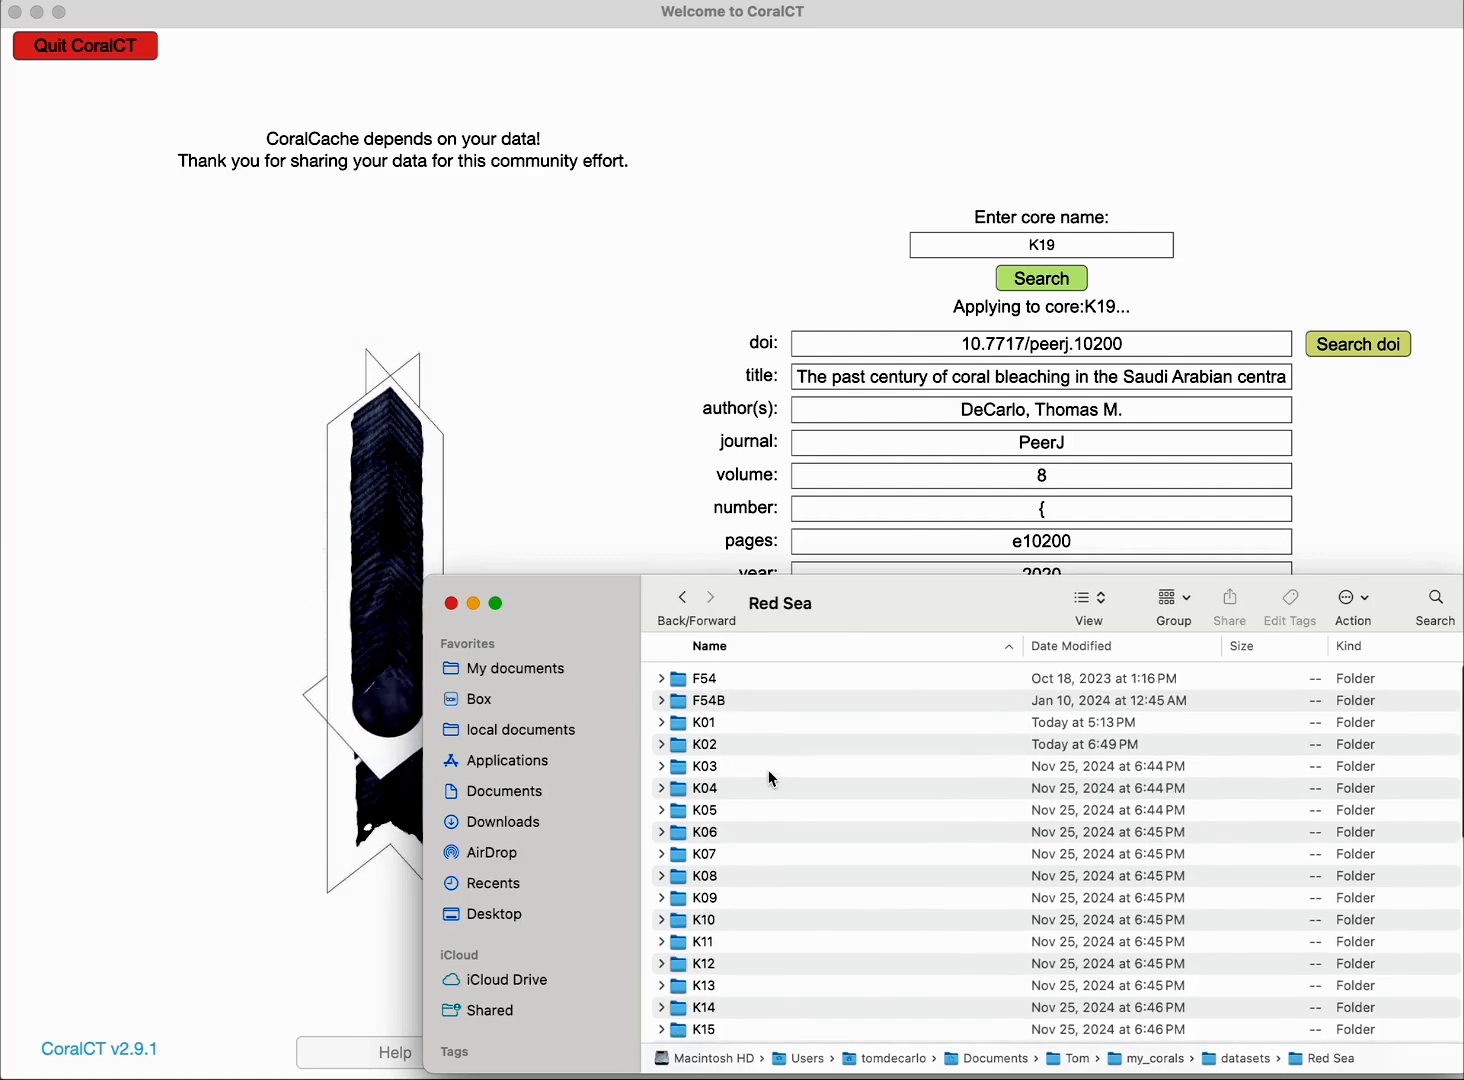
pyautogui.click(1104, 646)
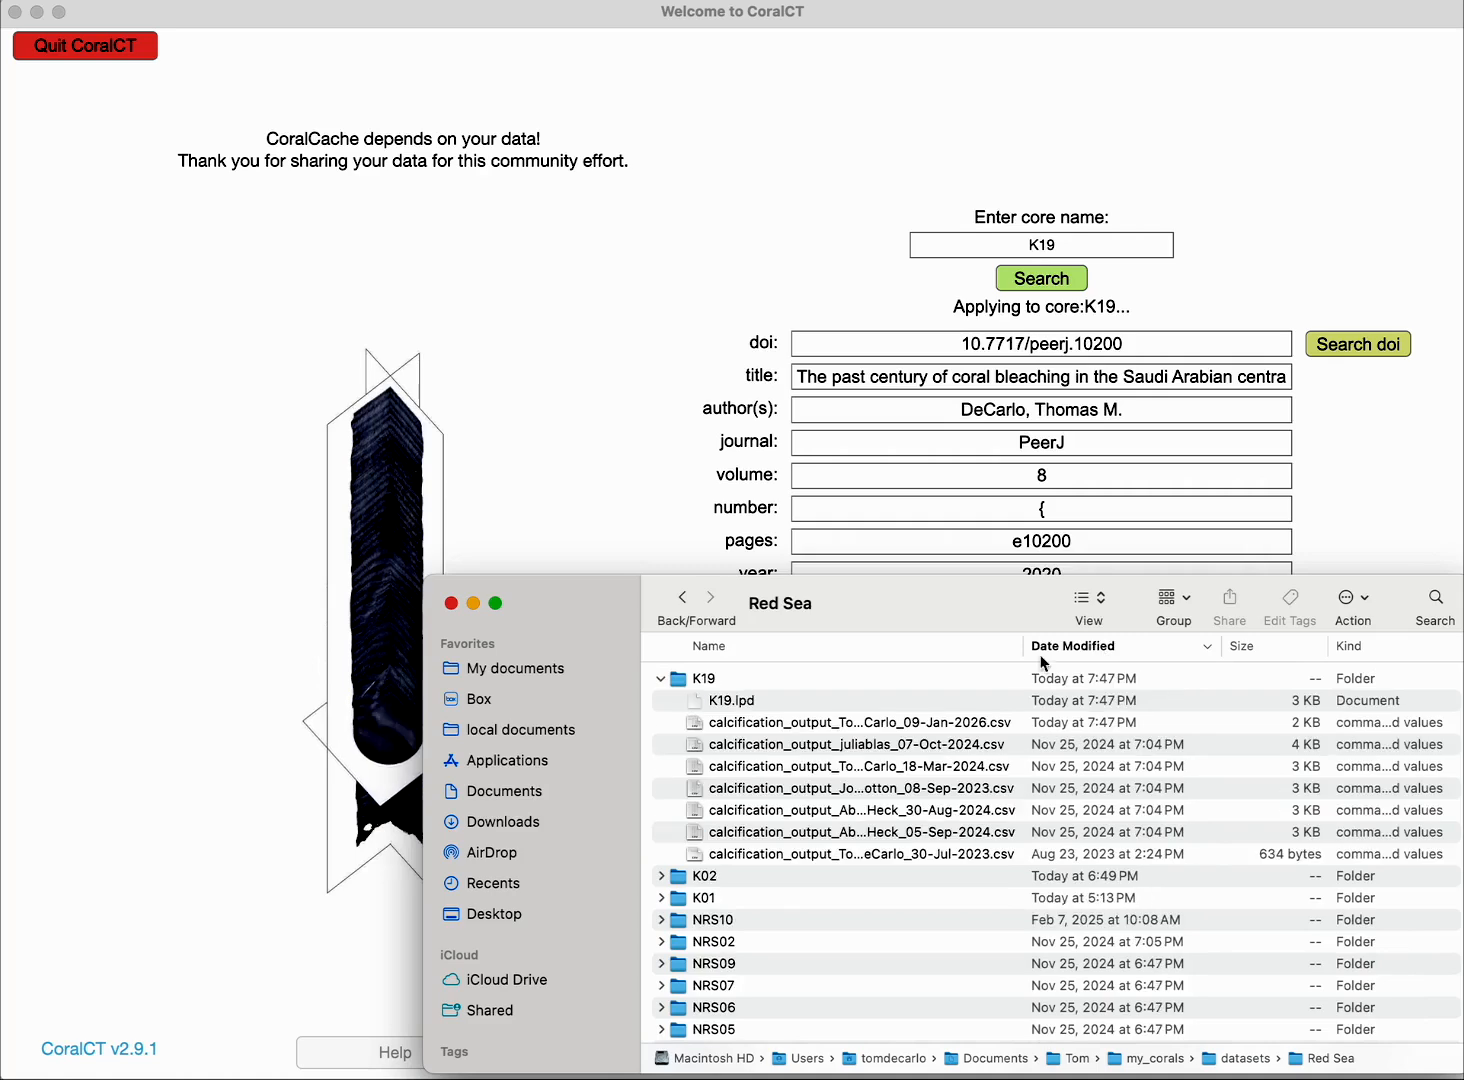
pyautogui.doubleClick(712, 678)
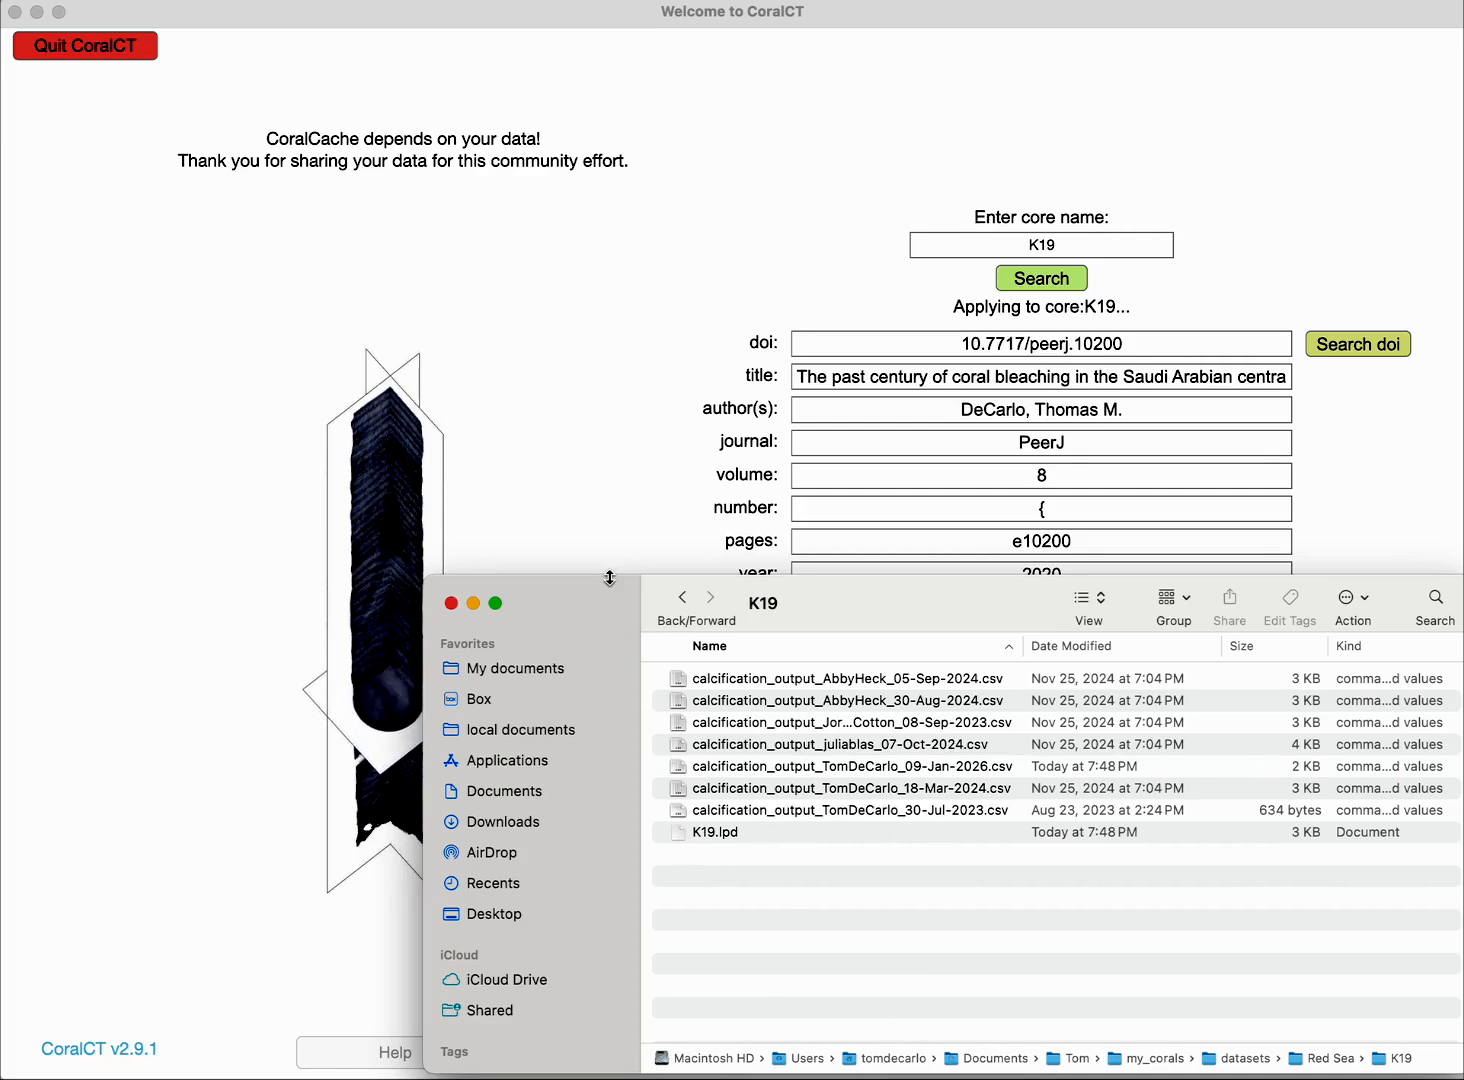
pyautogui.click(638, 20)
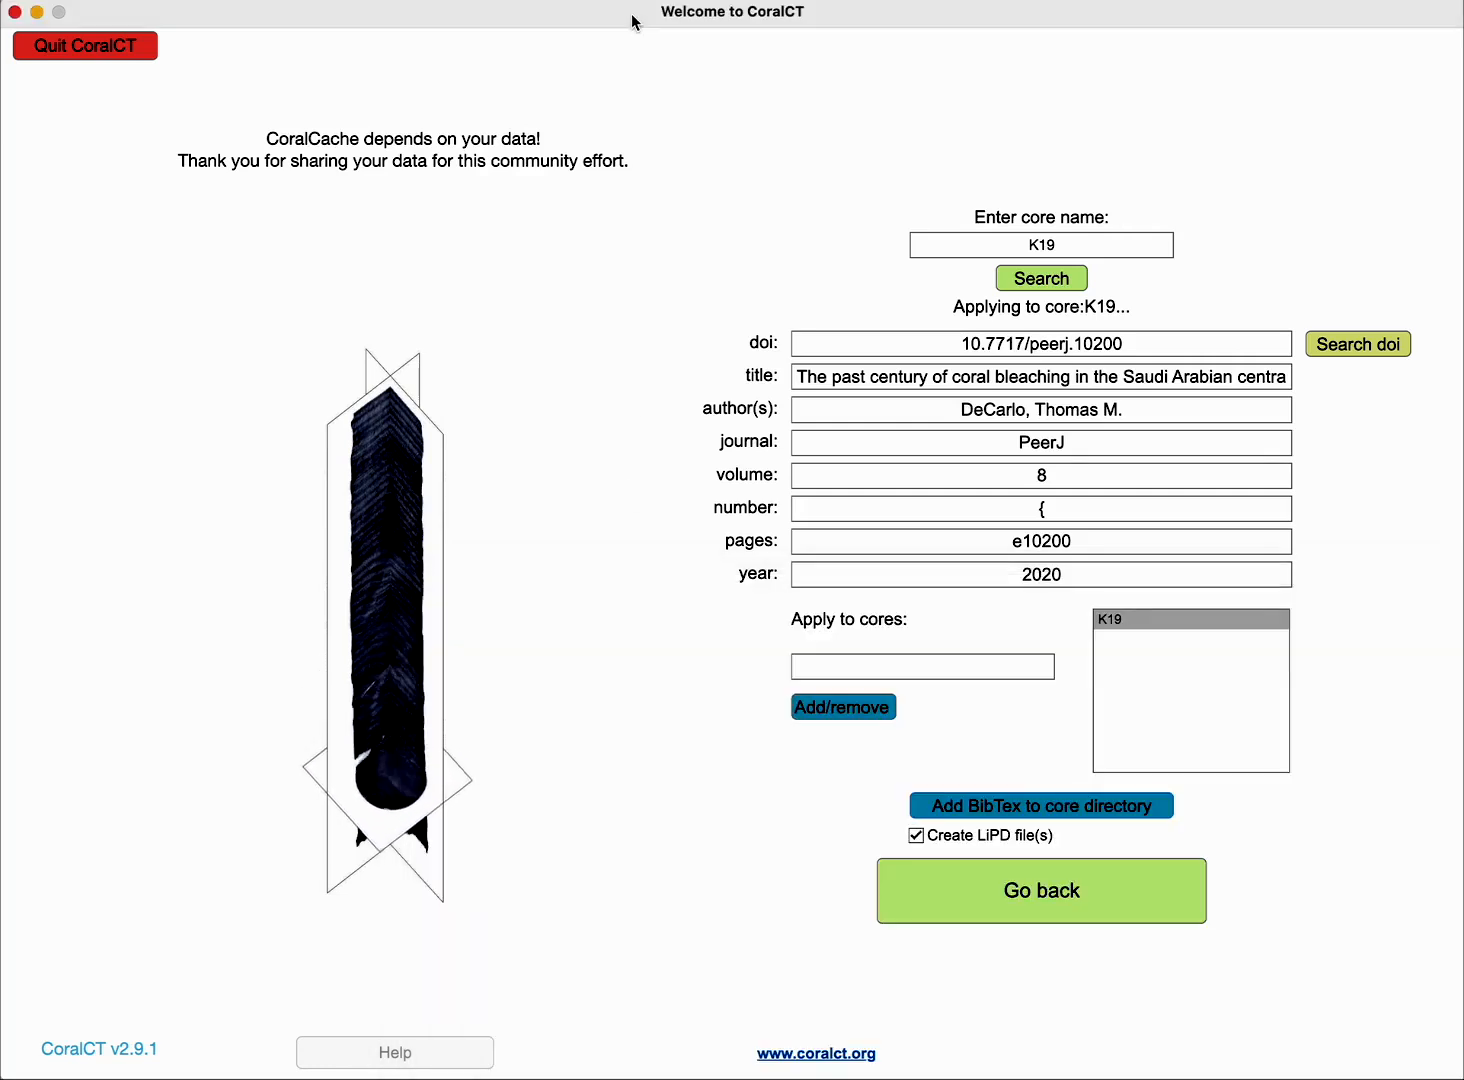